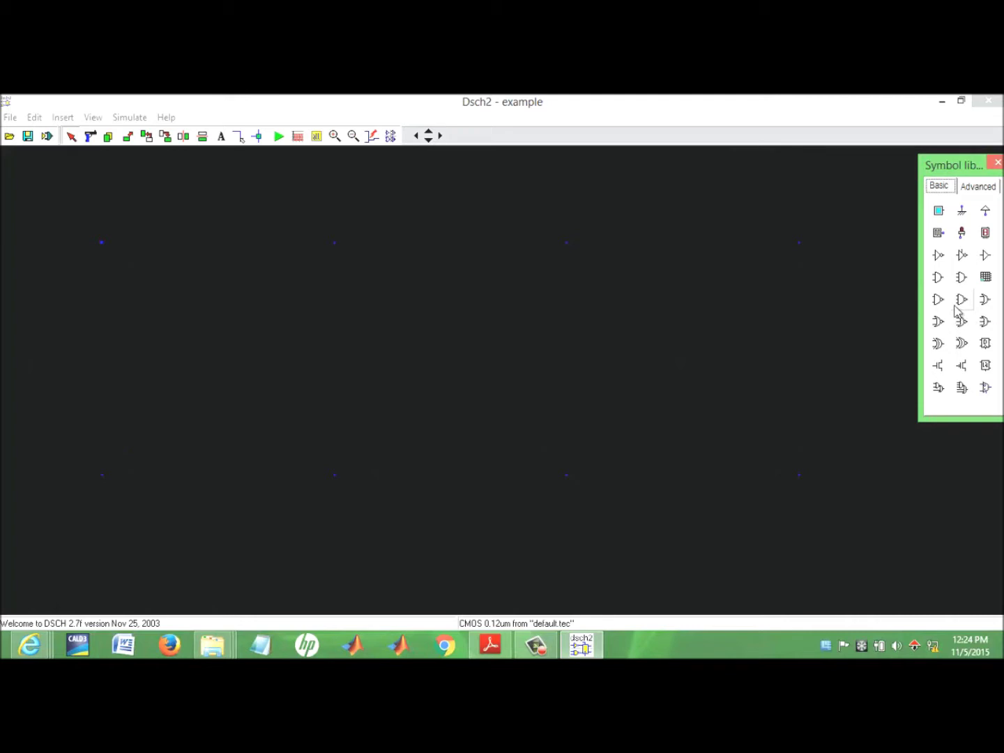
# Place two XOR gates side by side in the upper part of the schematic, the first slightly lower than the second
pyautogui.click(938, 345)
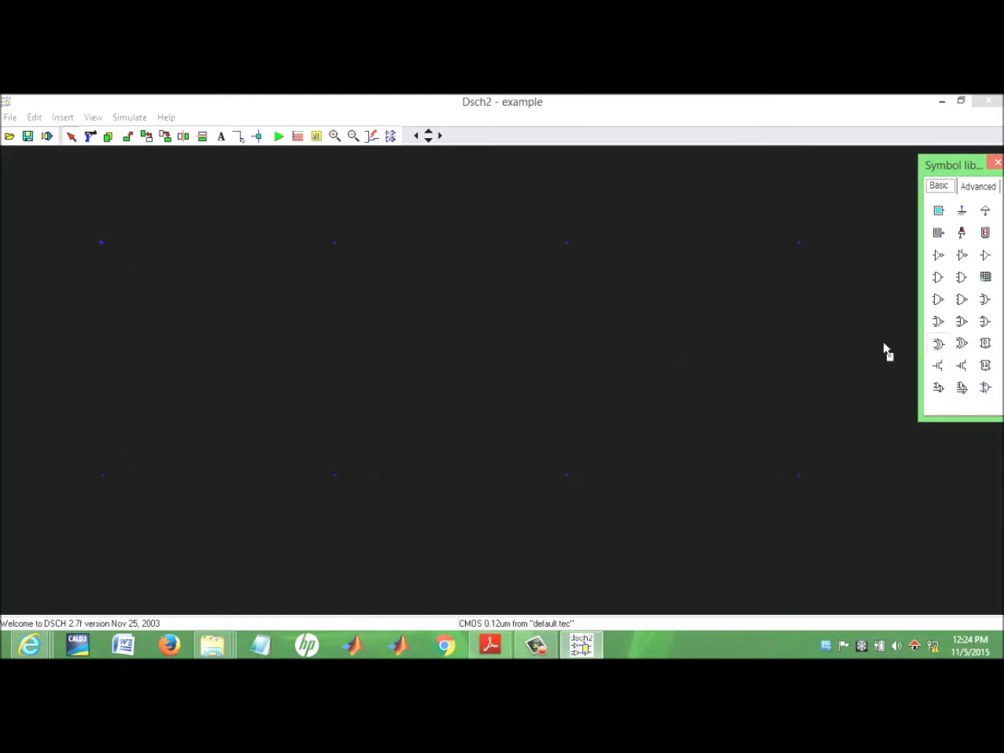
pyautogui.click(385, 291)
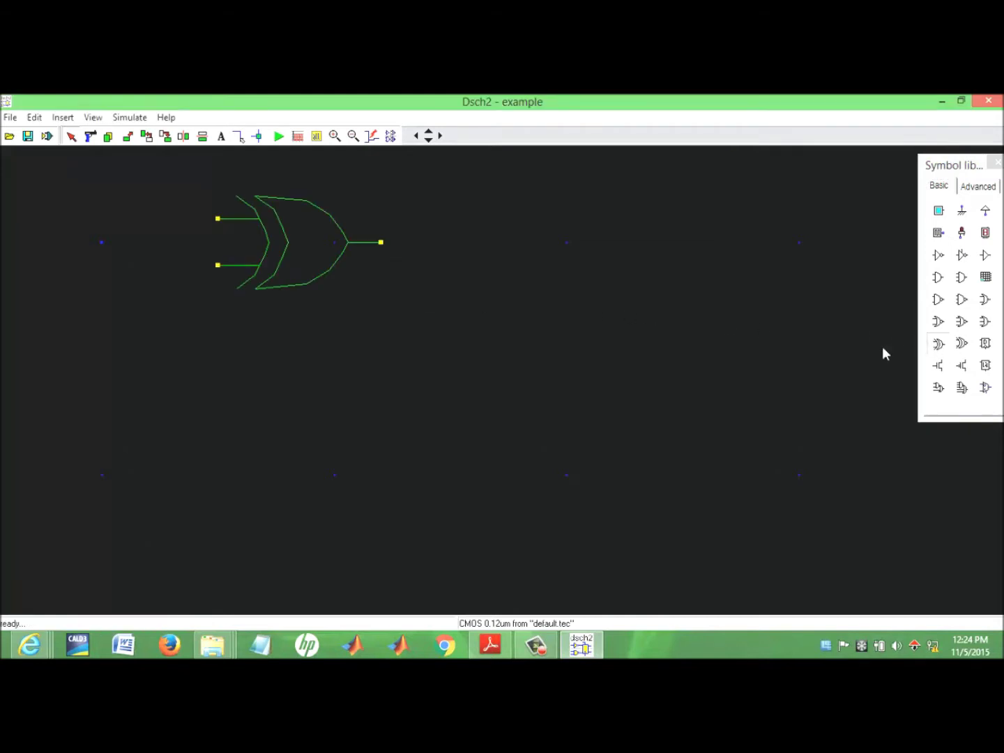
pyautogui.moveTo(289, 246); pyautogui.dragTo(303, 286)
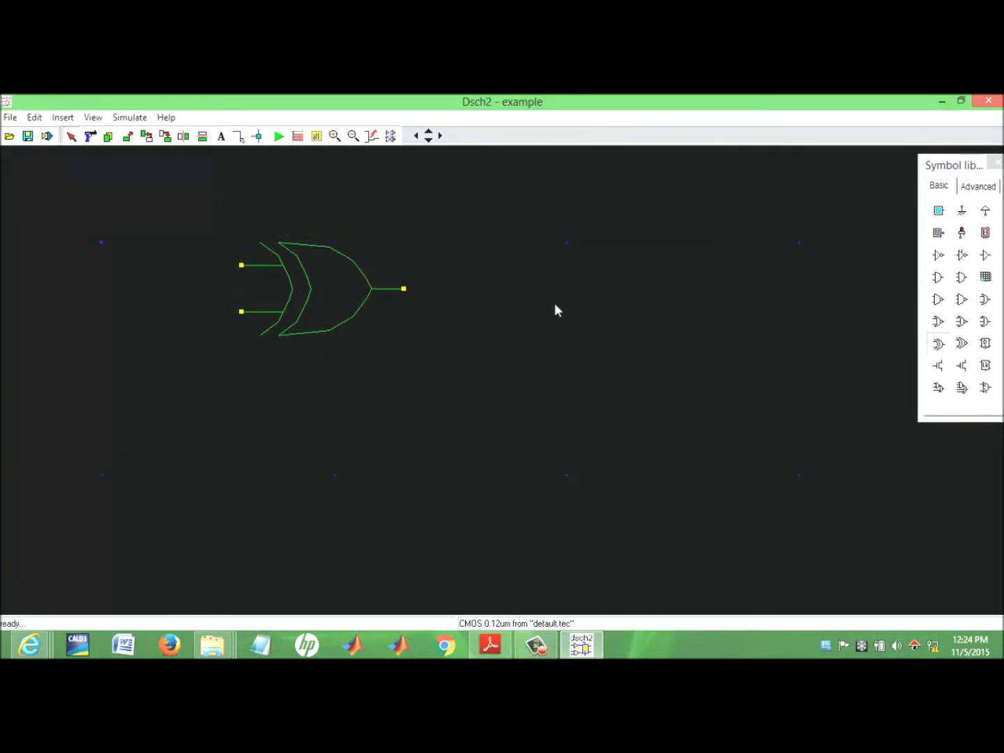
pyautogui.click(938, 345)
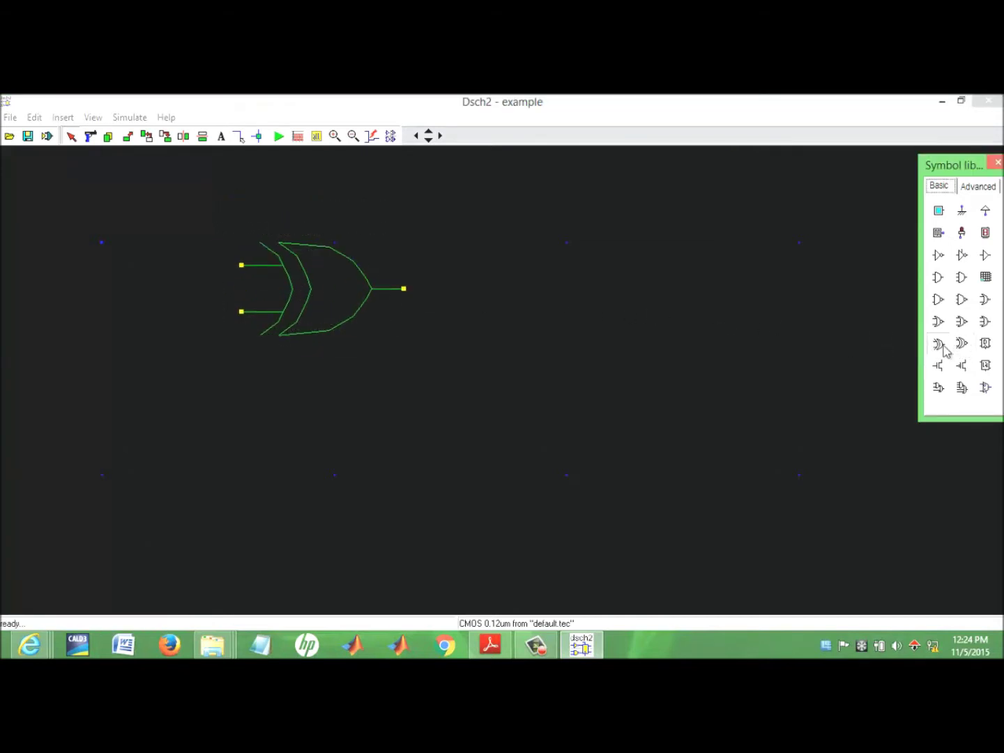
pyautogui.click(680, 296)
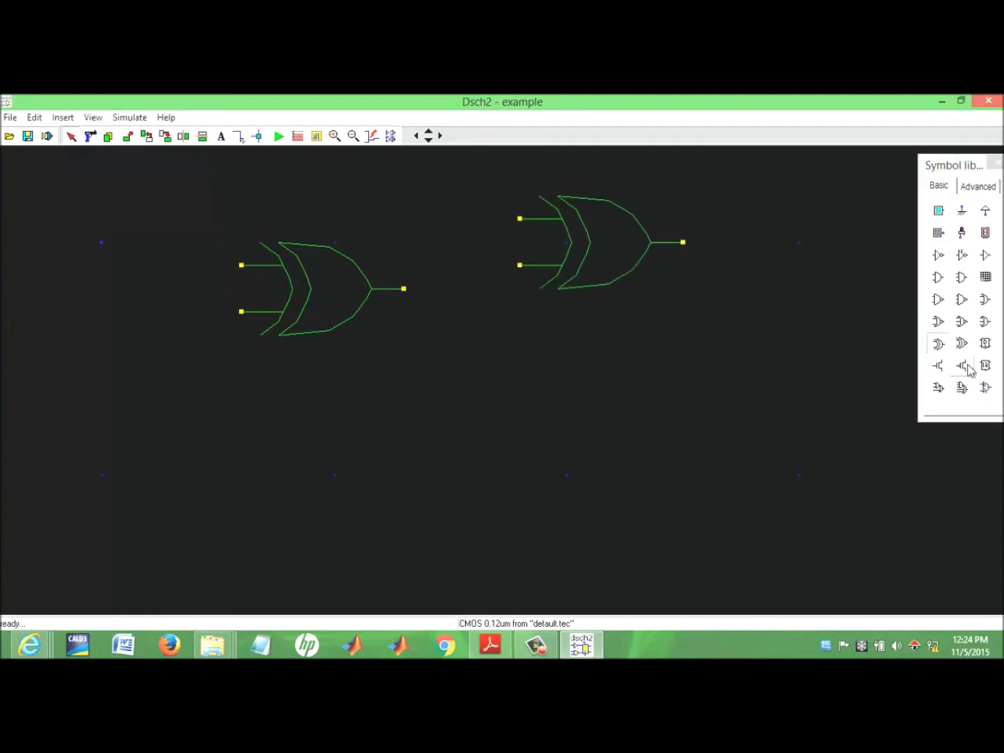
# Place a two-input AND gate below each XOR gate and a two-input OR gate to the lower right of them
pyautogui.click(938, 277)
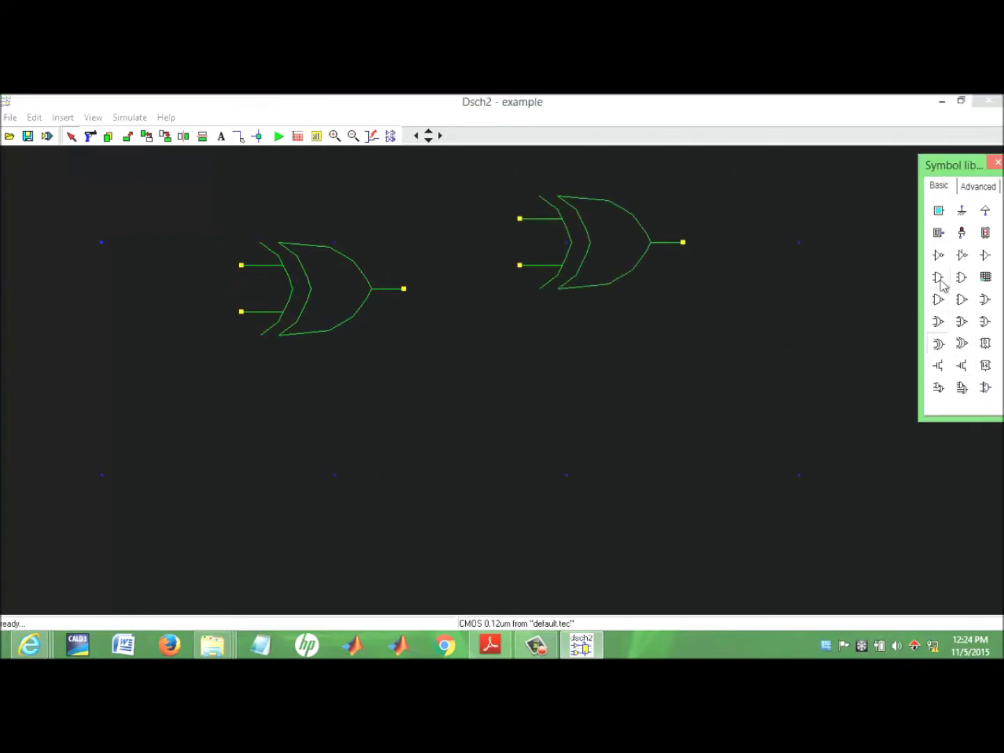
pyautogui.click(413, 480)
pyautogui.click(938, 278)
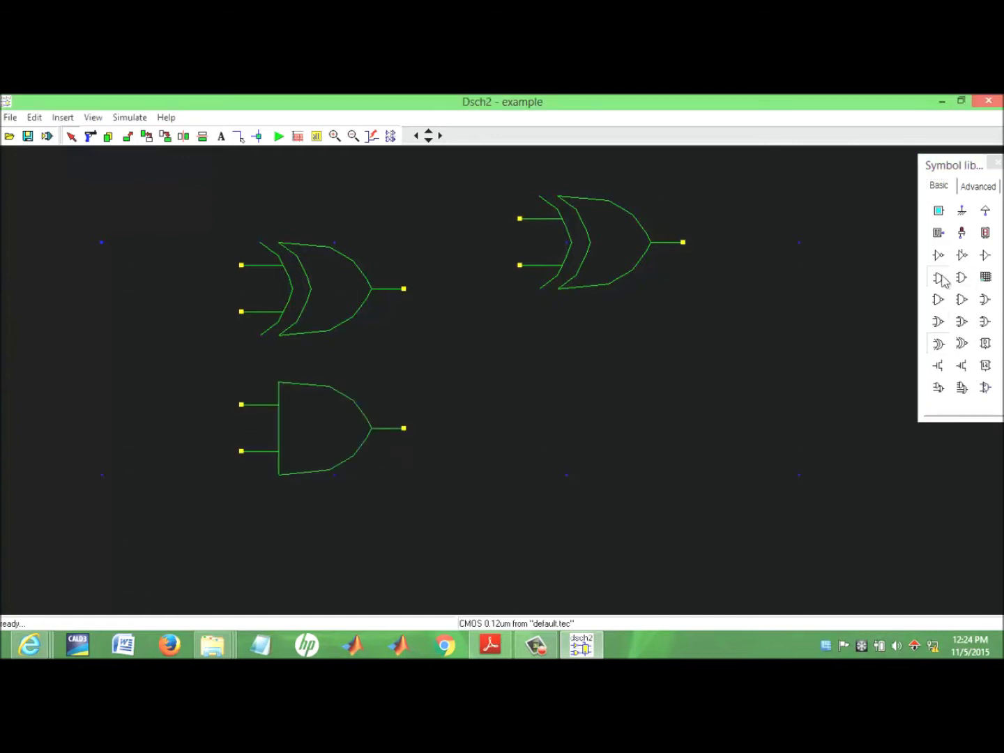
pyautogui.click(640, 414)
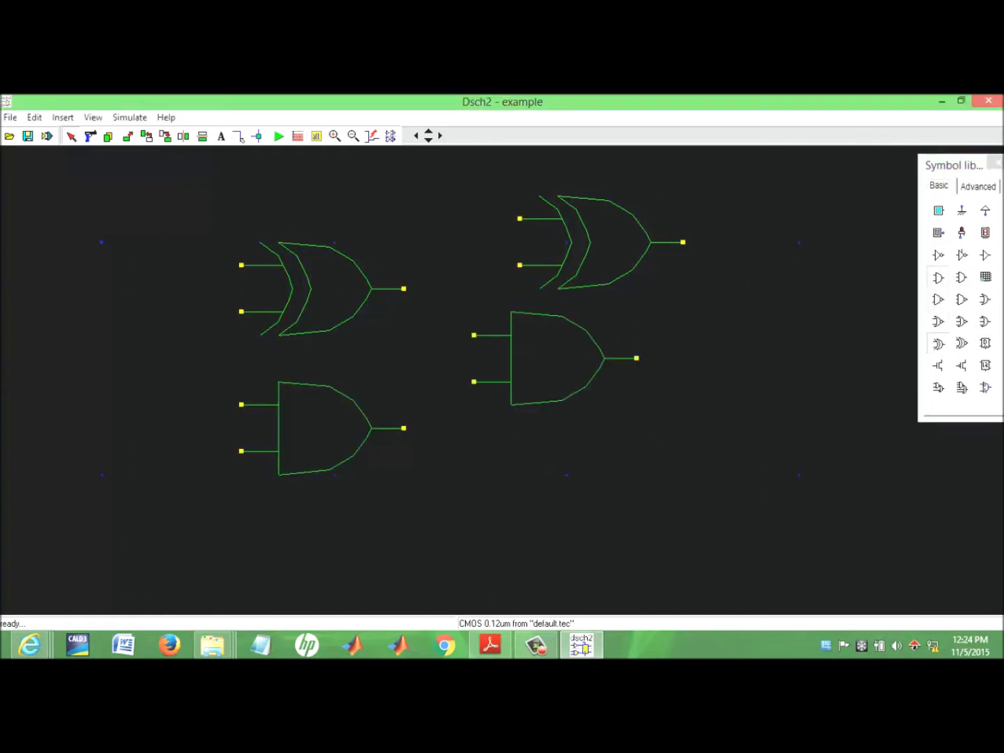
pyautogui.click(989, 305)
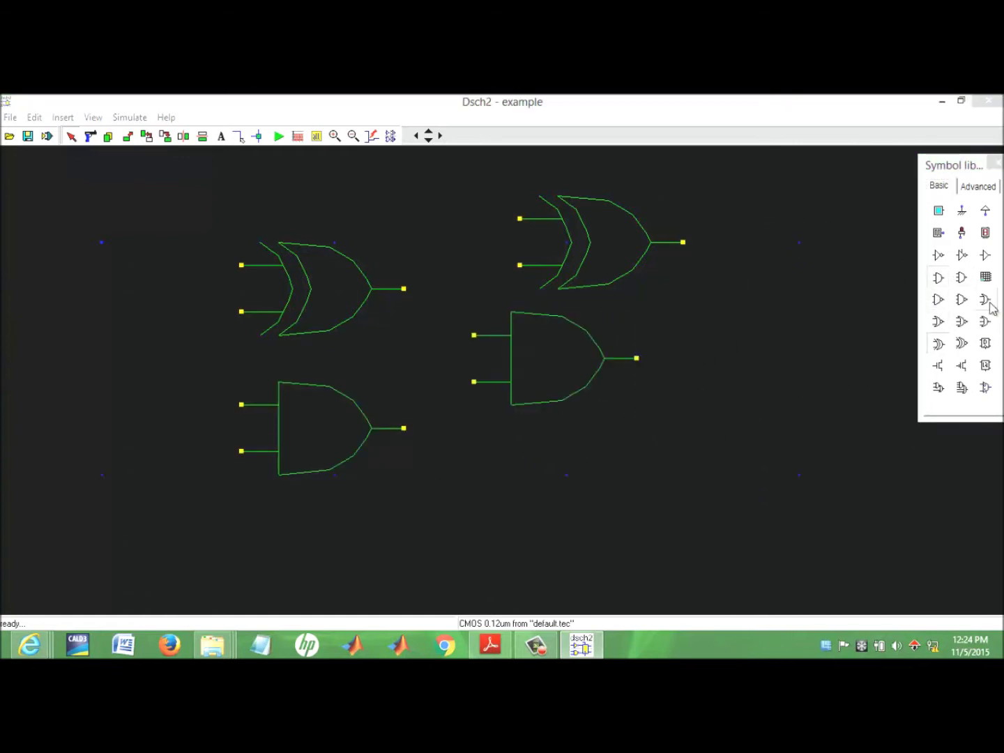
pyautogui.click(830, 495)
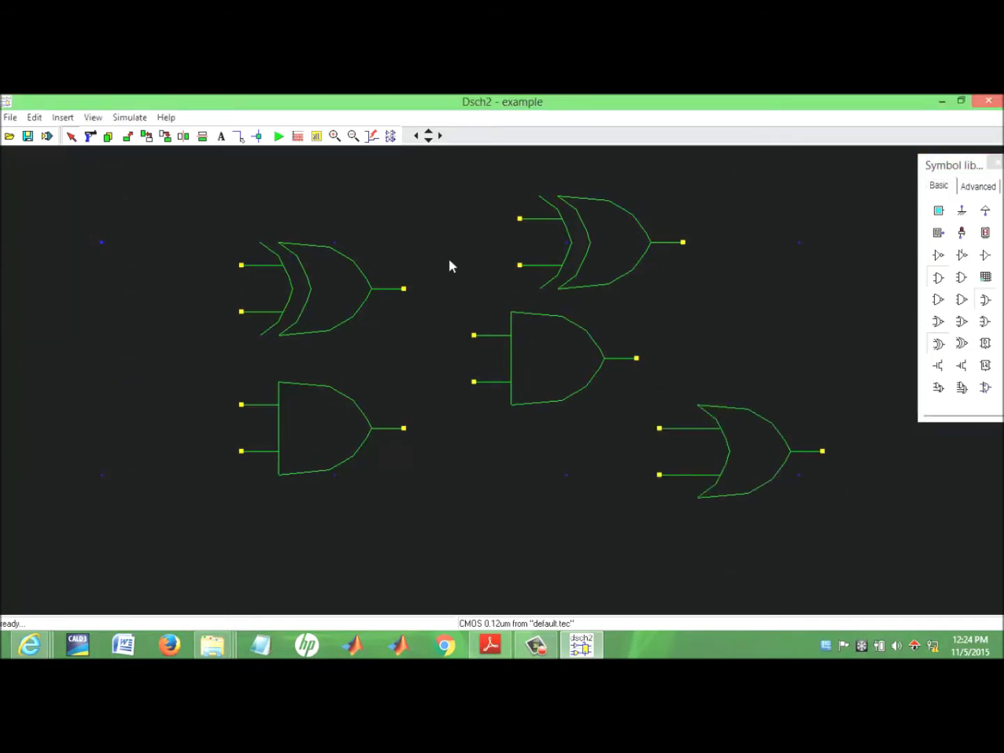
# Extend both inputs of the first XOR gate leftward with two parallel horizontal wires
pyautogui.click(240, 140)
pyautogui.moveTo(172, 265); pyautogui.dragTo(246, 265)
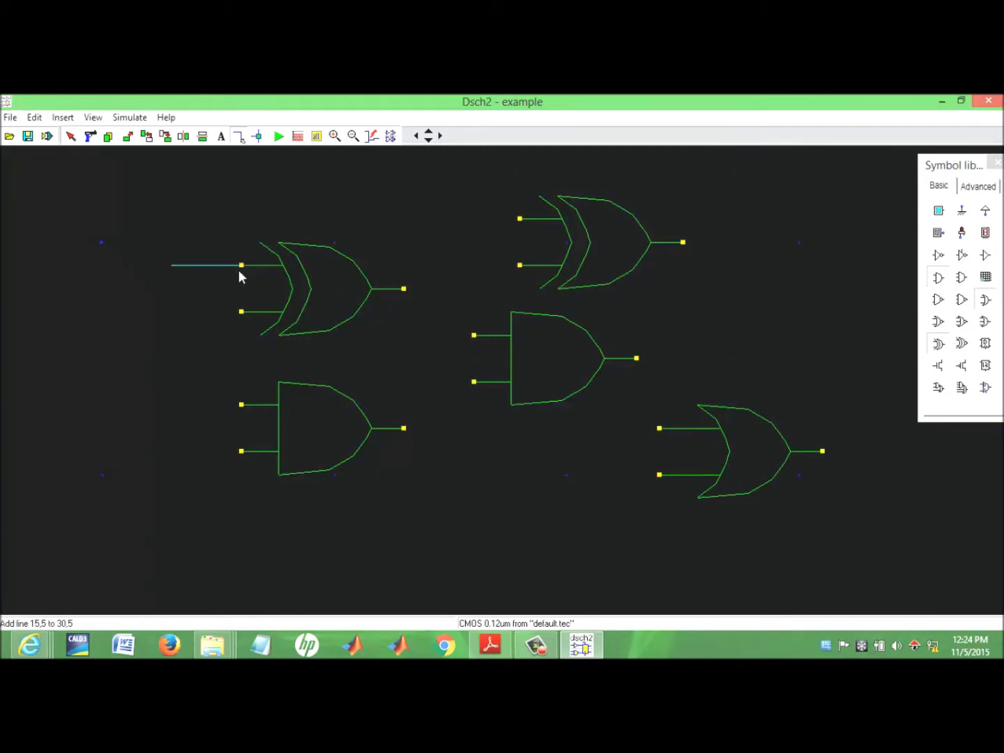
pyautogui.click(172, 311)
pyautogui.moveTo(241, 314); pyautogui.dragTo(248, 317)
# Wire the lower-left AND gate's upper input to the XOR gate's lower input line, and try linking its lower input to the upper line
pyautogui.click(240, 404)
pyautogui.click(216, 403)
pyautogui.moveTo(217, 312); pyautogui.dragTo(218, 405)
pyautogui.moveTo(241, 451); pyautogui.dragTo(195, 452)
pyautogui.moveTo(182, 266); pyautogui.dragTo(193, 449)
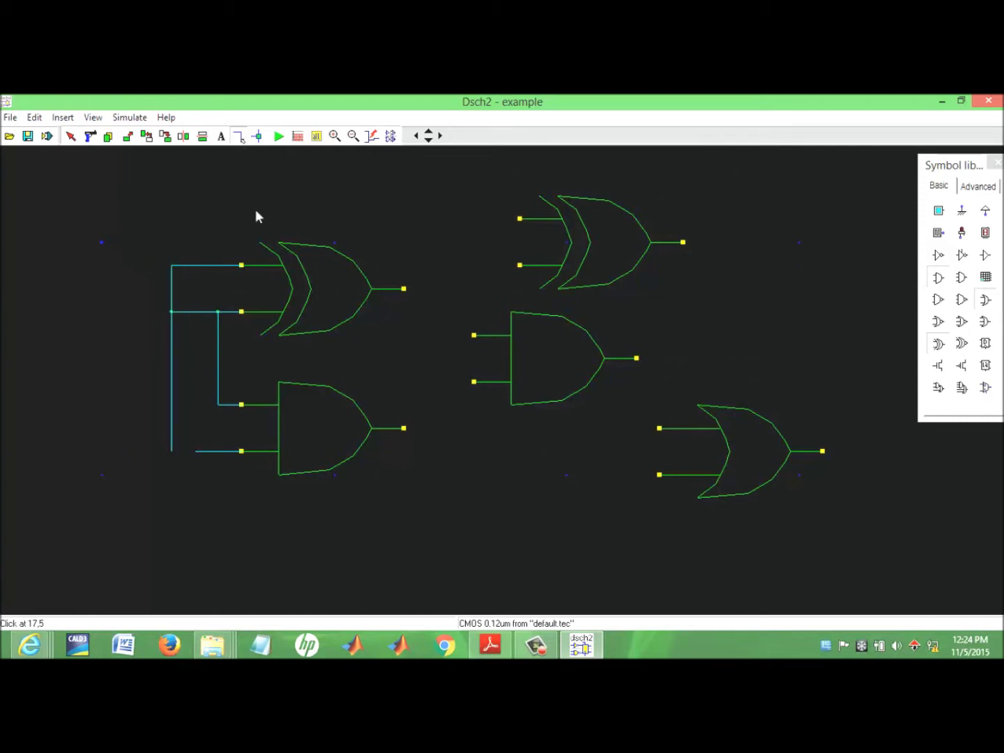
# Delete the misplaced vertical wire, restore the XOR gate's lower input line, and join its upper input line to the AND gate's lower input
pyautogui.click(91, 134)
pyautogui.click(172, 327)
pyautogui.click(239, 135)
pyautogui.moveTo(171, 311); pyautogui.dragTo(241, 312)
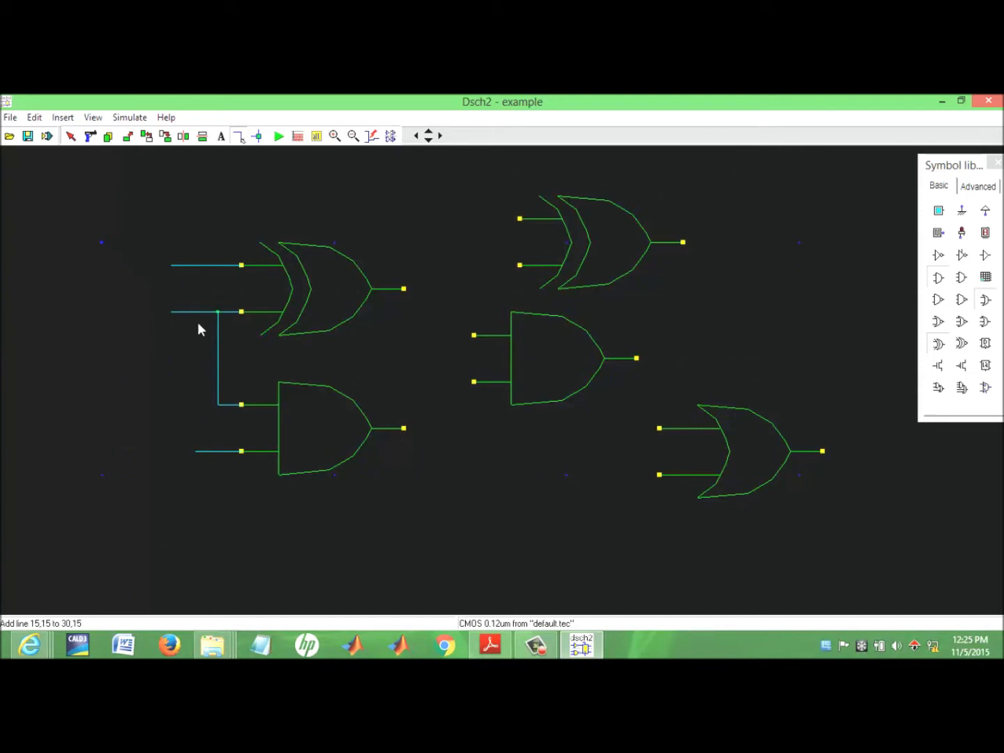
pyautogui.moveTo(195, 265); pyautogui.dragTo(197, 451)
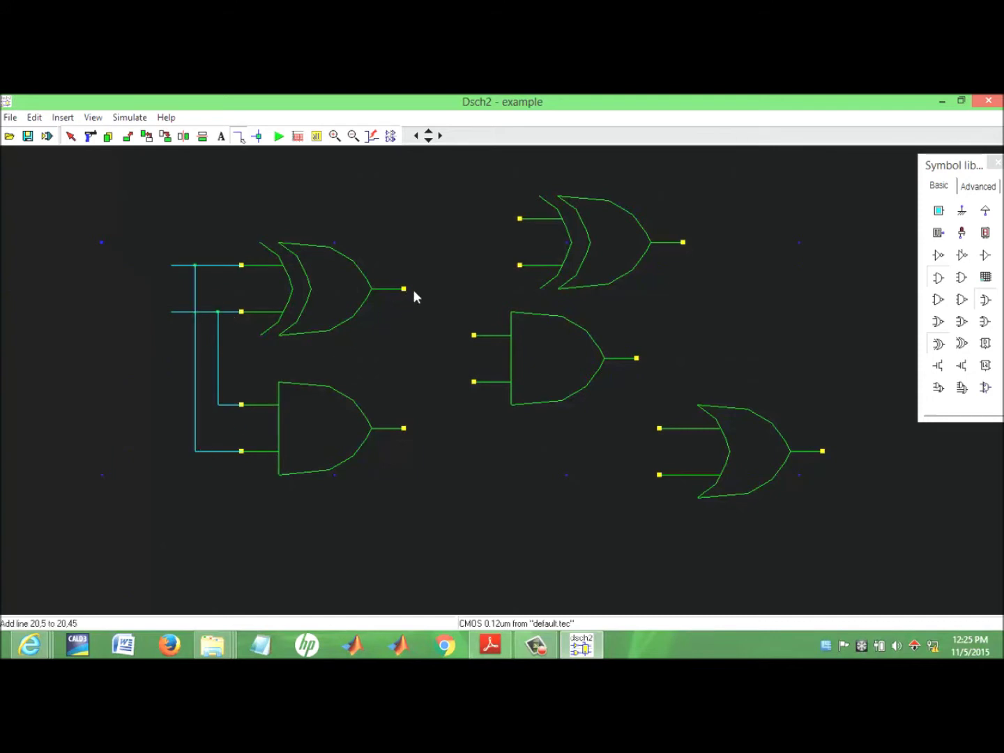
# Wire the second XOR gate's inputs to the first XOR output and a long new input line, branching both to the middle AND gate
pyautogui.moveTo(405, 288); pyautogui.dragTo(522, 268)
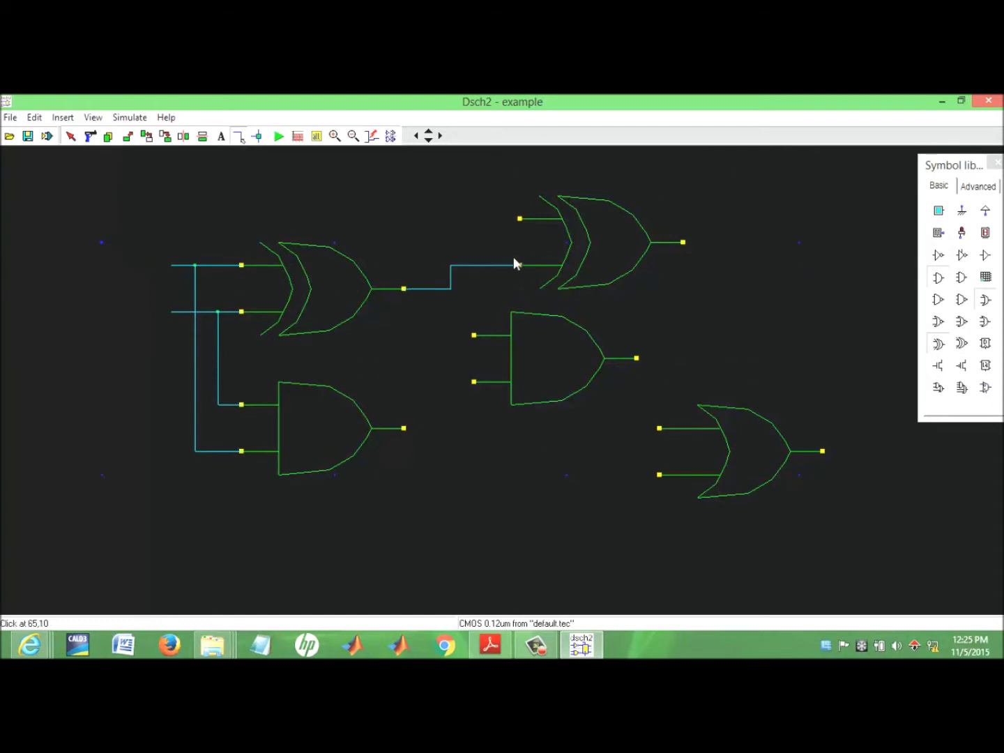
pyautogui.moveTo(519, 218); pyautogui.dragTo(168, 221)
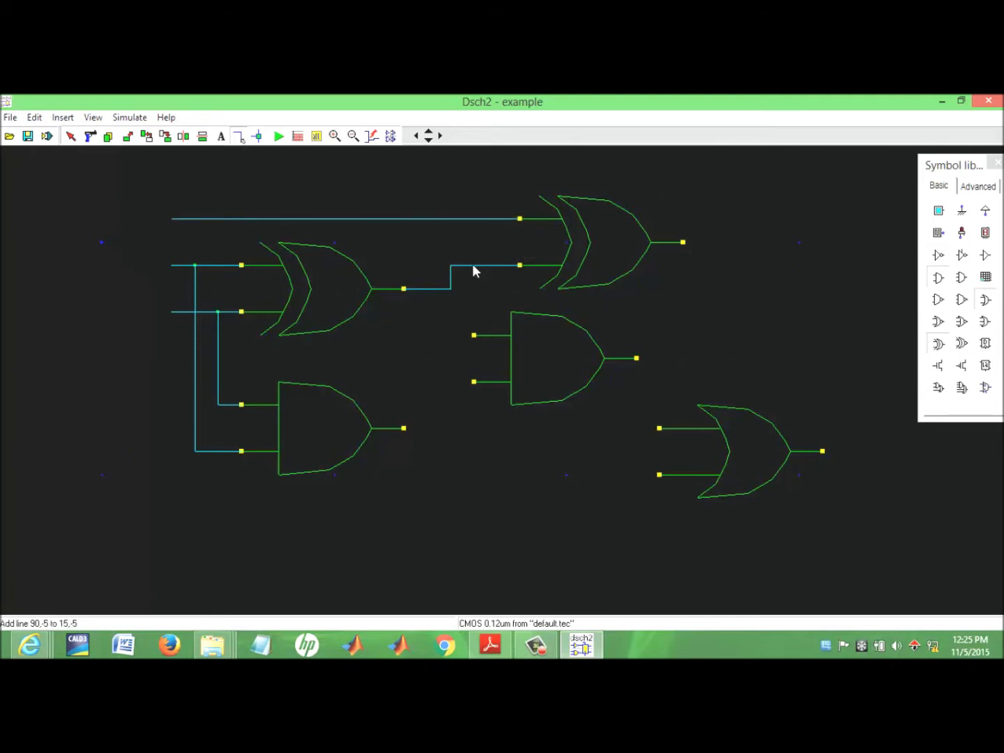
pyautogui.moveTo(474, 266); pyautogui.dragTo(474, 335)
pyautogui.moveTo(473, 382); pyautogui.dragTo(426, 382)
pyautogui.moveTo(419, 220); pyautogui.dragTo(427, 381)
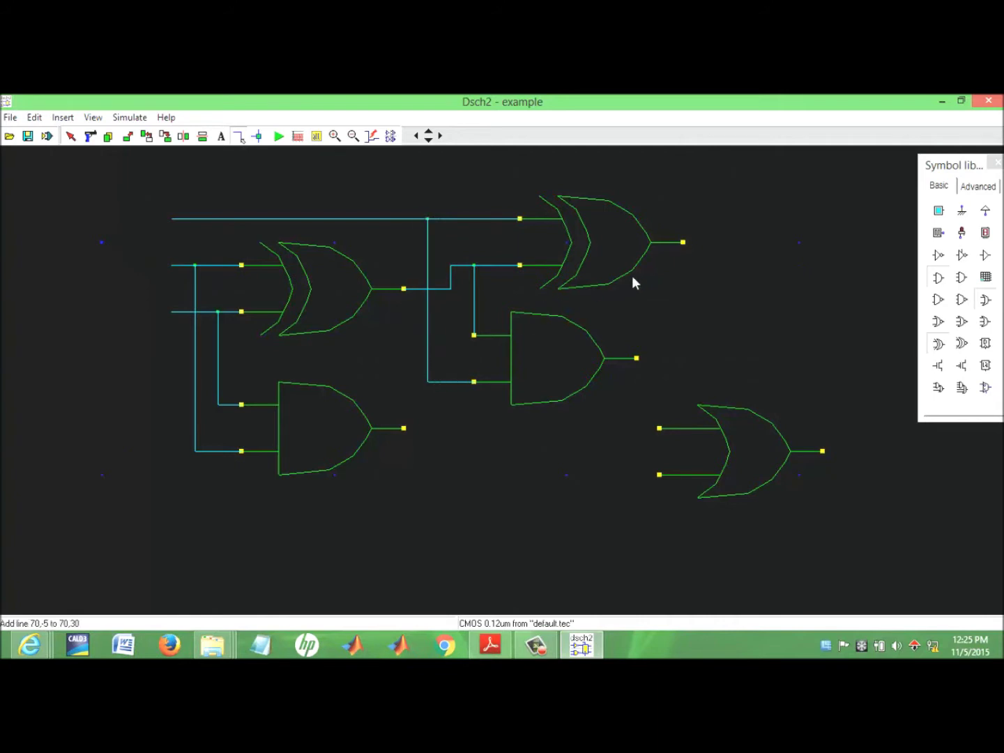
# Connect the outputs of both AND gates to the two inputs of the OR gate
pyautogui.moveTo(637, 358); pyautogui.dragTo(659, 429)
pyautogui.moveTo(405, 428); pyautogui.dragTo(659, 475)
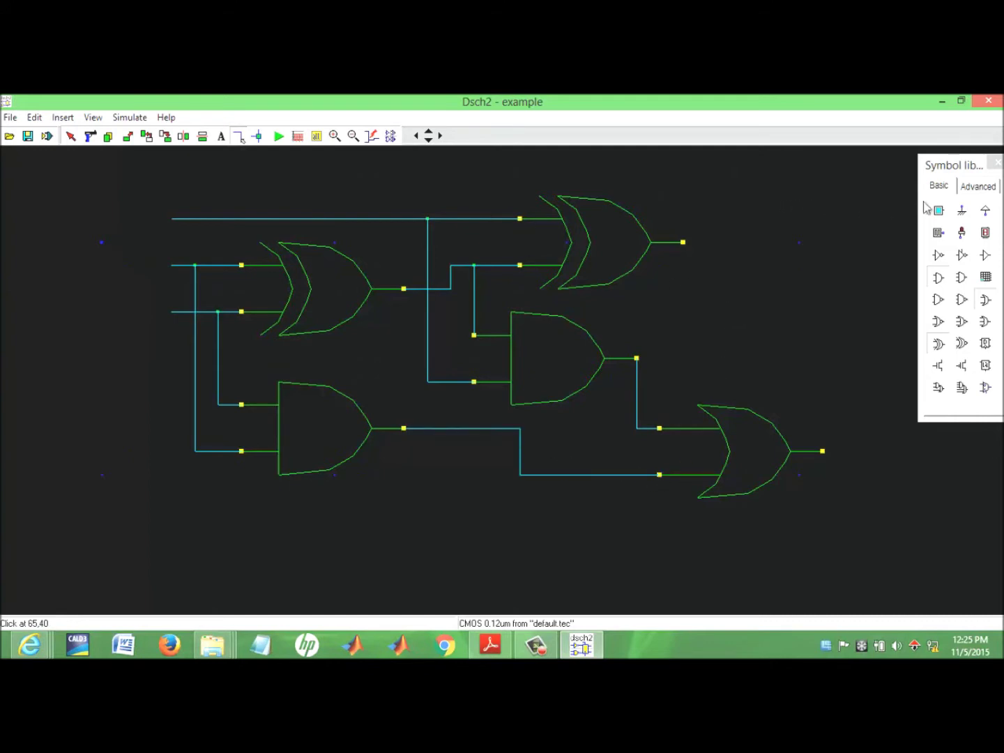
# Place three input buttons at the open left ends of the three input wires
pyautogui.moveTo(942, 215); pyautogui.dragTo(174, 239)
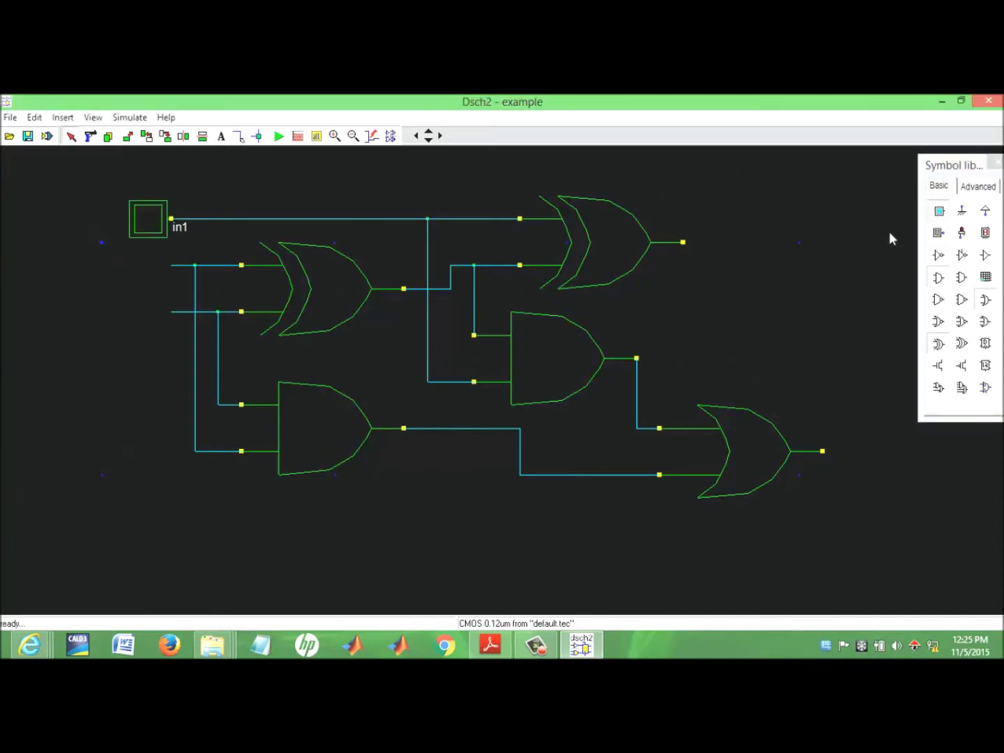
pyautogui.moveTo(939, 212); pyautogui.dragTo(166, 288)
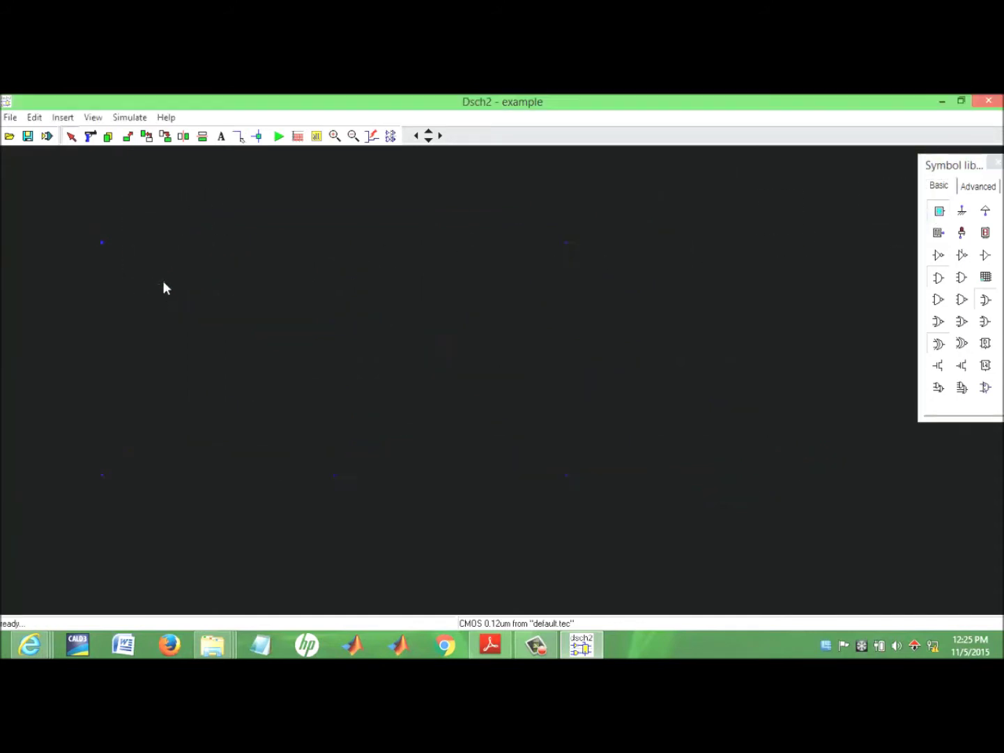
pyautogui.moveTo(938, 215); pyautogui.dragTo(168, 338)
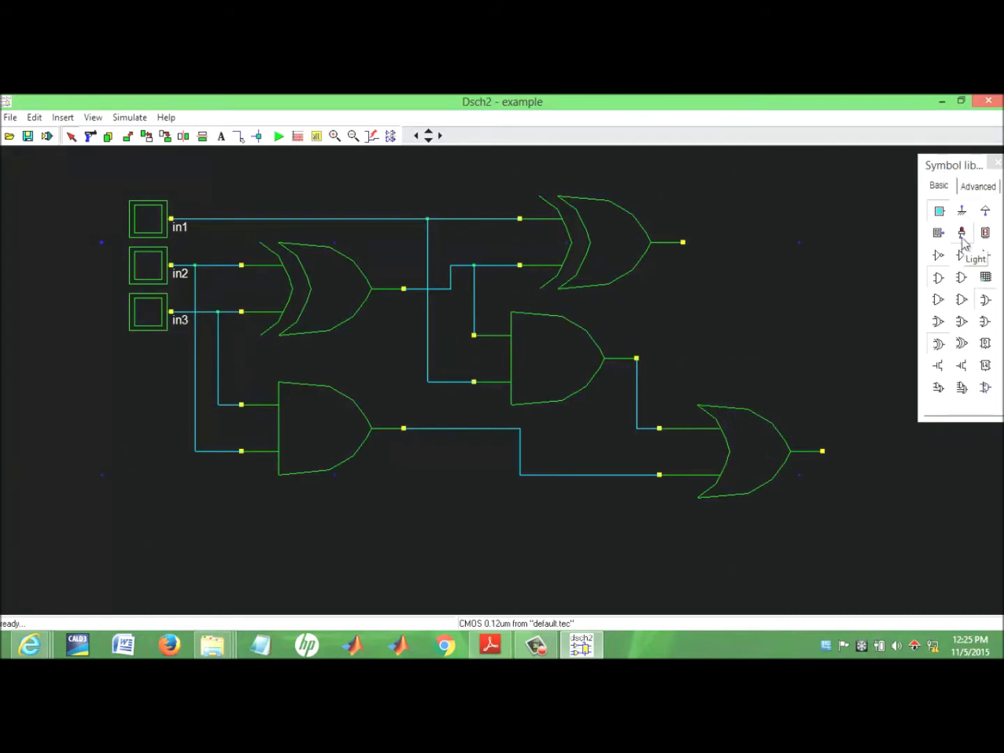
# Place one light beside the second XOR gate's output and another beside the OR gate's output
pyautogui.click(962, 237)
pyautogui.click(742, 256)
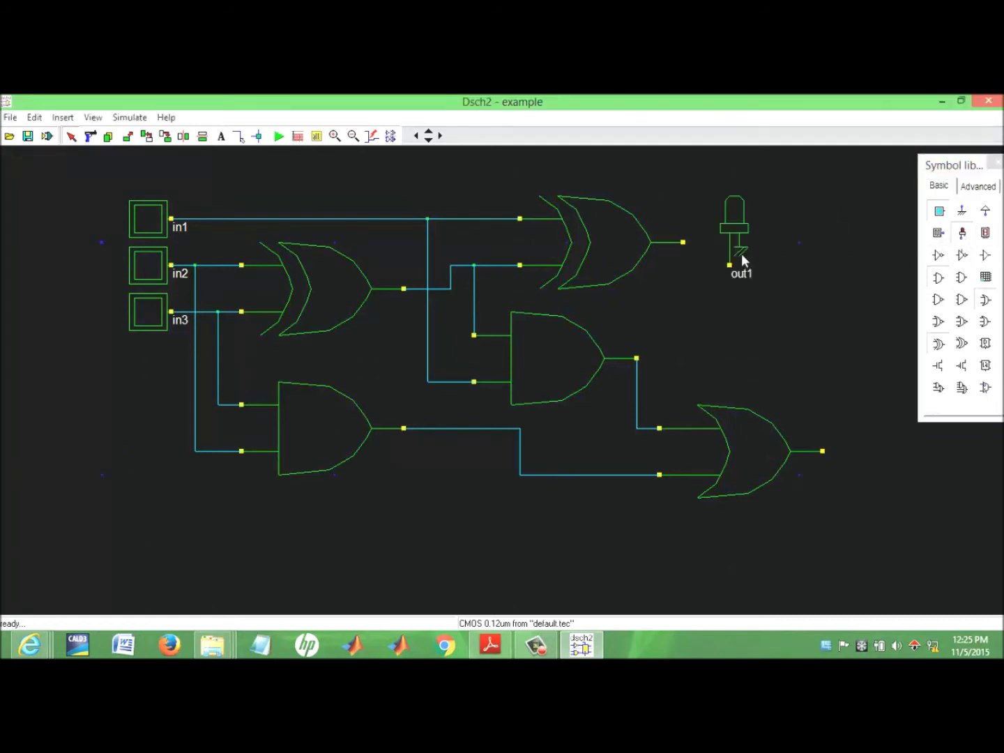
pyautogui.click(962, 233)
pyautogui.click(868, 440)
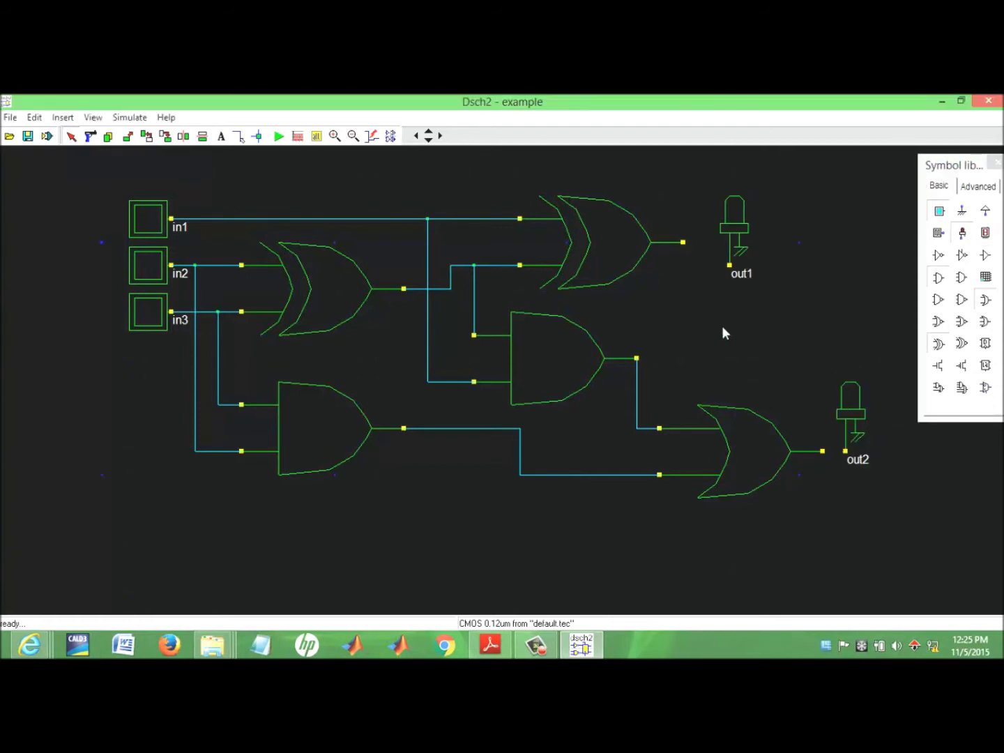
# Wire the second XOR gate's output and the OR gate's output to their neighbouring lights
pyautogui.click(238, 135)
pyautogui.moveTo(682, 241); pyautogui.dragTo(730, 267)
pyautogui.click(821, 452)
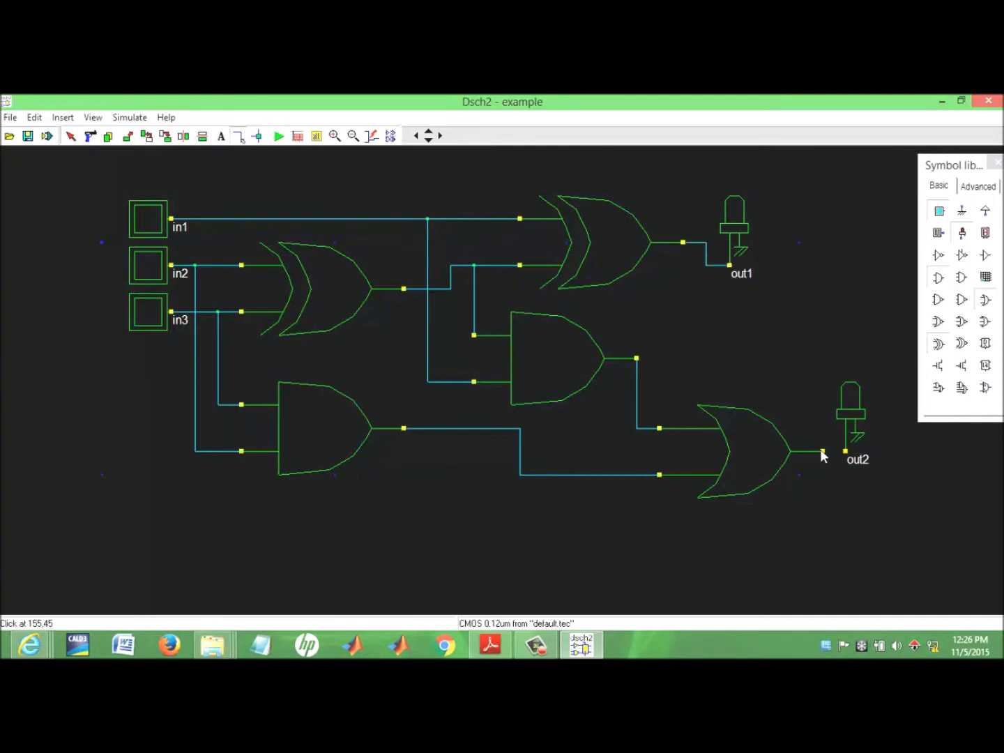
pyautogui.click(846, 453)
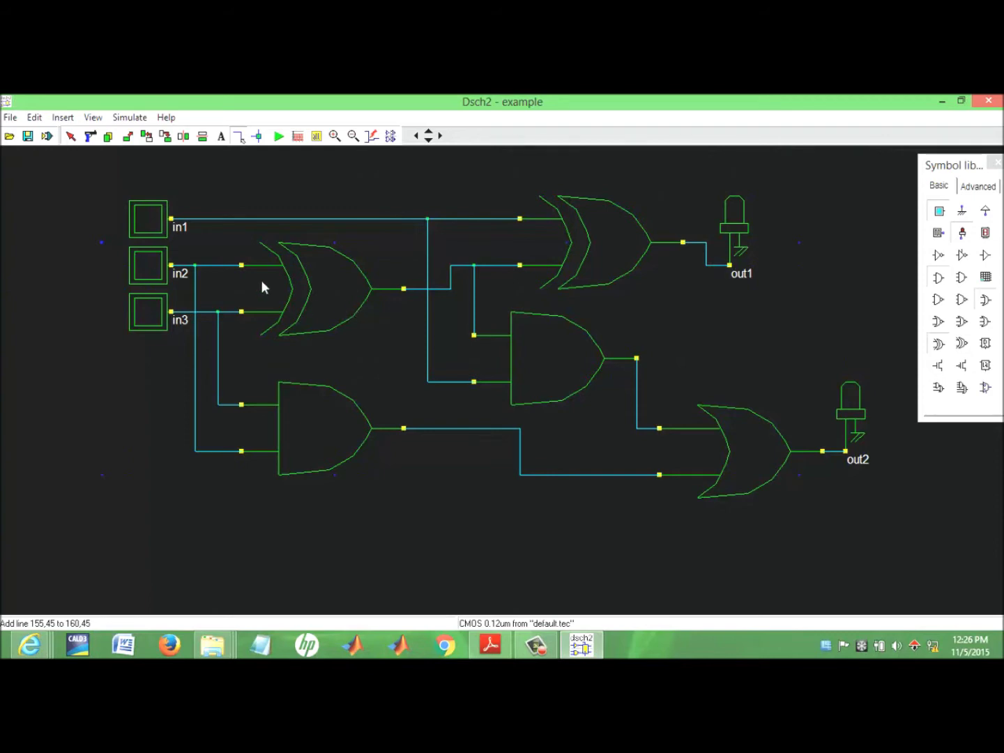
# Rename the pins of the three input buttons, from top to bottom, as a, b and cin
pyautogui.doubleClick(148, 222)
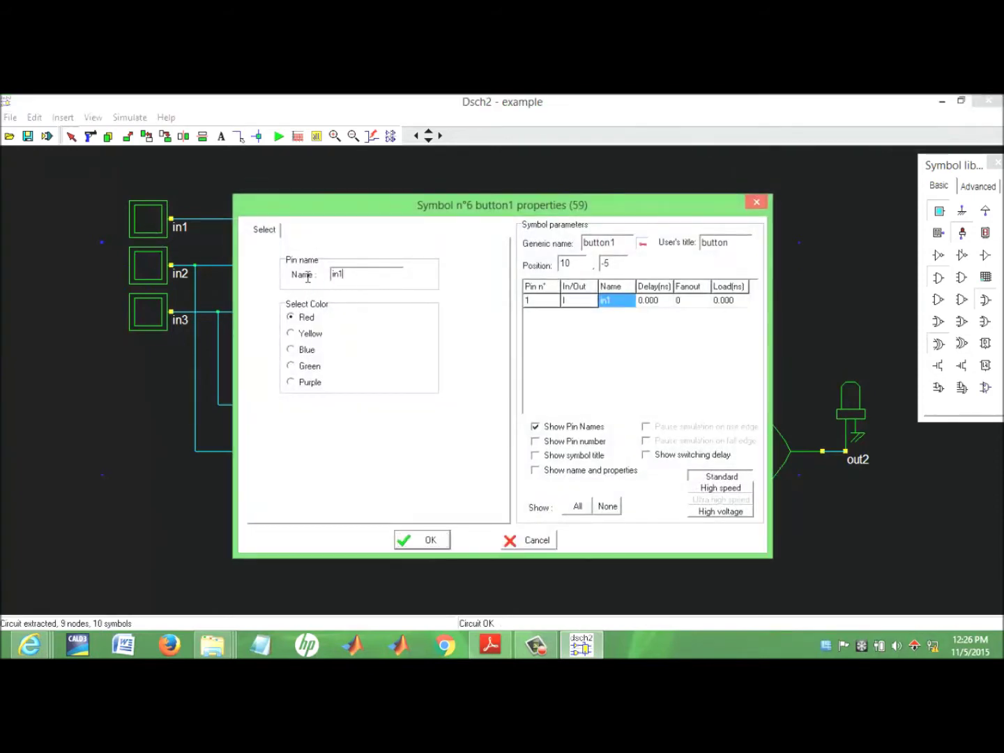
pyautogui.write('a')
pyautogui.click(421, 539)
pyautogui.doubleClick(154, 271)
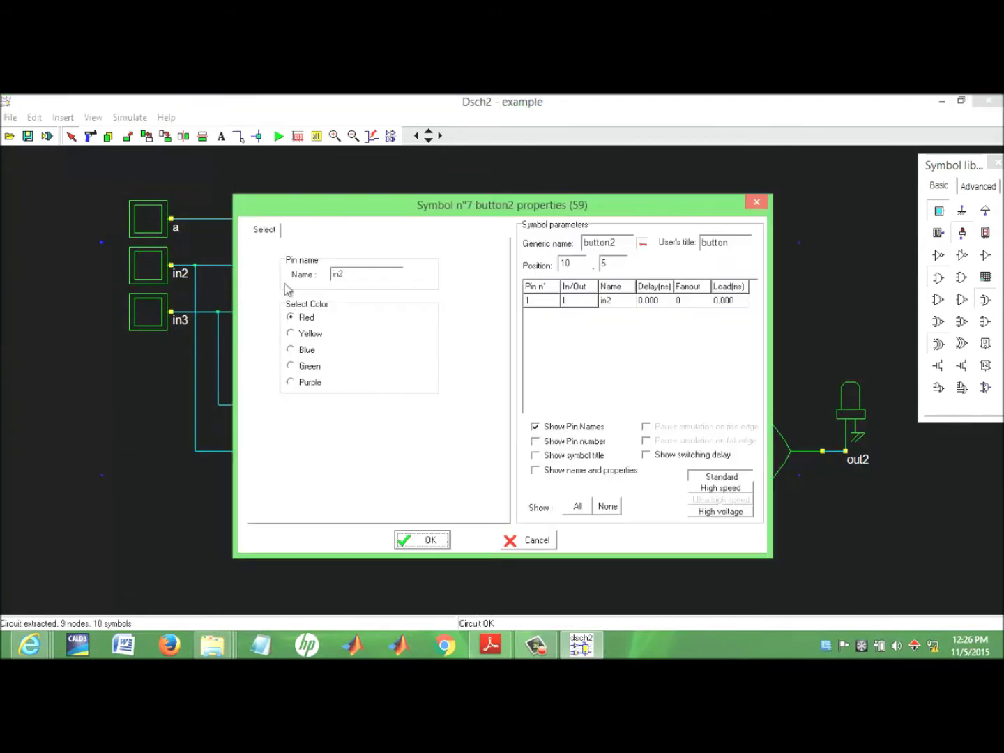
pyautogui.write('b')
pyautogui.click(426, 541)
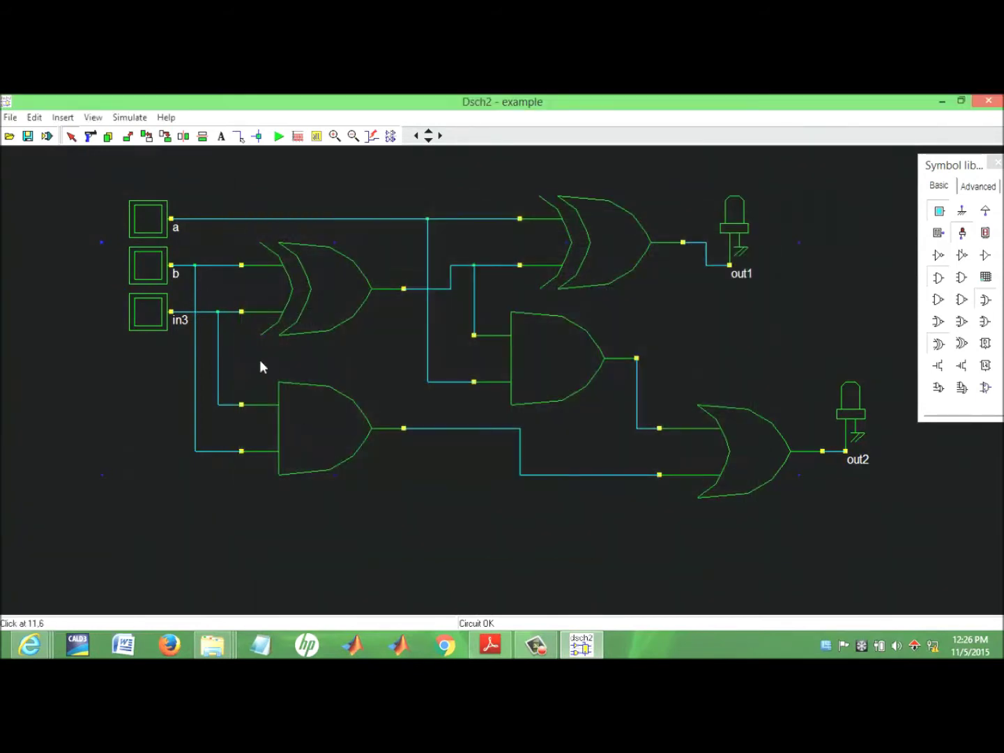
pyautogui.doubleClick(160, 316)
pyautogui.write('cin')
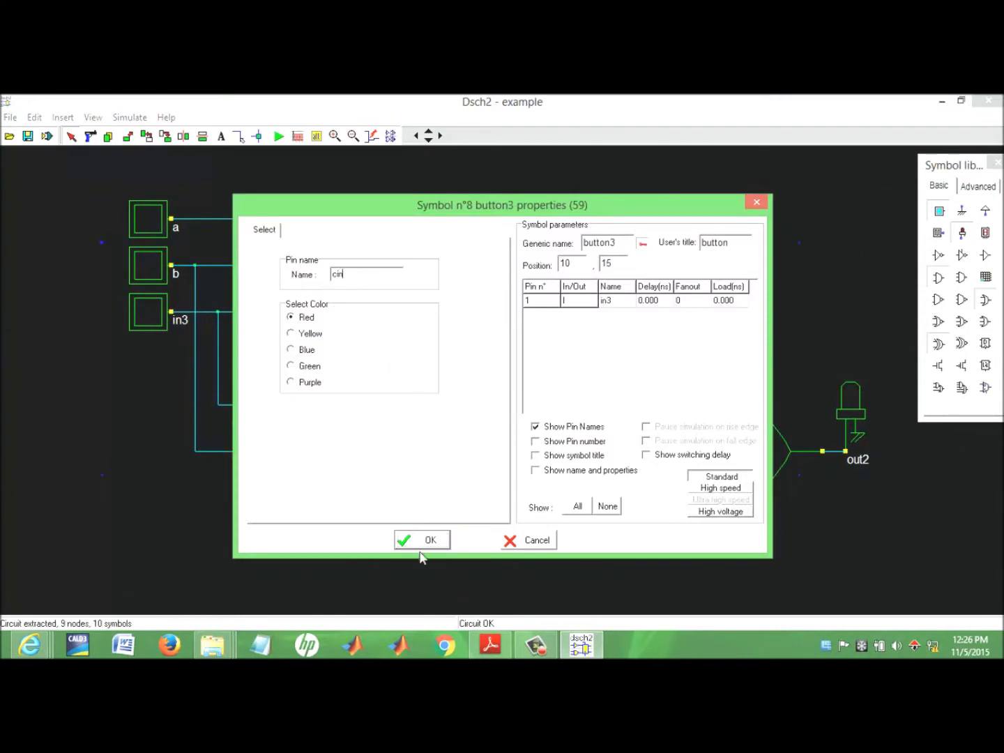
pyautogui.click(427, 541)
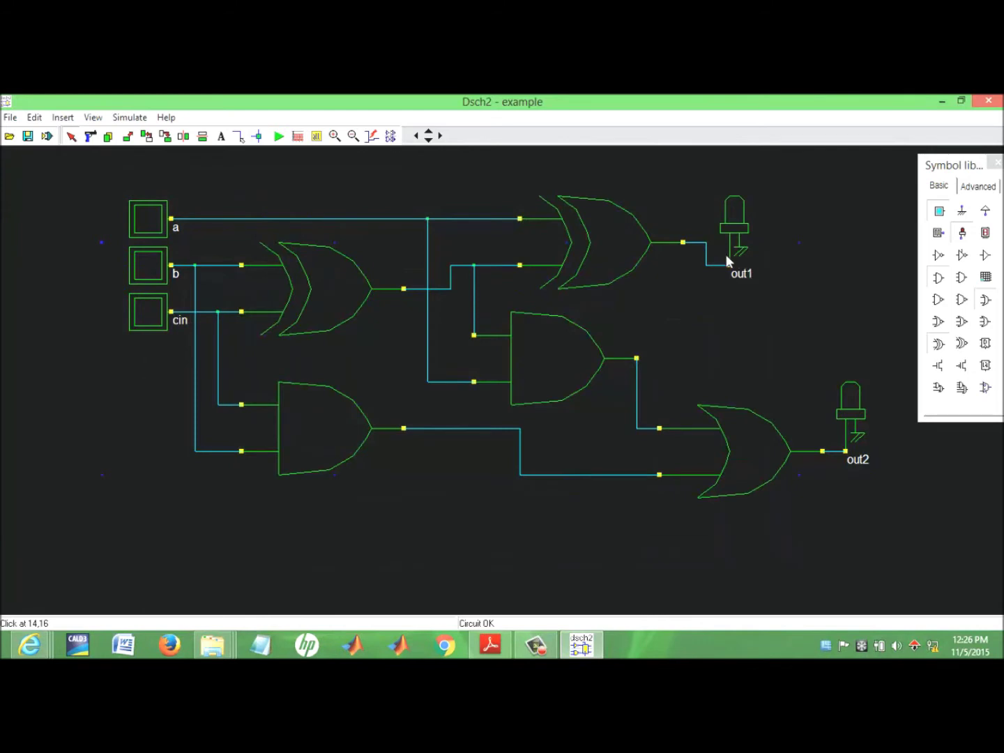
# Rename the upper light's pin as sum and the lower light's pin as cout
pyautogui.doubleClick(734, 232)
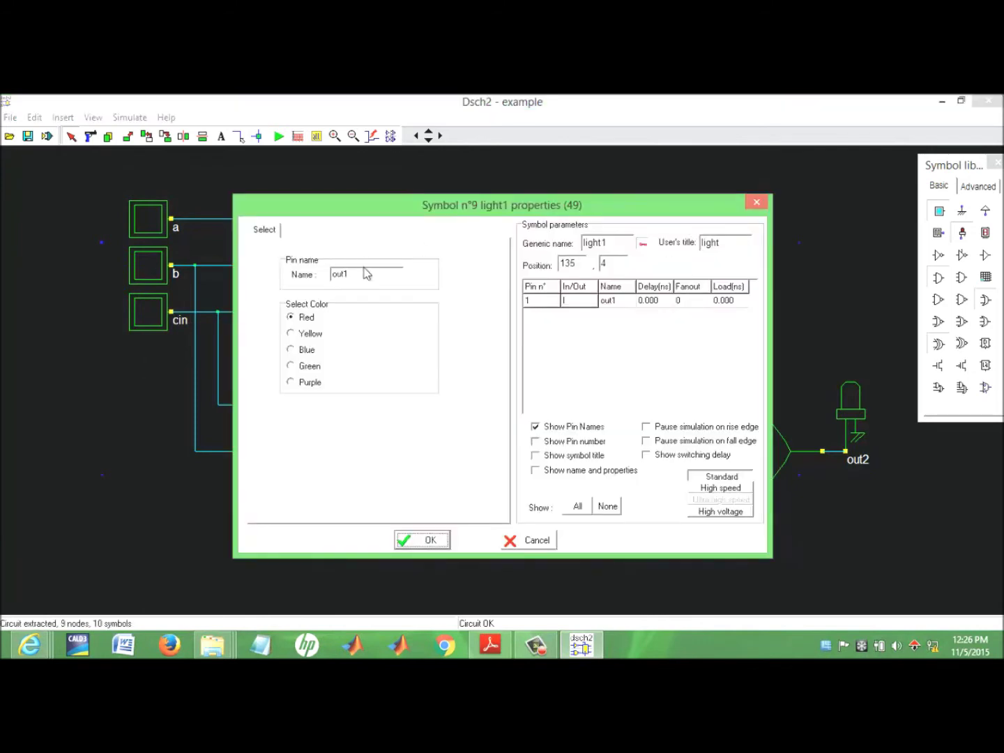
pyautogui.moveTo(366, 273); pyautogui.dragTo(285, 285)
pyautogui.write('sum')
pyautogui.click(421, 541)
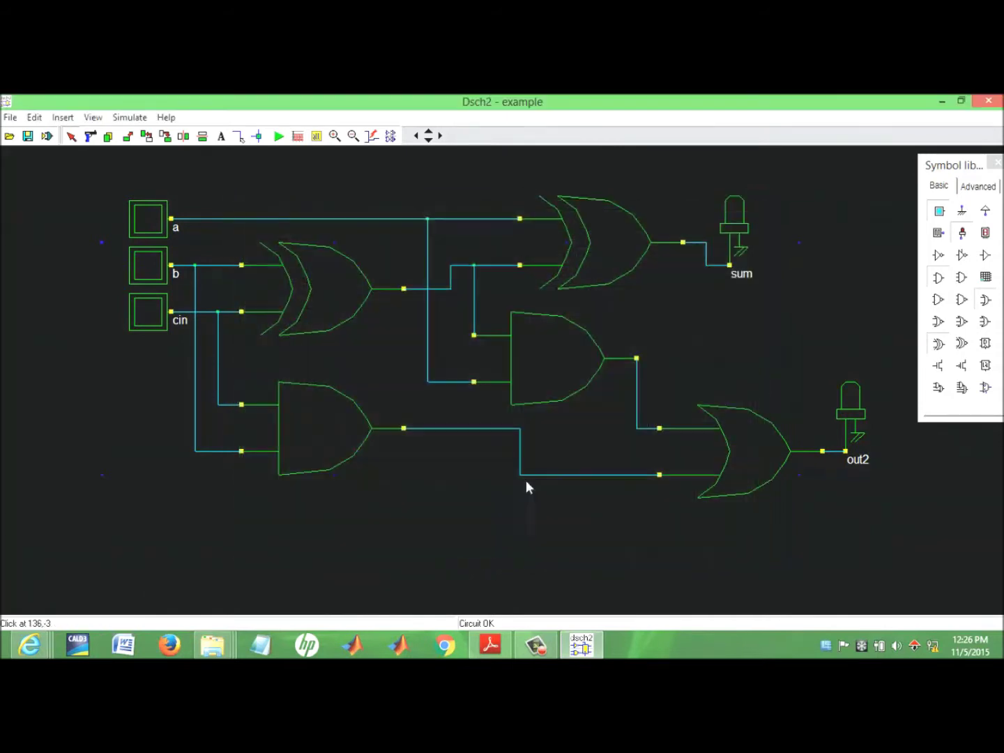
pyautogui.doubleClick(836, 421)
pyautogui.moveTo(364, 273); pyautogui.dragTo(293, 285)
pyautogui.write('cout')
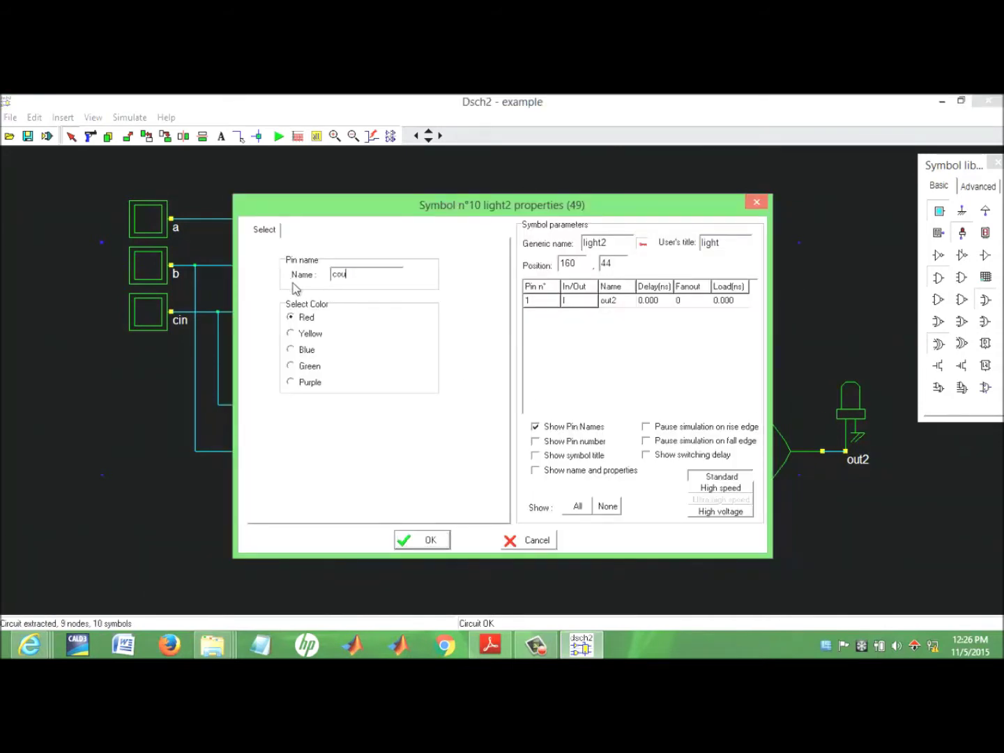
pyautogui.click(428, 540)
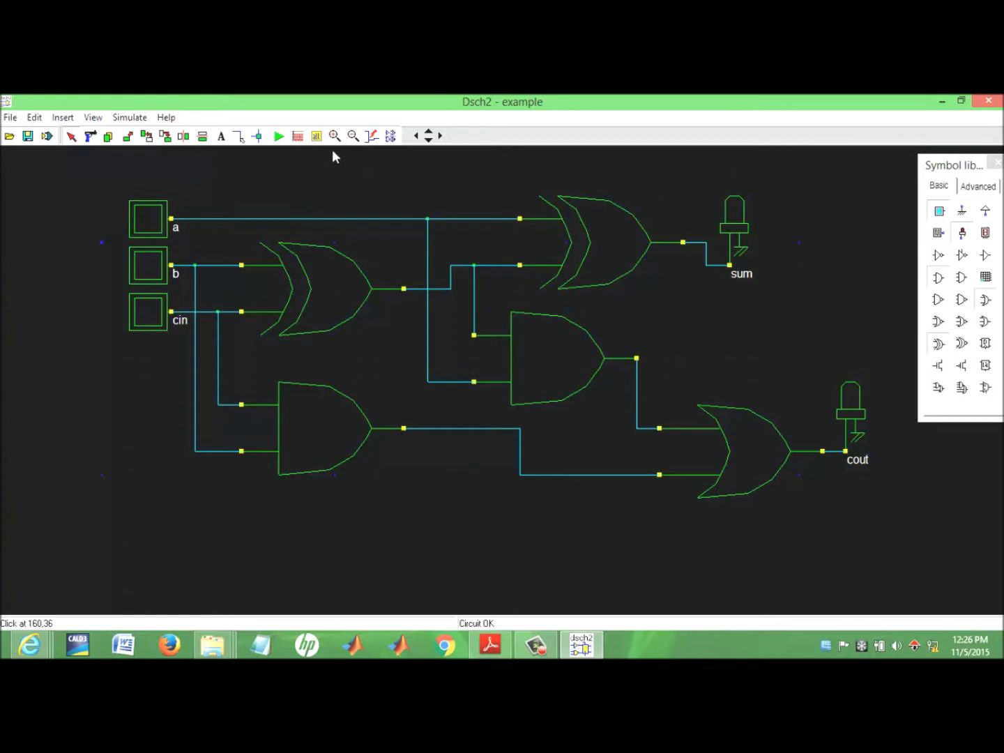
# Start the logic simulation of the full adder circuit
pyautogui.click(279, 135)
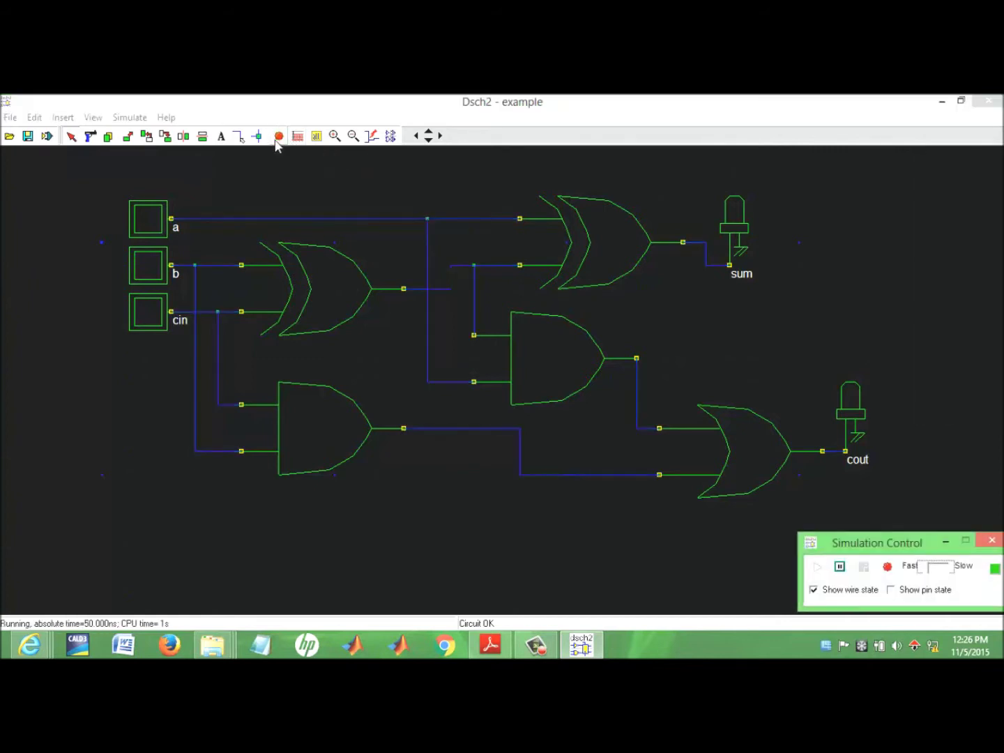
# Switch inputs a, b and cin on in turn, and turn b, cin and a back off to exercise the running full adder
pyautogui.click(145, 218)
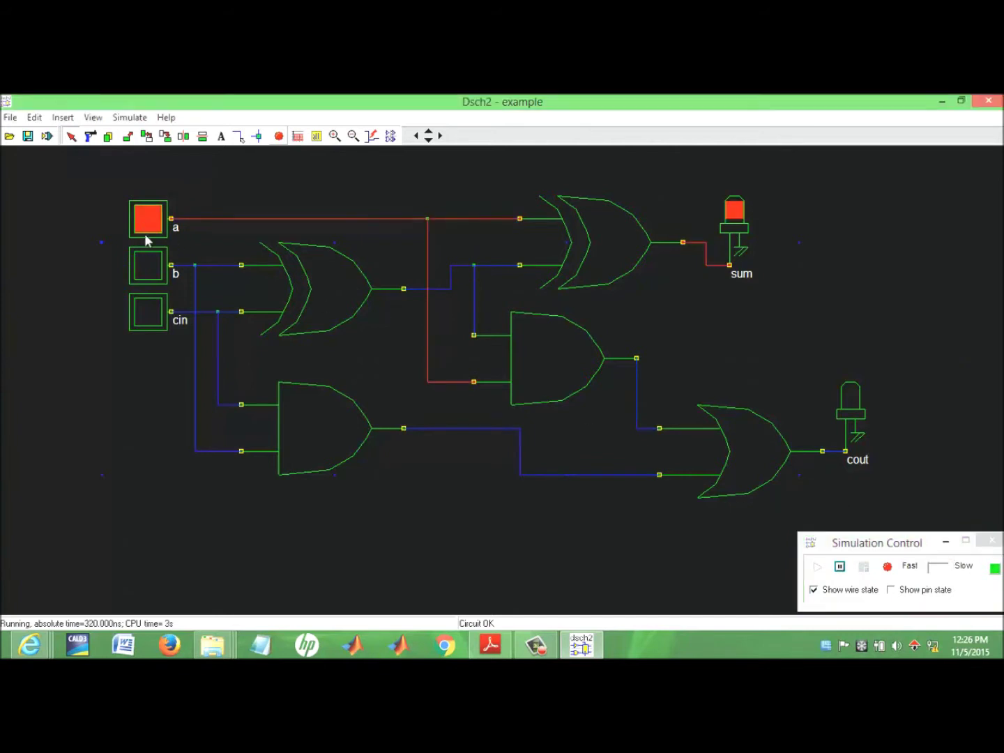
pyautogui.click(150, 261)
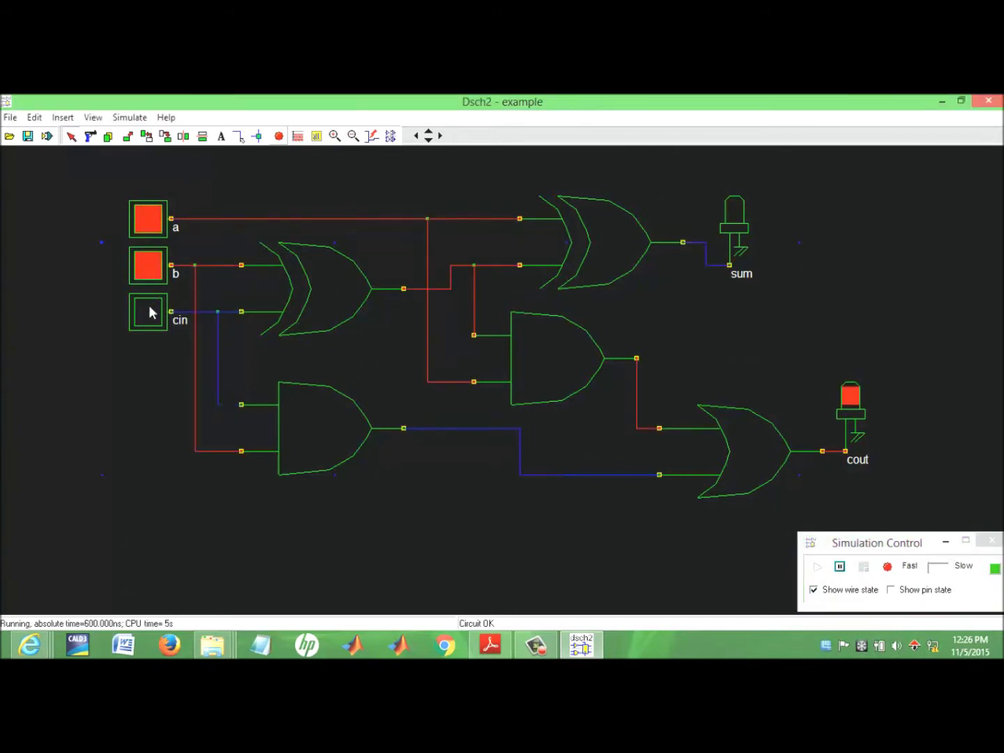
pyautogui.click(148, 307)
pyautogui.click(150, 273)
pyautogui.click(148, 322)
pyautogui.click(149, 223)
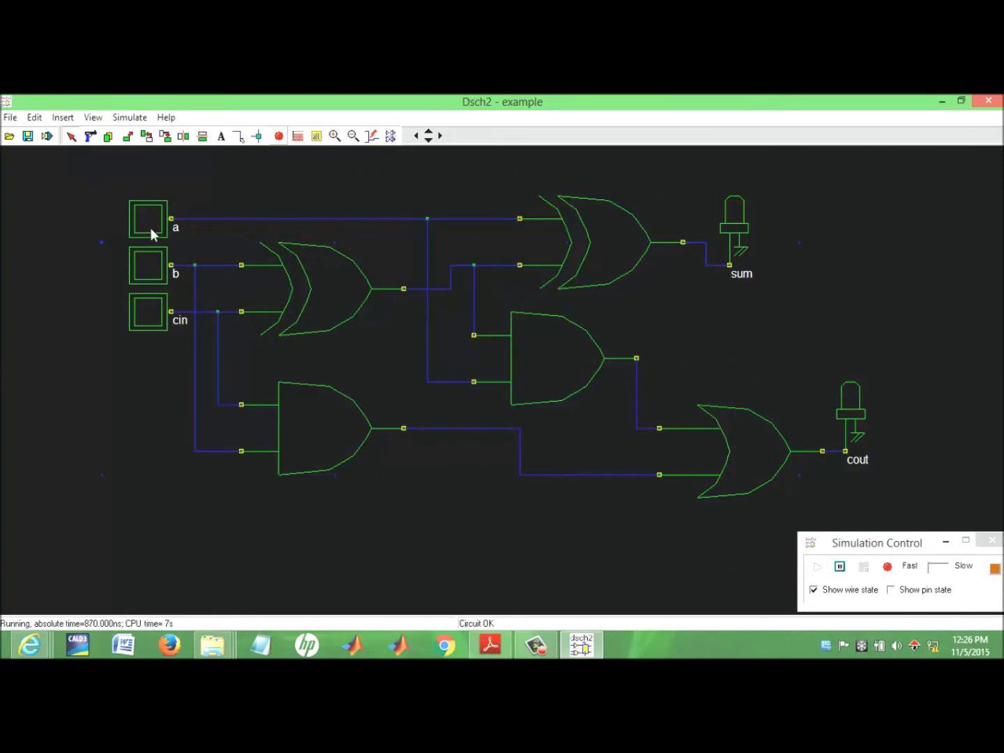
# Apply the b-cin and a-cin input combinations to the simulated adder, and switch all inputs back off
pyautogui.click(150, 263)
pyautogui.click(154, 308)
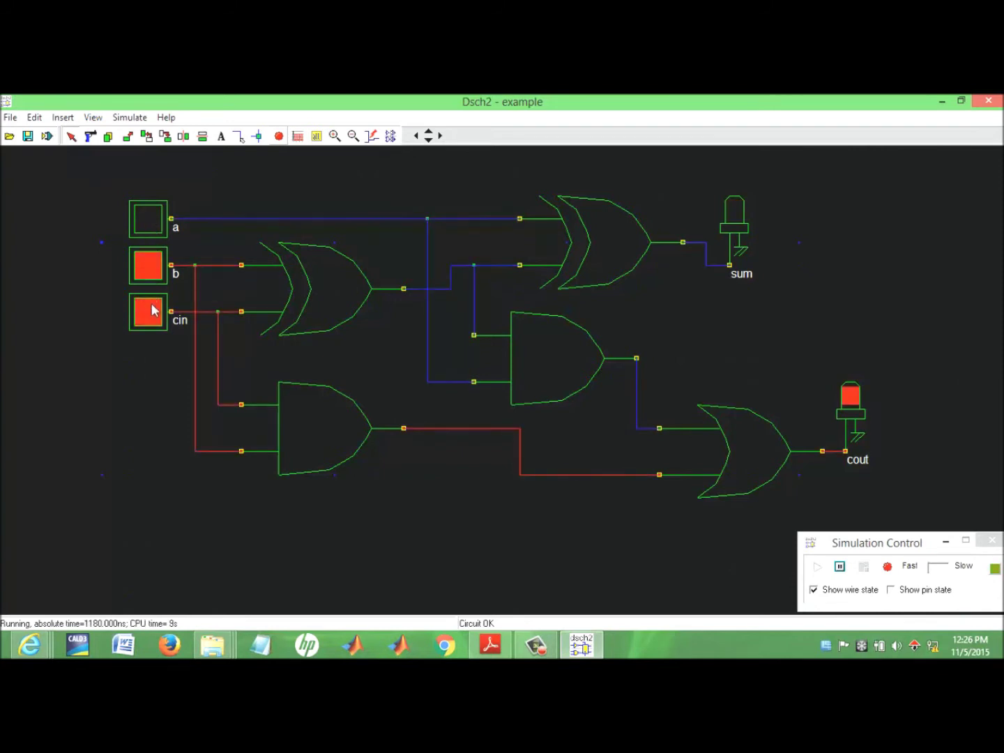
pyautogui.click(147, 221)
pyautogui.click(145, 261)
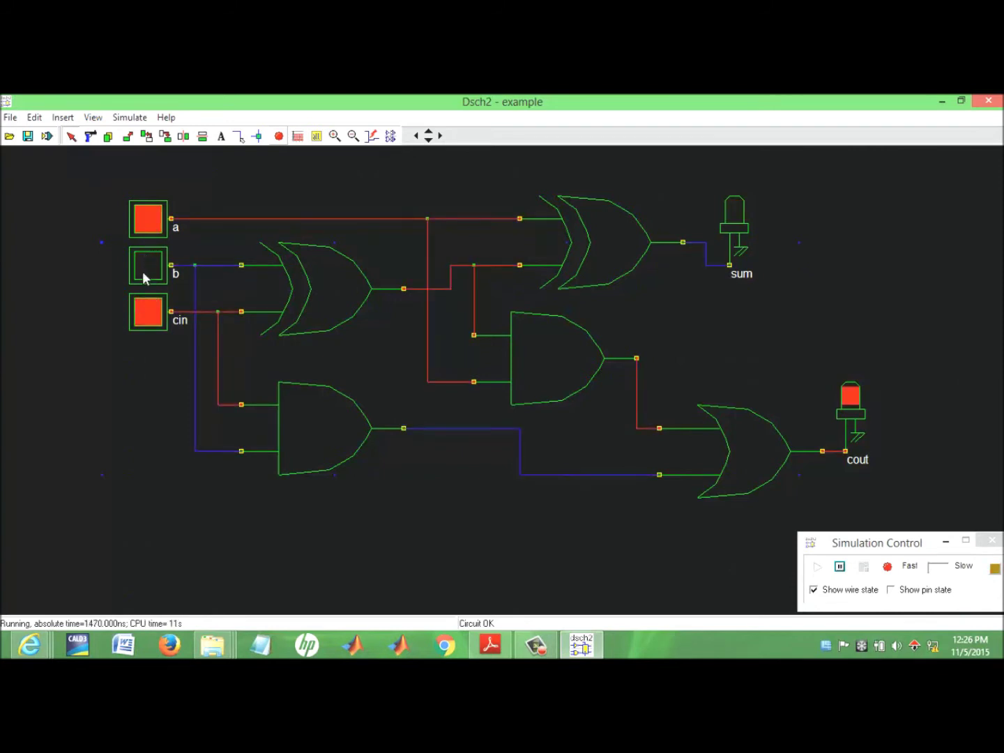
pyautogui.click(154, 220)
pyautogui.click(159, 309)
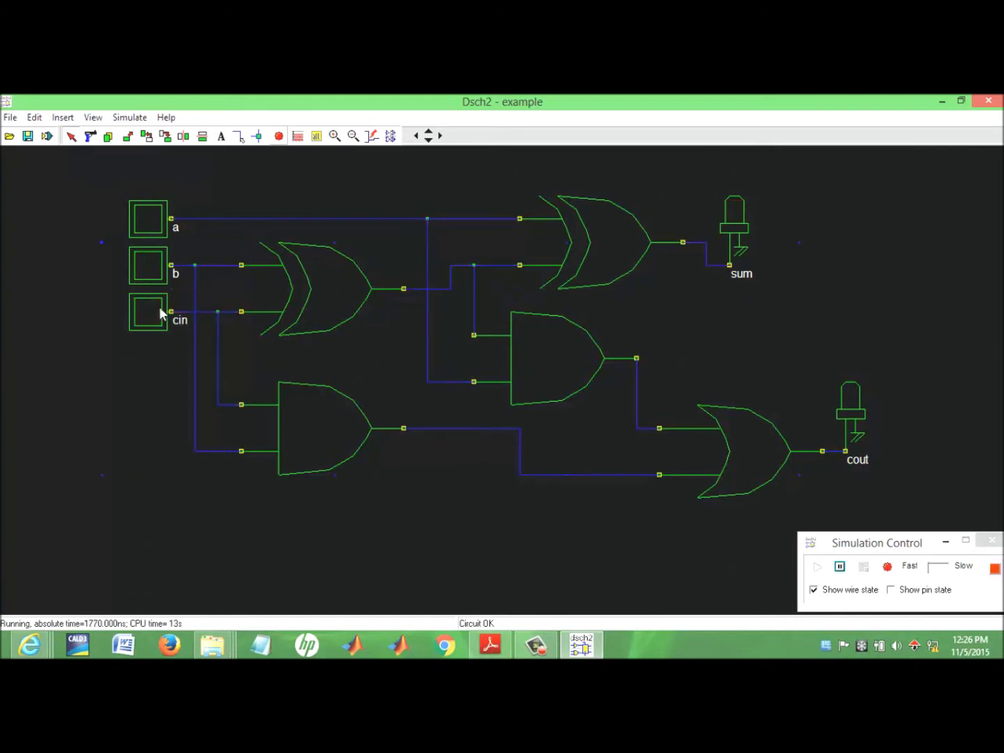
# Apply the input combination with only b and a on, and stop the simulation
pyautogui.click(151, 266)
pyautogui.click(154, 227)
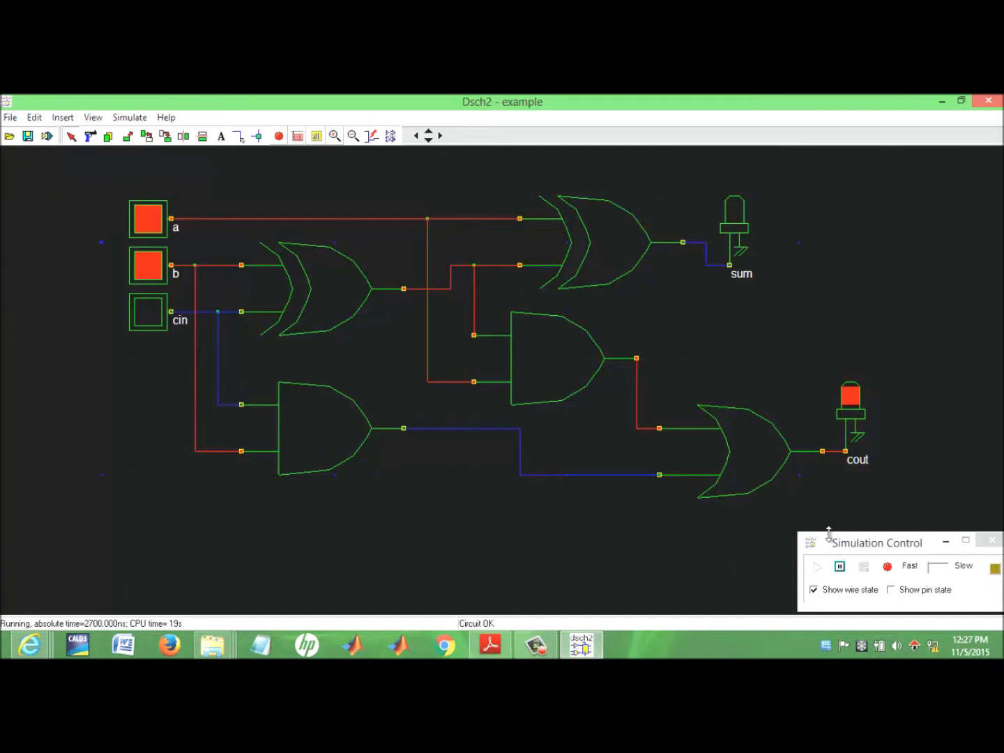
pyautogui.click(889, 567)
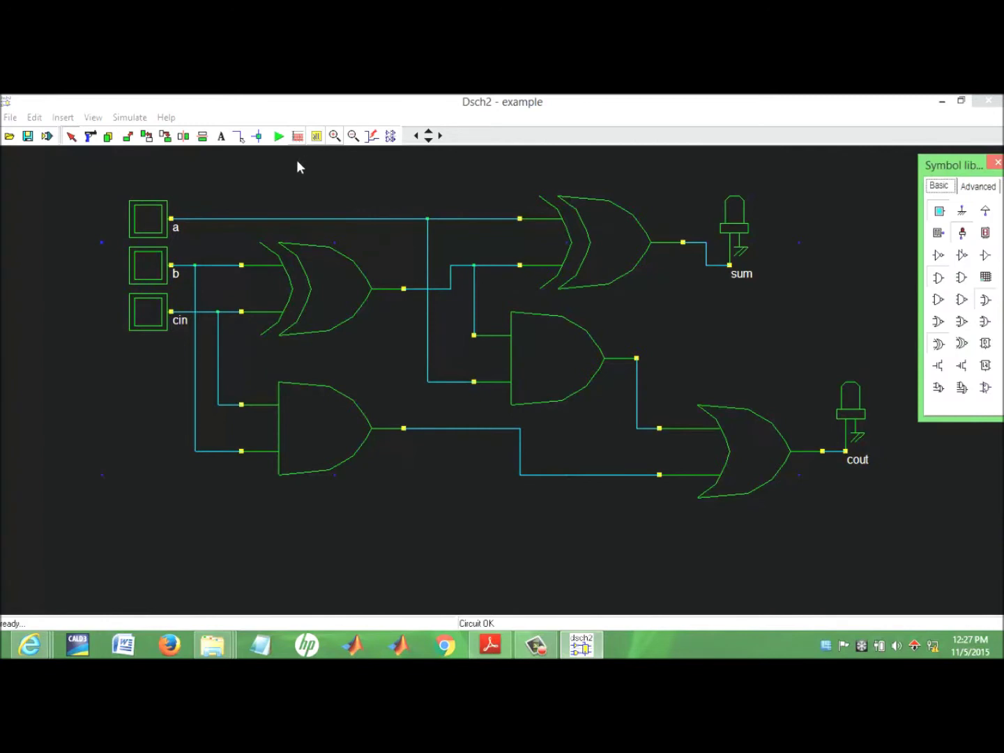
# Start saving the schematic under a new name, creating and opening a folder named full adder inside Export dsch2
pyautogui.click(10, 117)
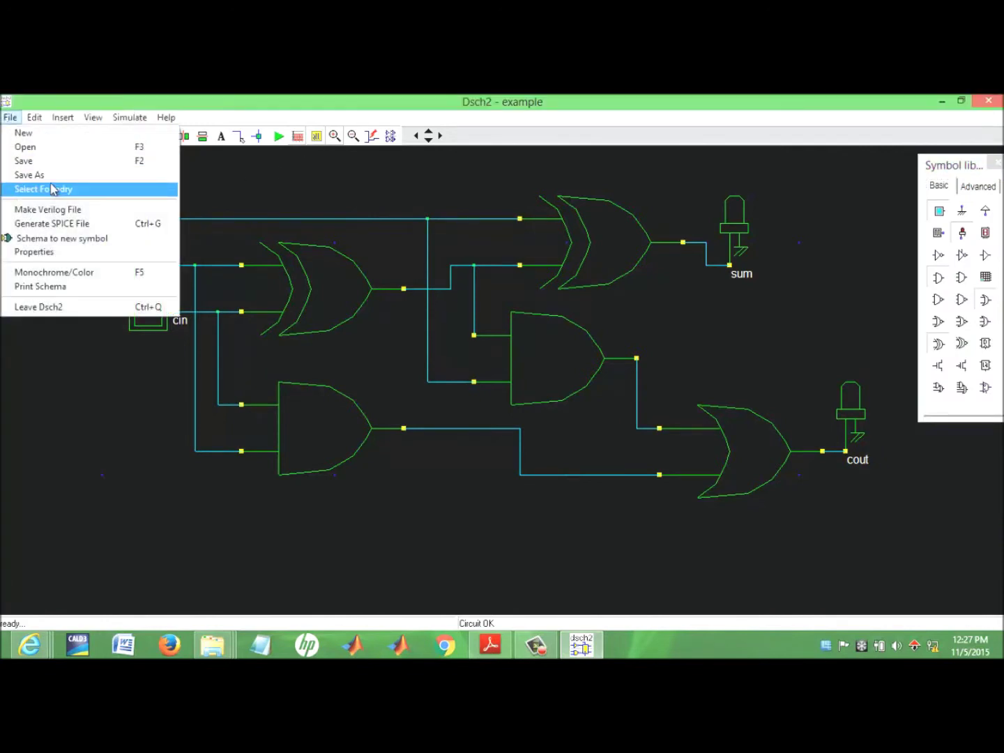
pyautogui.click(48, 175)
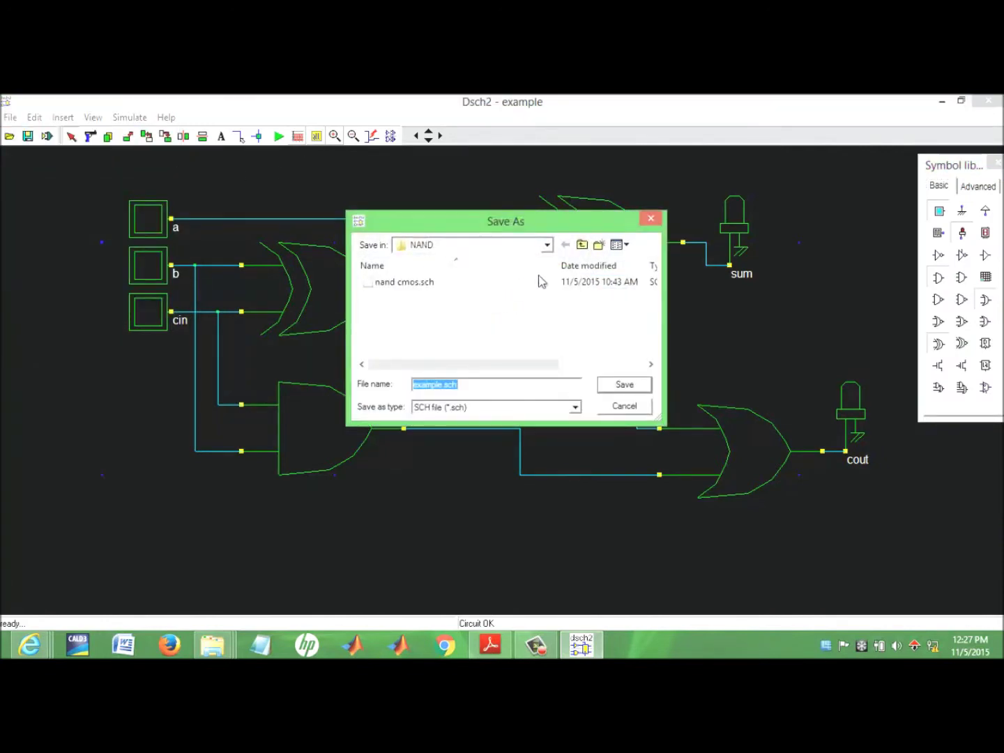
pyautogui.click(582, 245)
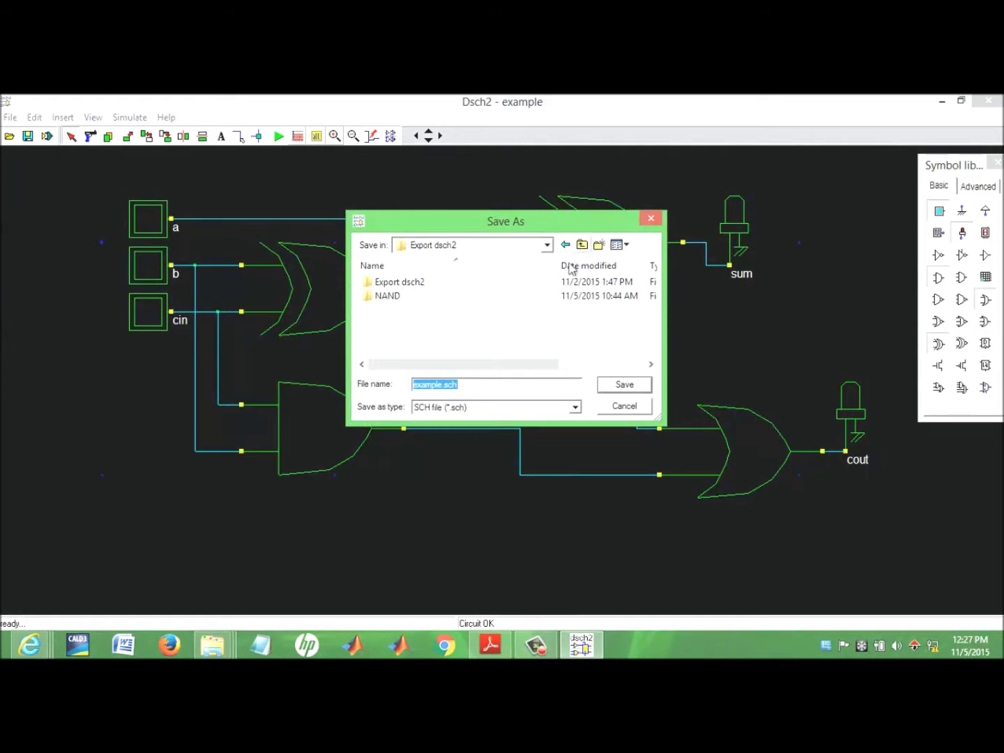
pyautogui.click(600, 244)
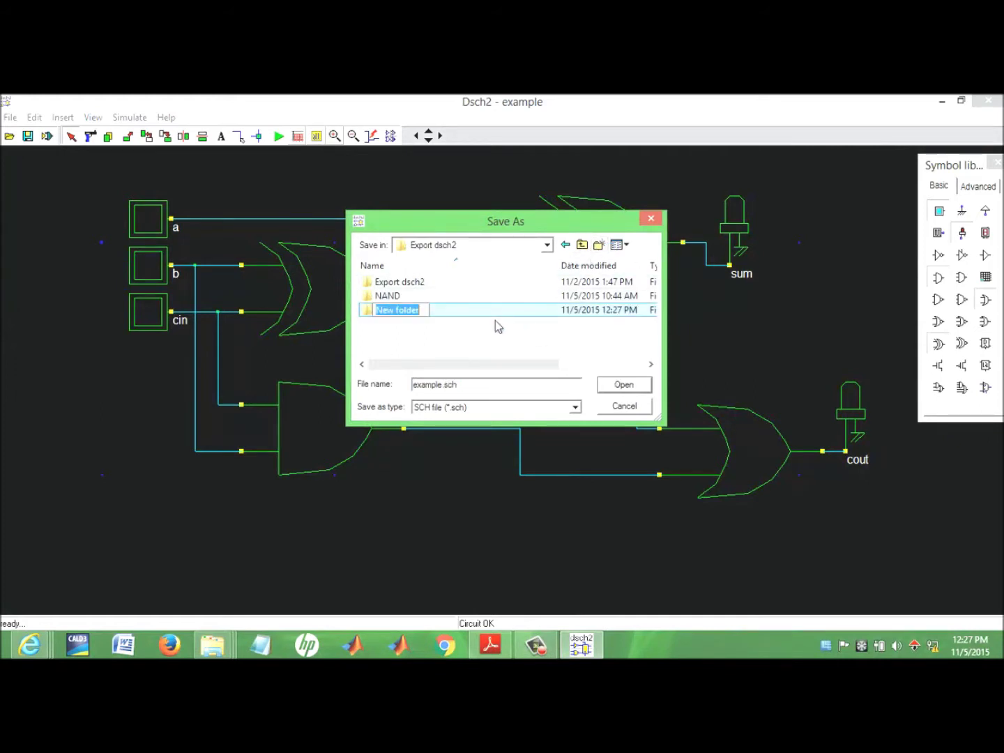
pyautogui.write('full adder')
pyautogui.press('Return')
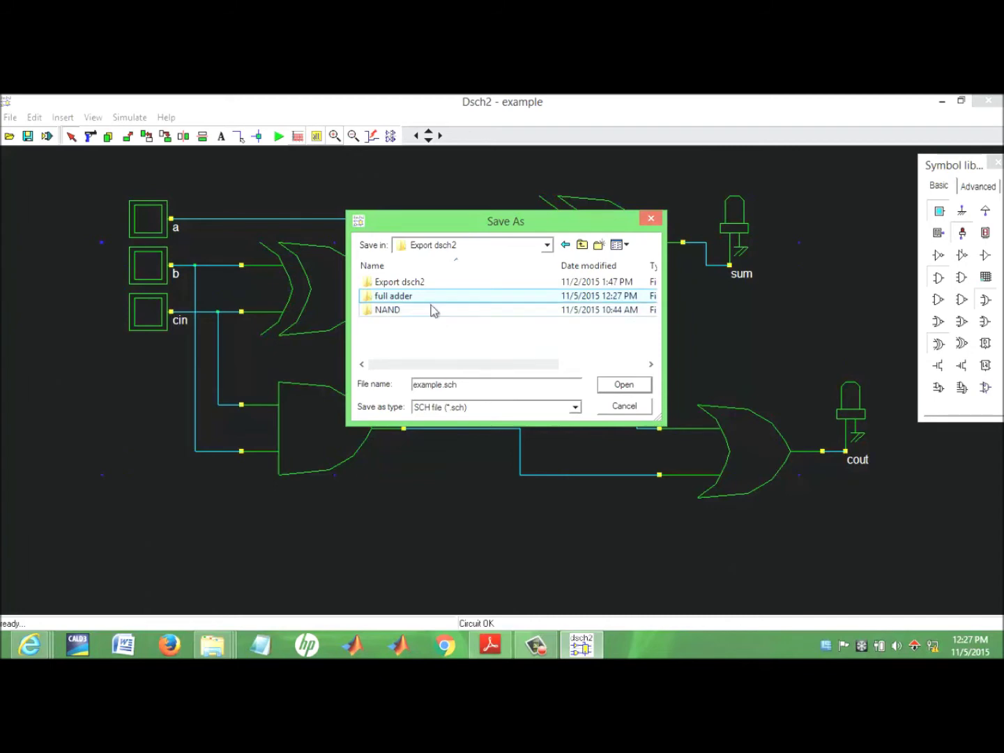
pyautogui.doubleClick(426, 297)
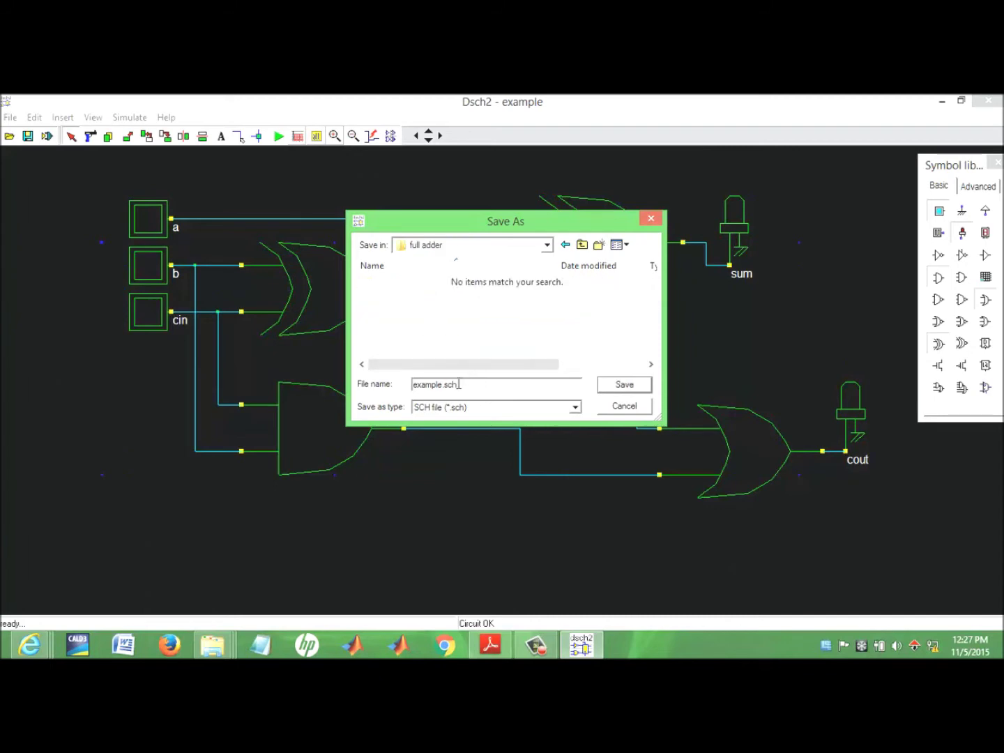
# Save the schematic as full adder gate level.sch in the full adder folder
pyautogui.moveTo(442, 386); pyautogui.dragTo(412, 385)
pyautogui.write('full adder h')
pyautogui.press('BackSpace')
pyautogui.write('gate')
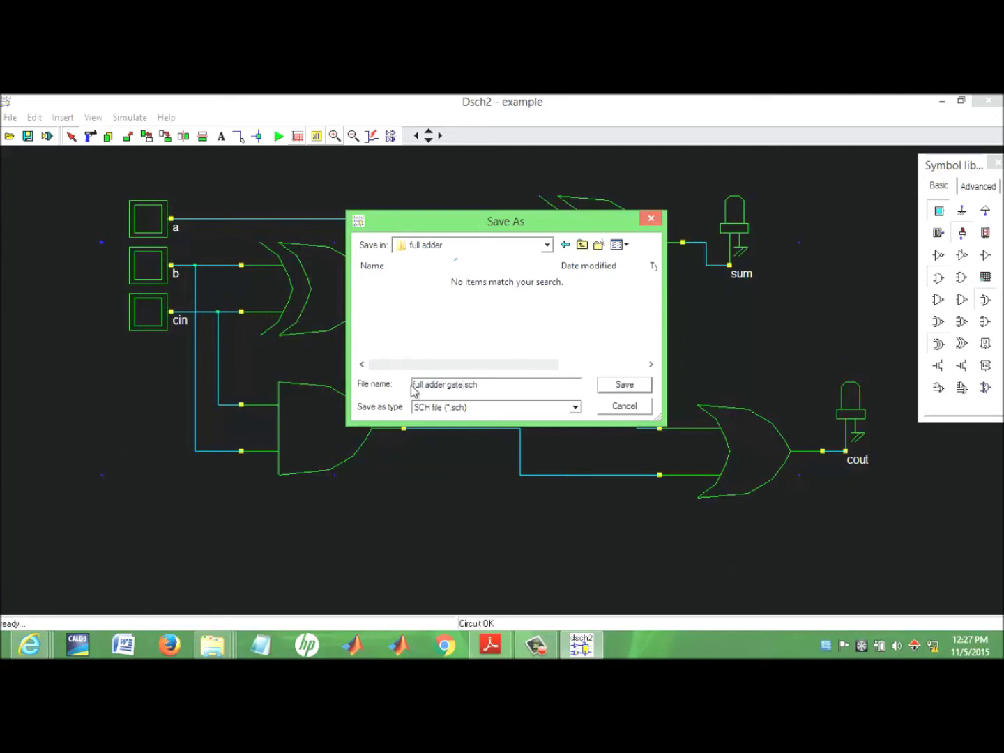
pyautogui.write(' level')
pyautogui.click(623, 386)
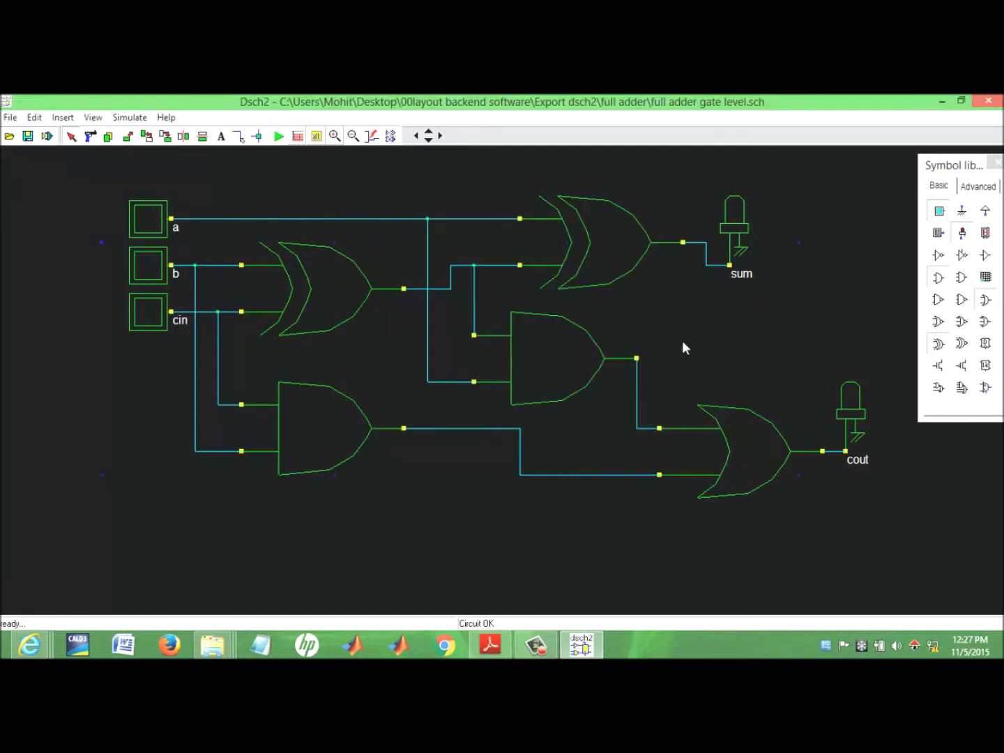
# Show the timing diagrams and examine the a, b, cin, cout and sum waveforms, closing the window when done
pyautogui.click(297, 137)
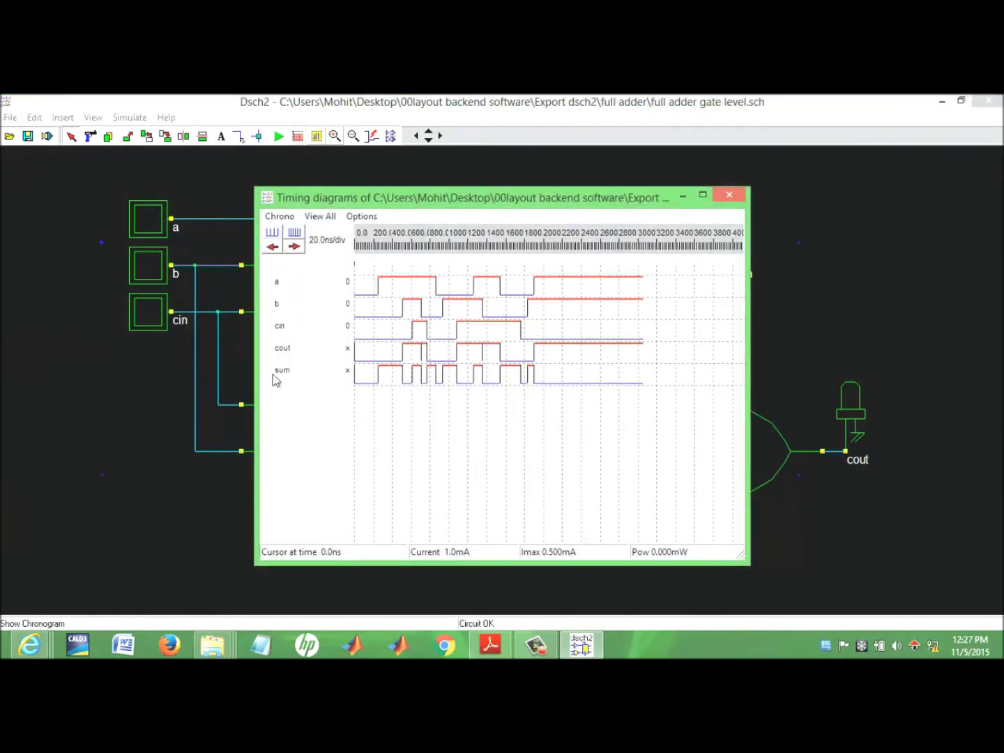
pyautogui.click(416, 357)
pyautogui.moveTo(434, 359); pyautogui.dragTo(536, 356)
pyautogui.click(519, 389)
pyautogui.click(421, 302)
pyautogui.click(374, 275)
pyautogui.click(728, 196)
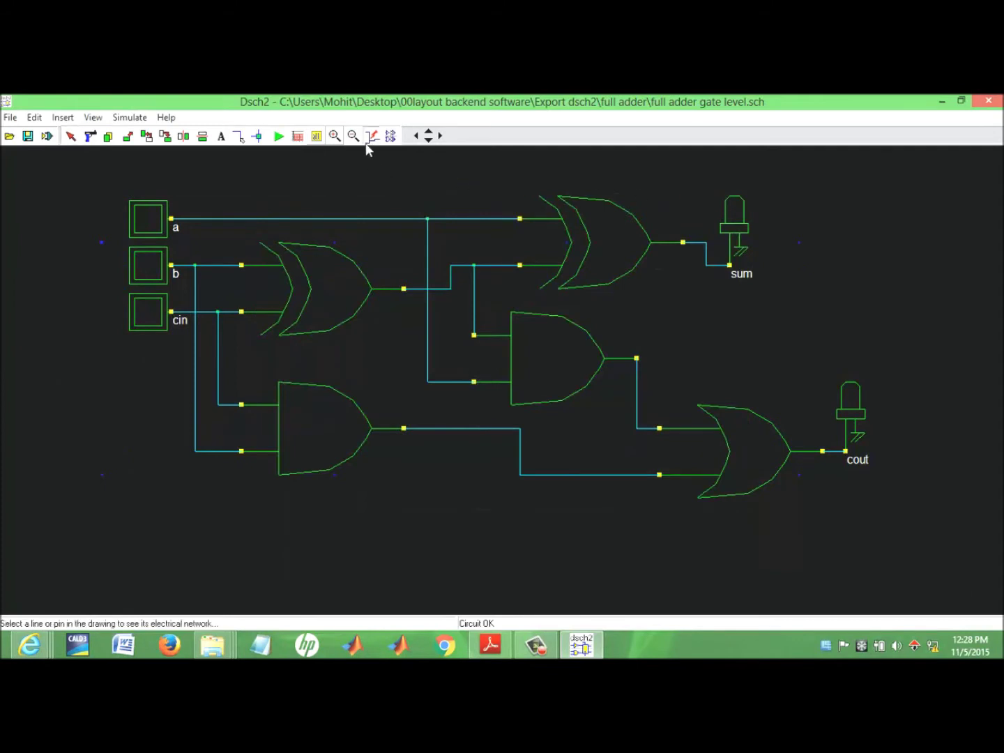
# Trace the electrical networks of the inputs, the first XOR output, both AND outputs and the sum output
pyautogui.click(306, 219)
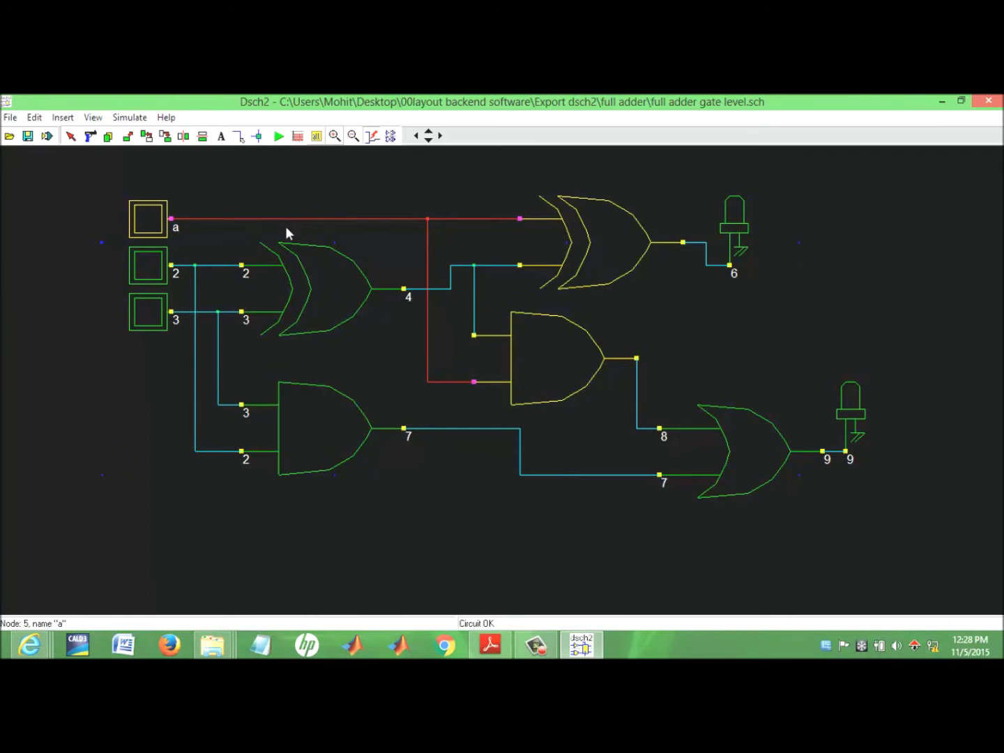
pyautogui.click(211, 265)
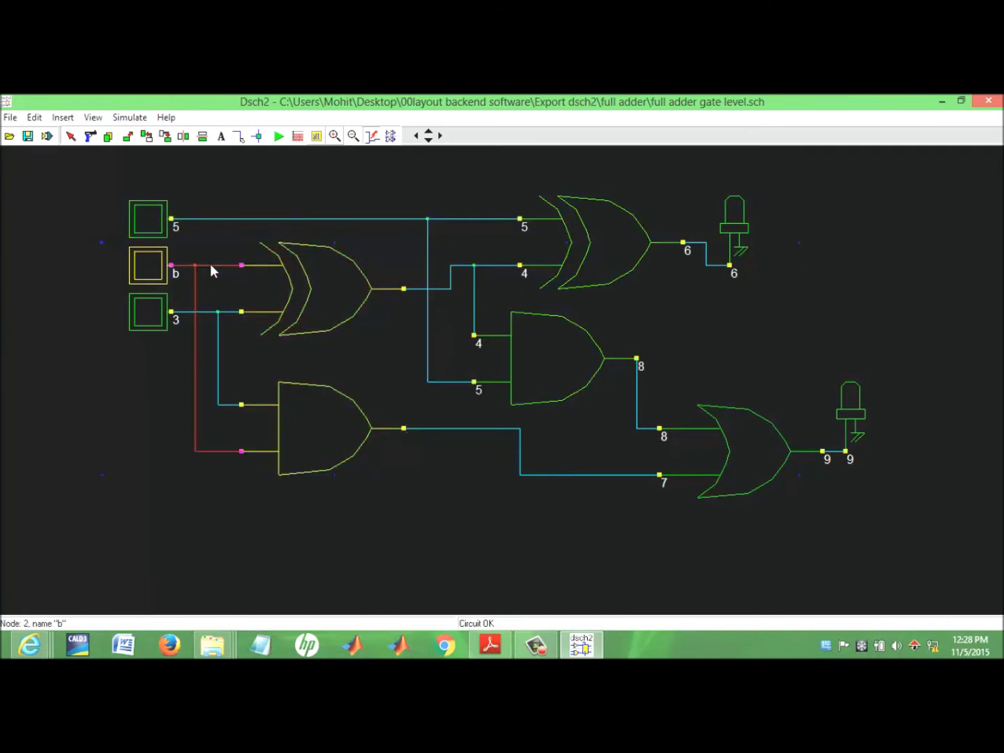
pyautogui.click(217, 335)
pyautogui.click(428, 330)
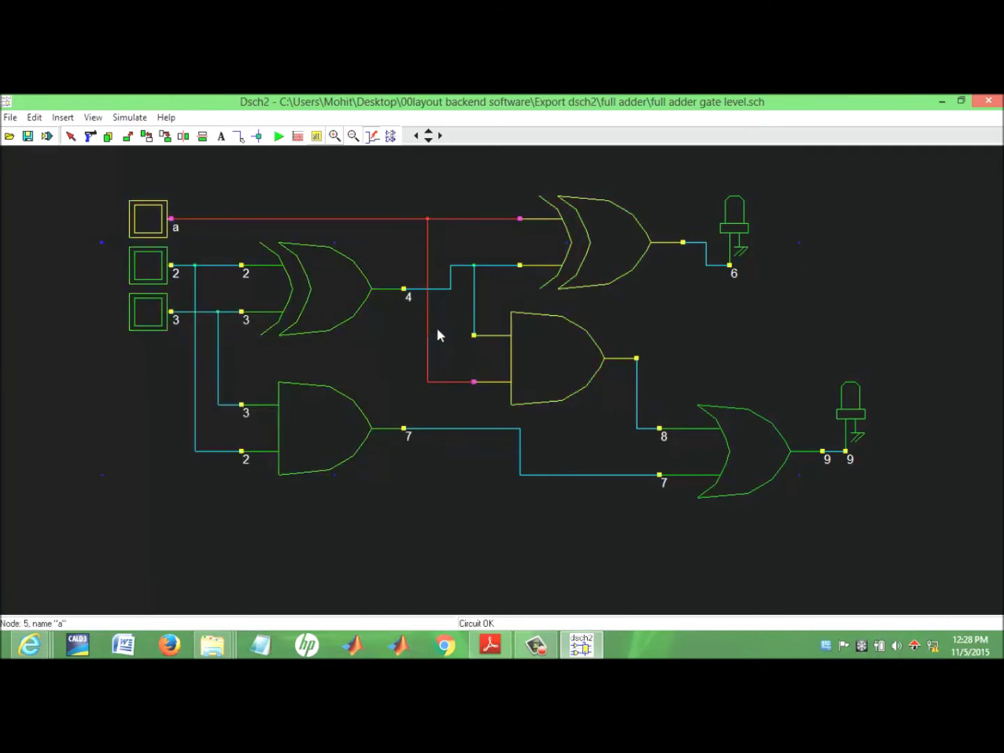
pyautogui.click(473, 310)
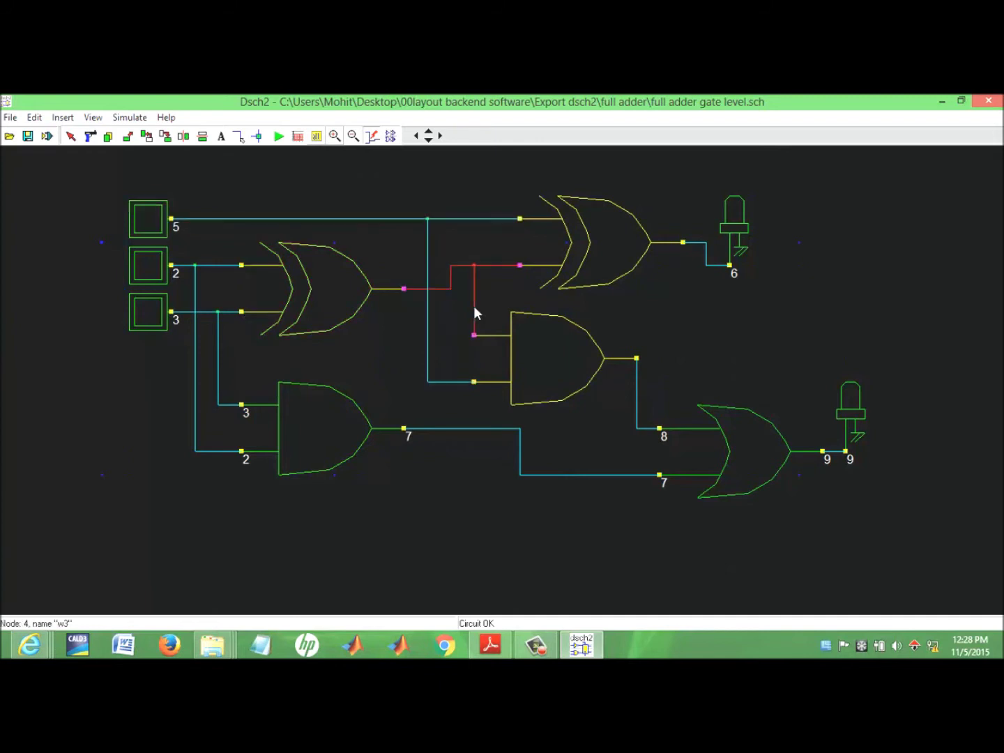
pyautogui.click(638, 391)
pyautogui.click(519, 436)
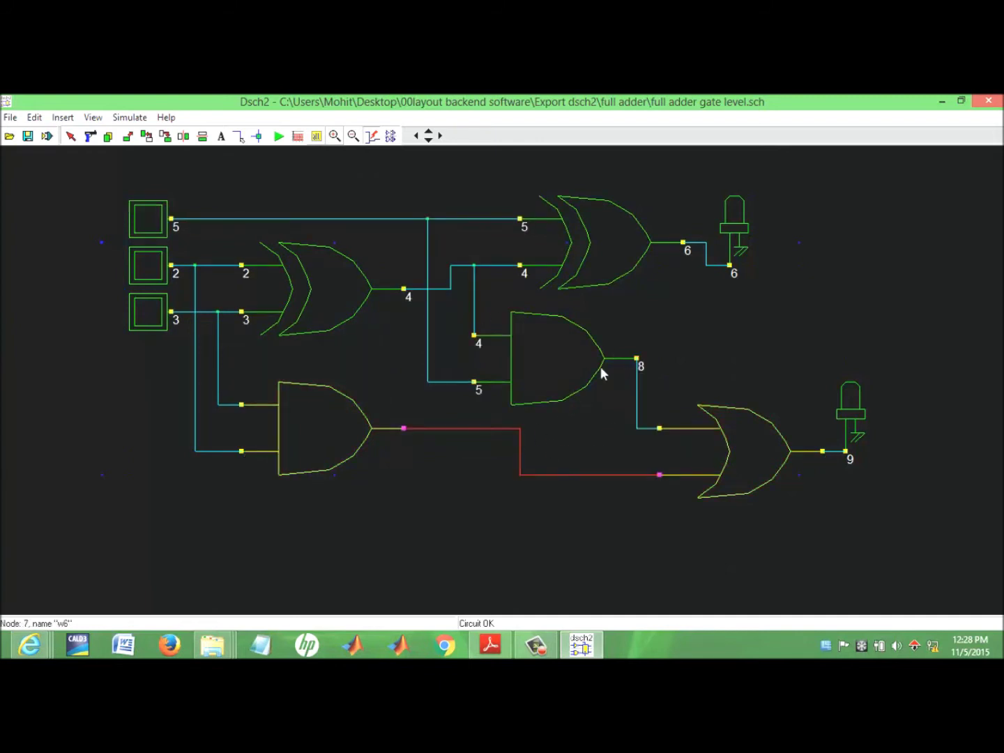
pyautogui.click(702, 245)
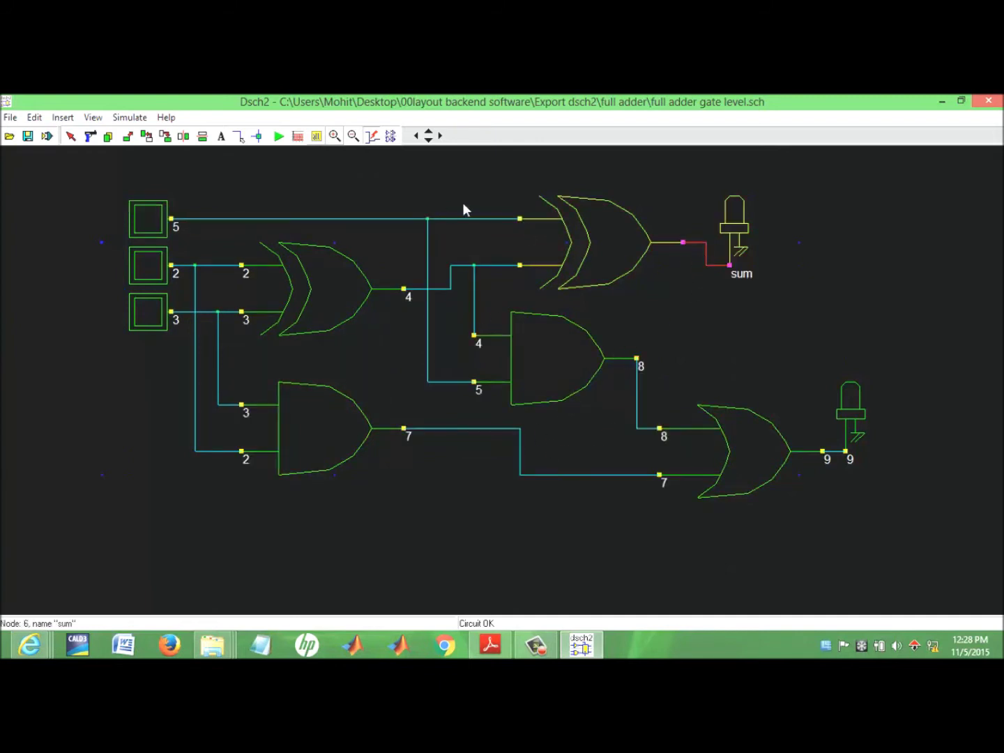
# Generate the Verilog file of the full adder schematic with the default settings
pyautogui.click(10, 117)
pyautogui.click(22, 213)
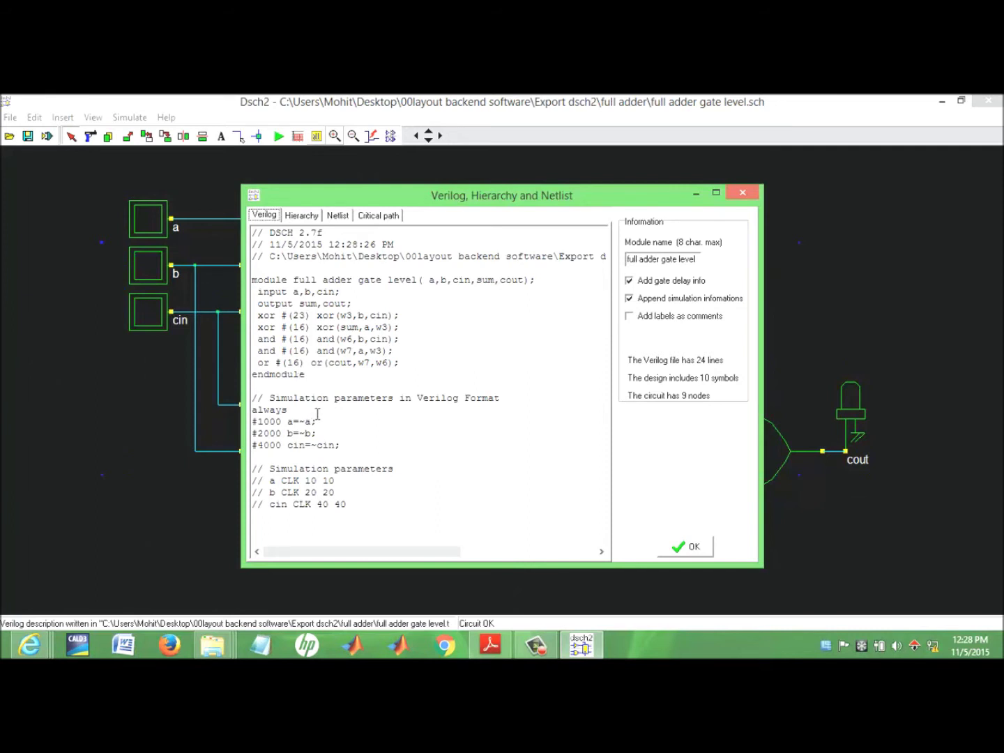
pyautogui.click(685, 548)
# Generate the SPICE file of the full adder schematic and close its window
pyautogui.click(9, 117)
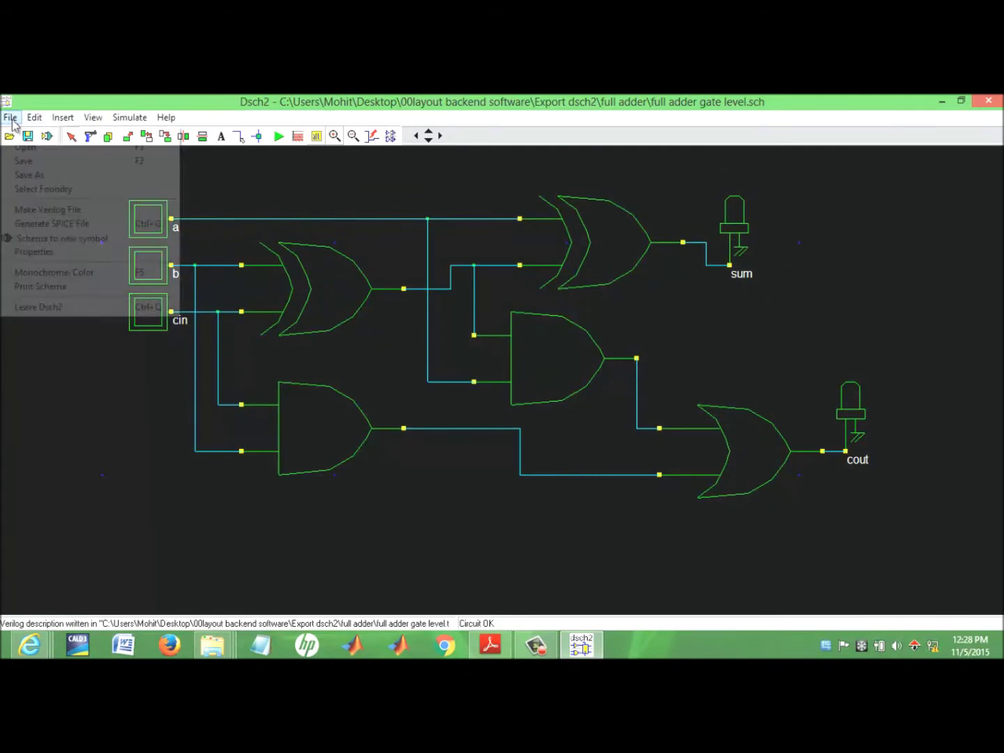
pyautogui.click(30, 223)
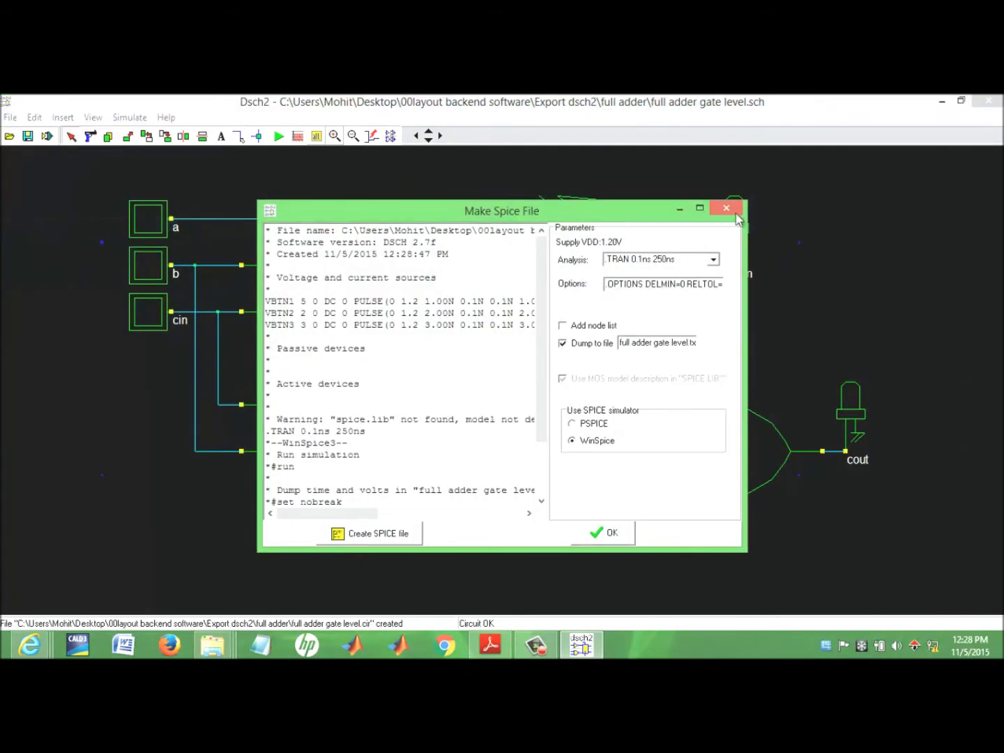
pyautogui.click(725, 207)
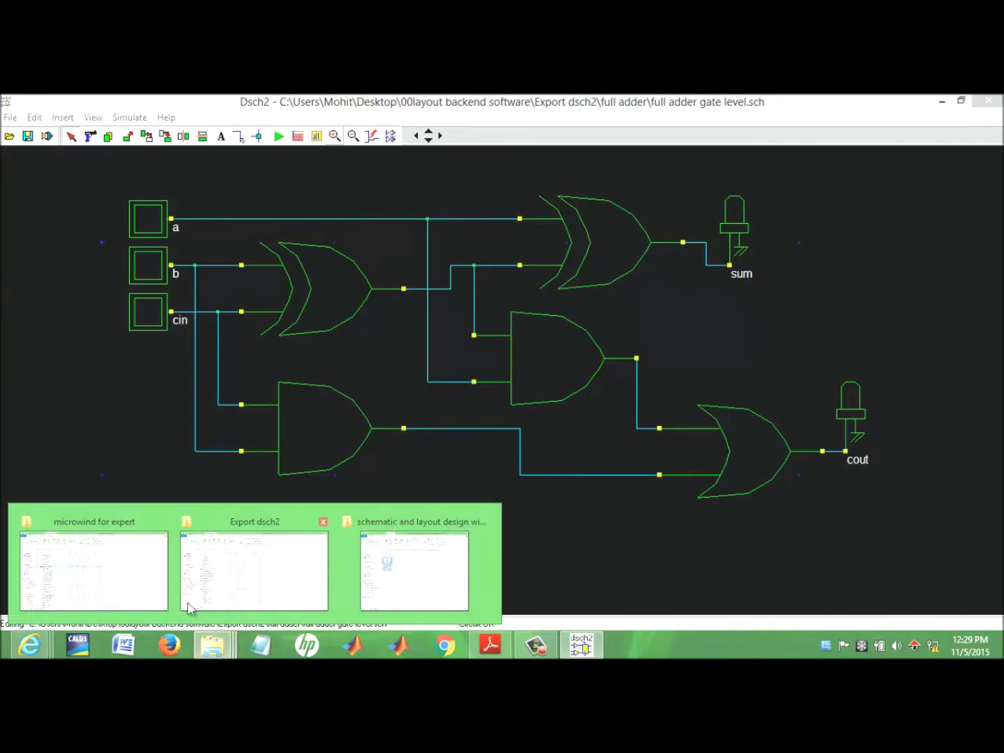
# Launch Microwind from the microwind for expert folder and select the CMOS 0.12 µm 6 Metal foundry
pyautogui.click(117, 583)
pyautogui.doubleClick(201, 326)
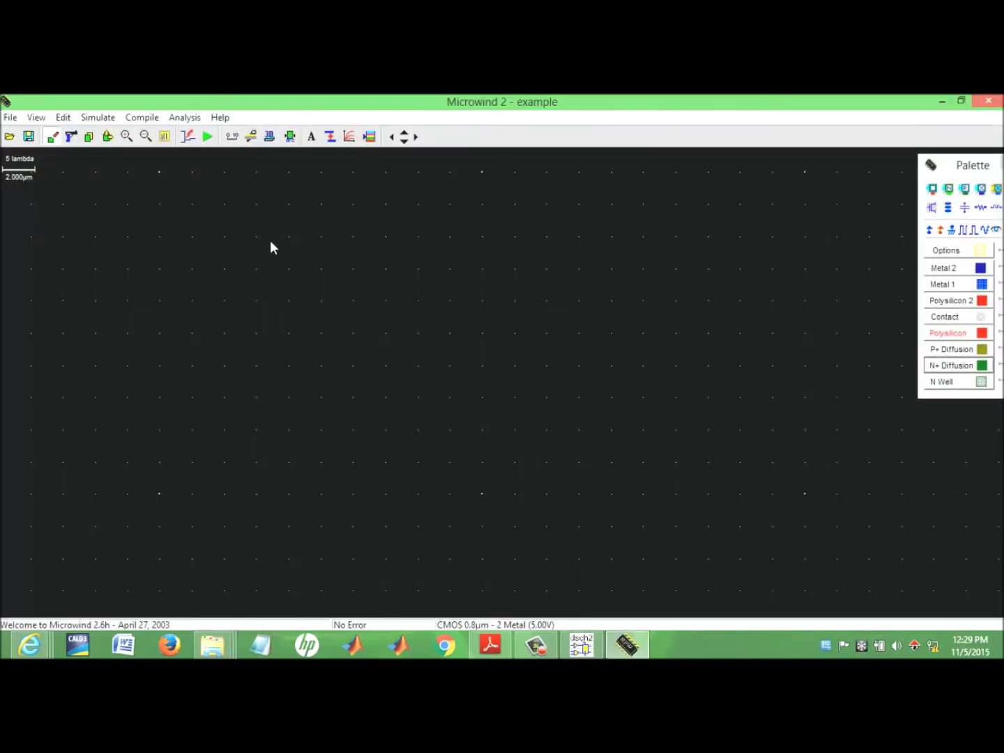
pyautogui.click(9, 117)
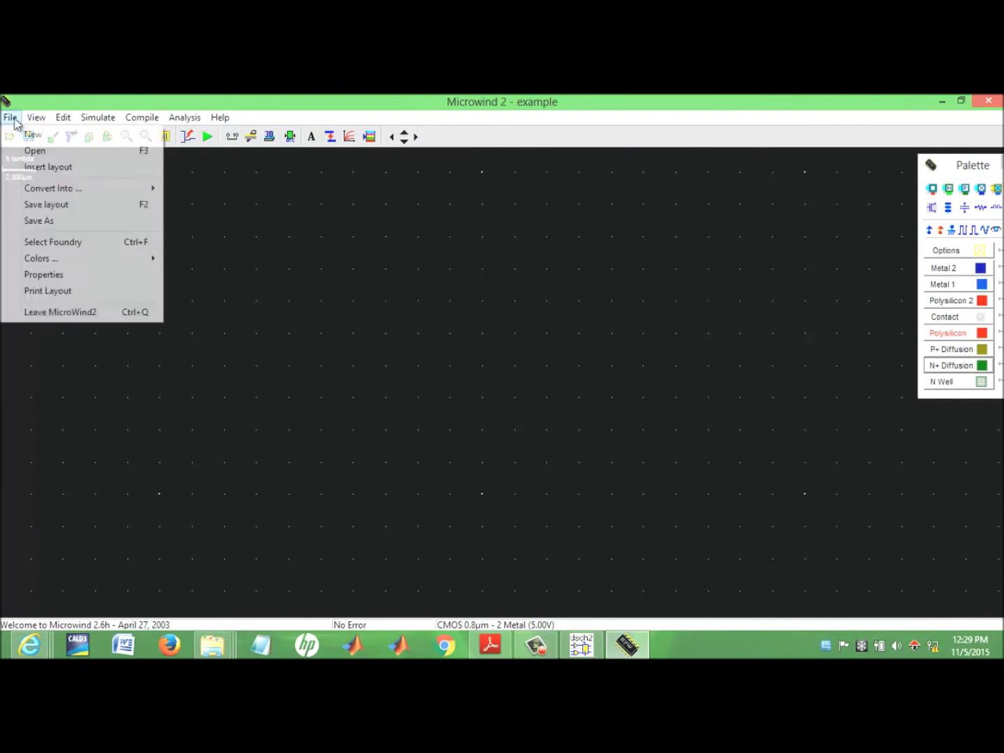
pyautogui.click(54, 243)
pyautogui.click(411, 335)
pyautogui.click(627, 371)
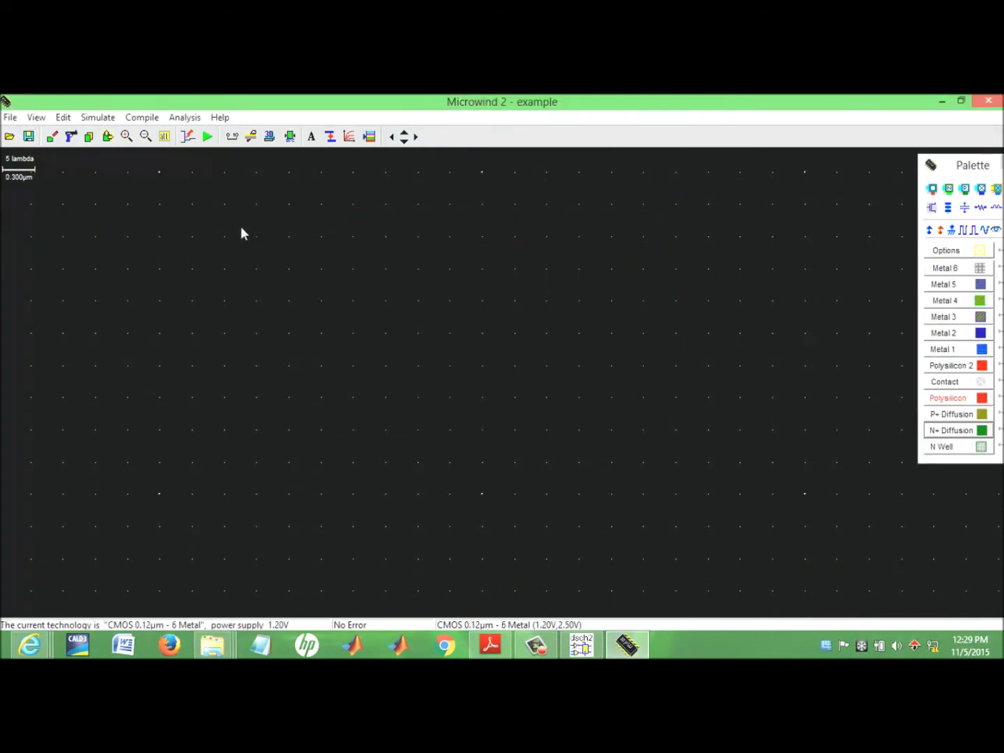
# Load the full adder gate level Verilog text file from Export dsch2's full adder folder into the Verilog compiler
pyautogui.click(143, 117)
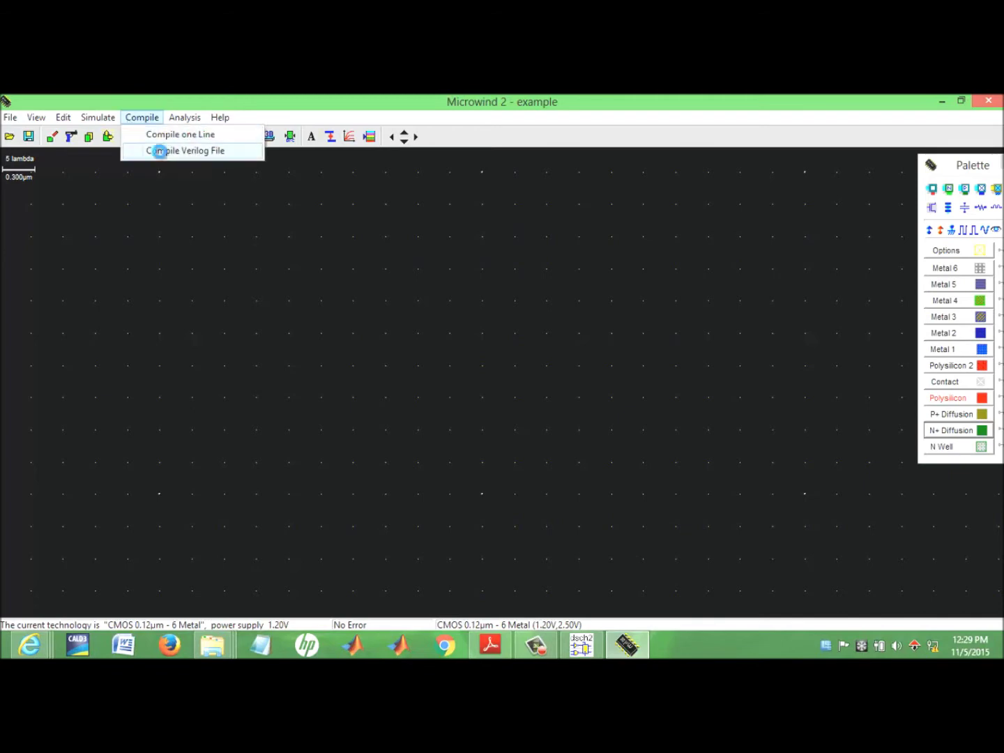
pyautogui.click(161, 153)
pyautogui.click(578, 241)
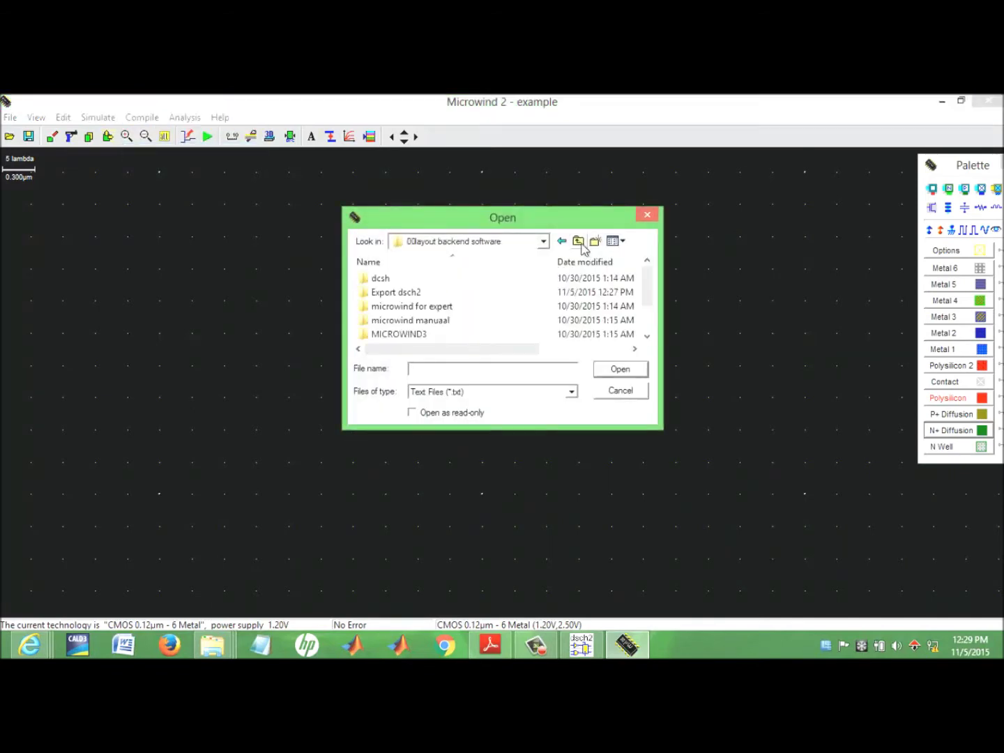
pyautogui.doubleClick(430, 295)
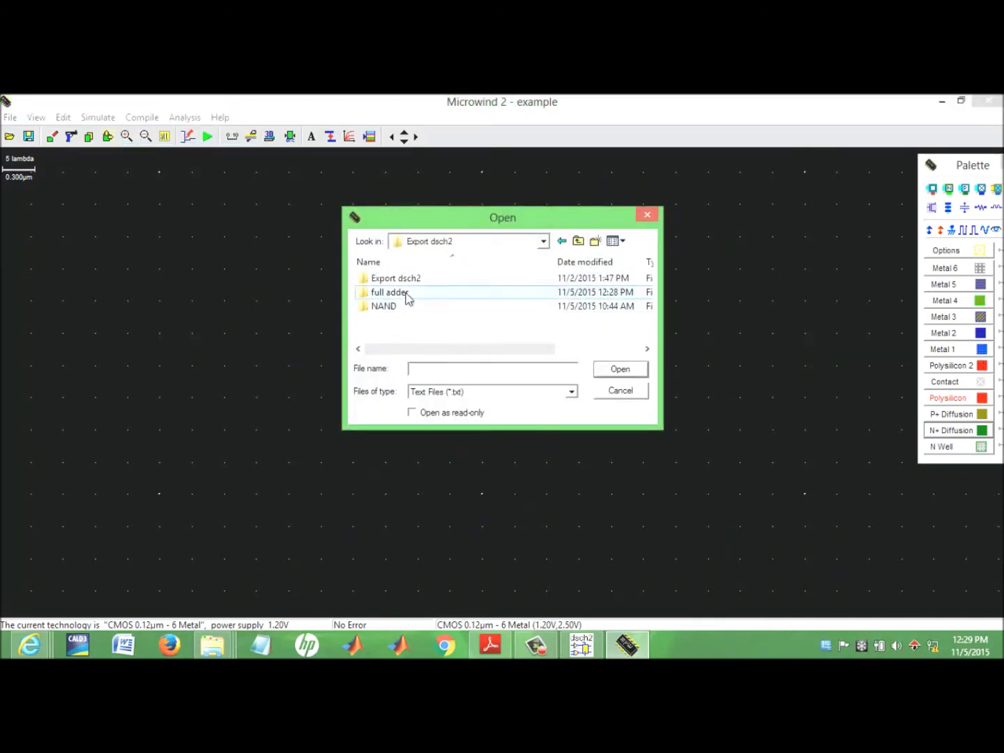
pyautogui.doubleClick(406, 294)
pyautogui.click(422, 280)
pyautogui.click(619, 369)
pyautogui.moveTo(466, 381); pyautogui.dragTo(427, 378)
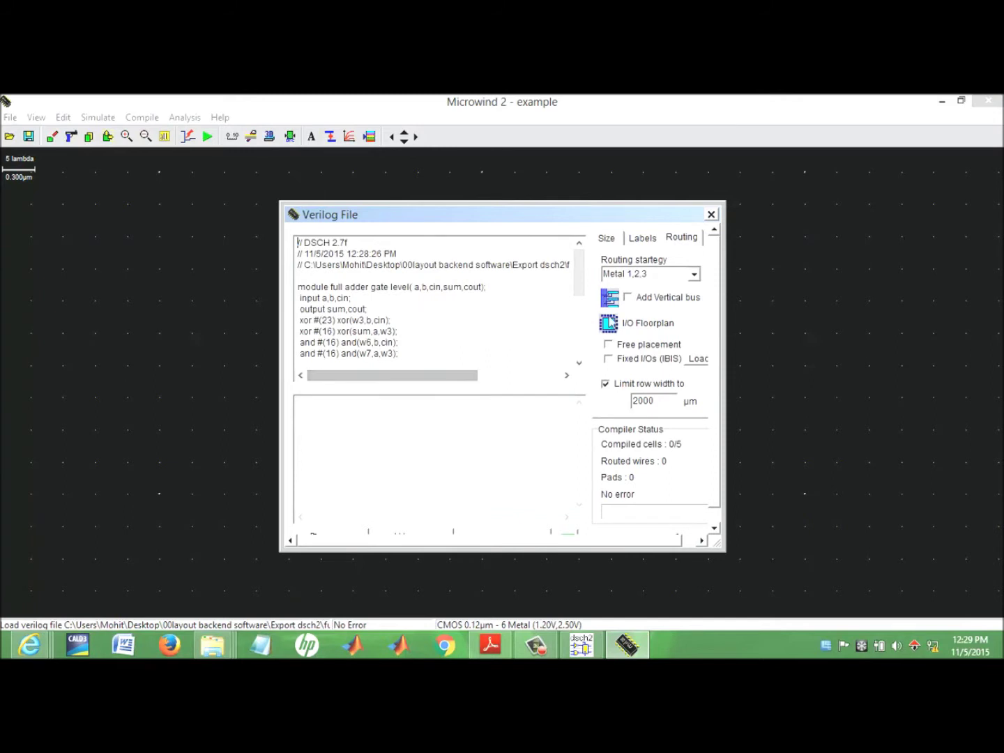
# Review the loaded Verilog code, compile it into a layout with Metal 1,2,3 routing, and return to the layout editor
pyautogui.moveTo(577, 279); pyautogui.dragTo(574, 338)
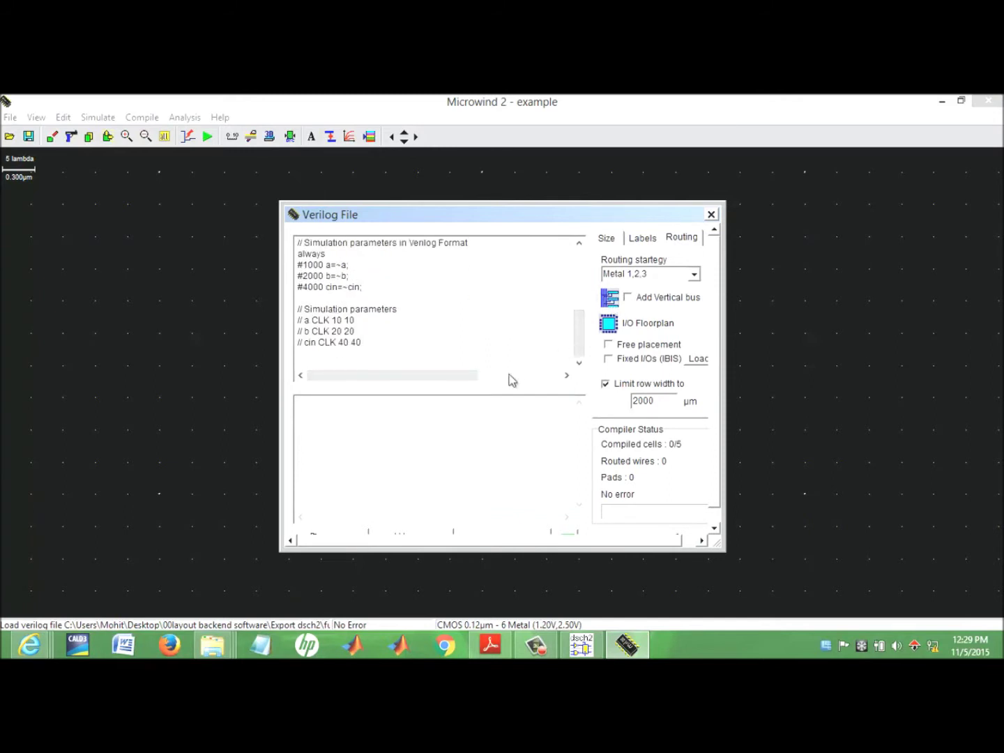
pyautogui.moveTo(590, 340); pyautogui.dragTo(589, 279)
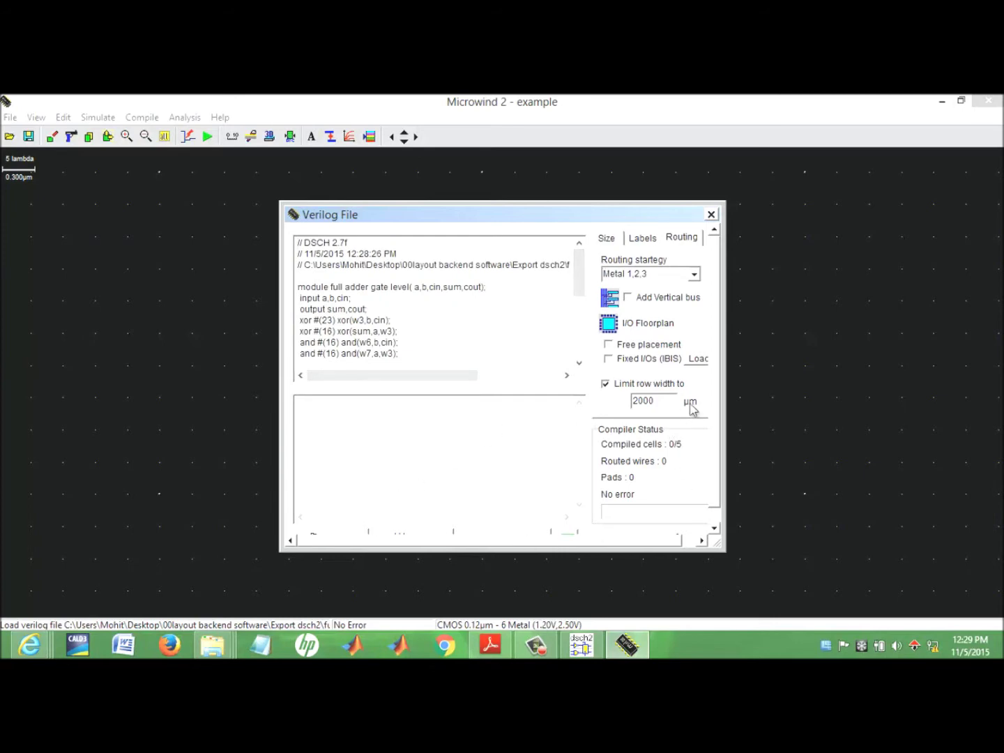
pyautogui.scroll(-1, 700, 462)
pyautogui.click(351, 527)
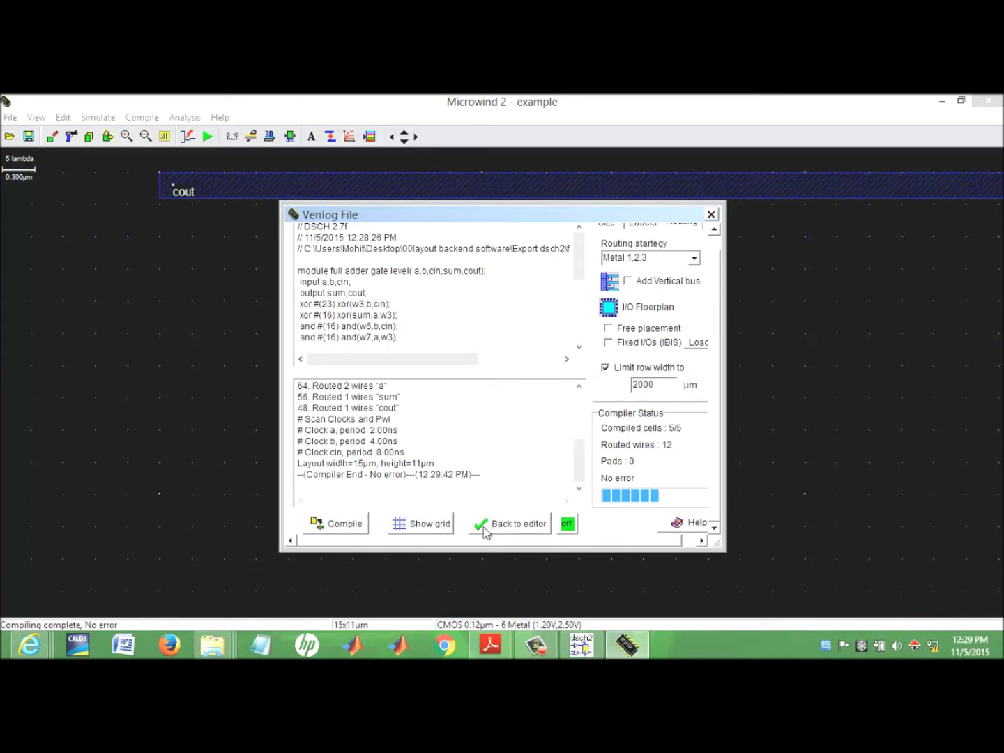
pyautogui.click(427, 530)
pyautogui.click(427, 527)
pyautogui.click(518, 524)
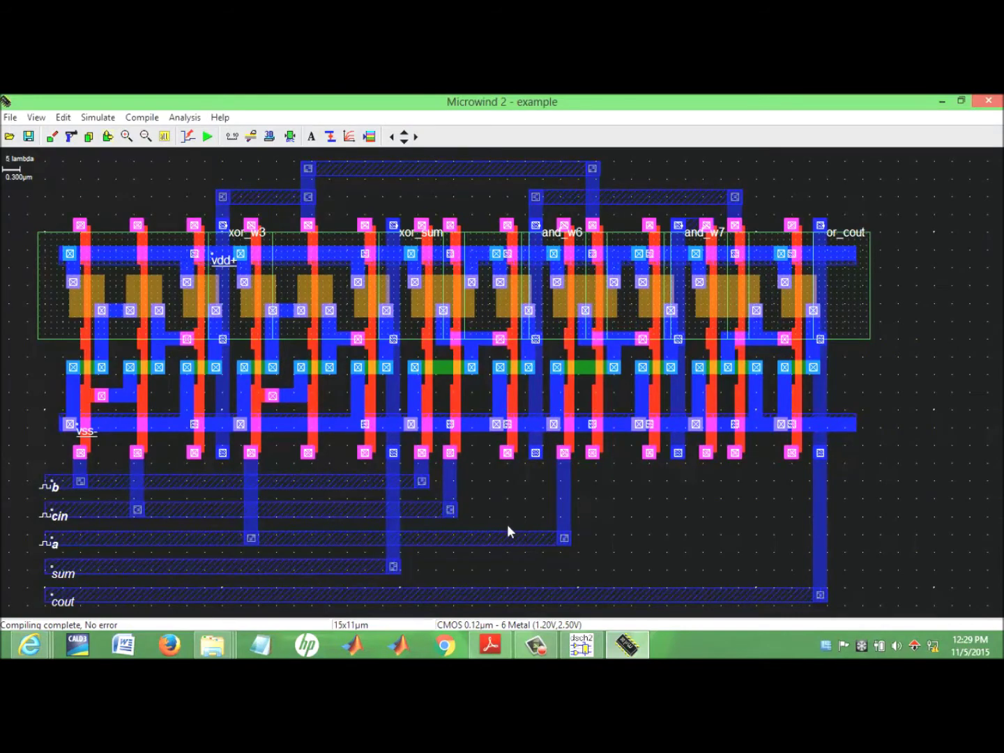
# Draw a Metal 1 box of about 12 x 5 lambda at the outer end of the sum line
pyautogui.click(369, 138)
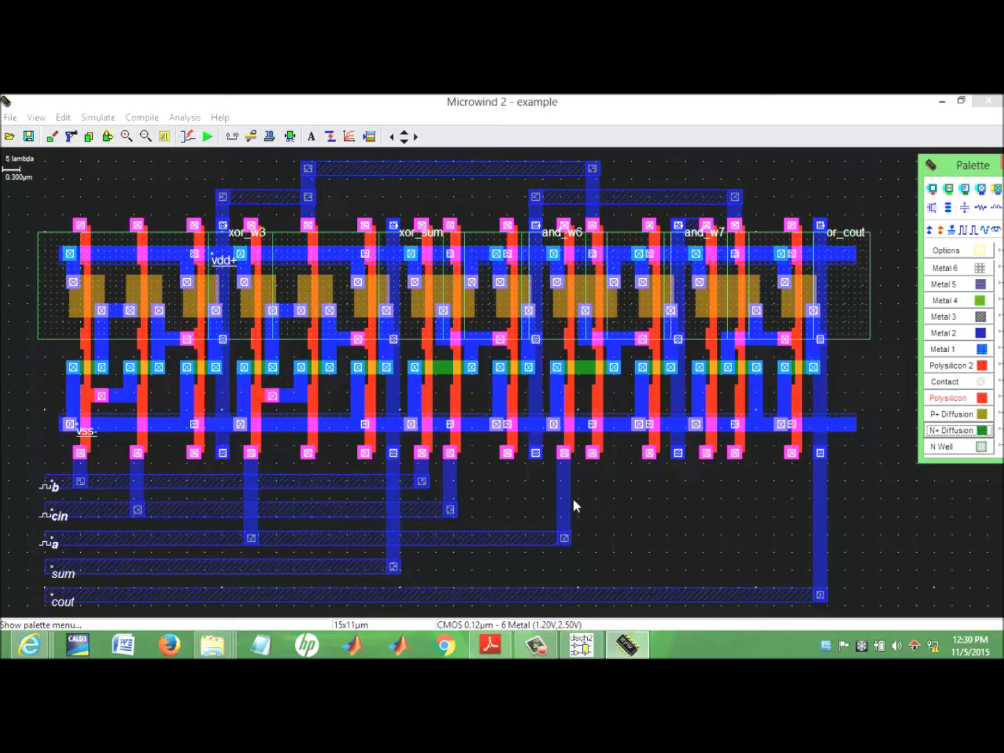
pyautogui.click(982, 349)
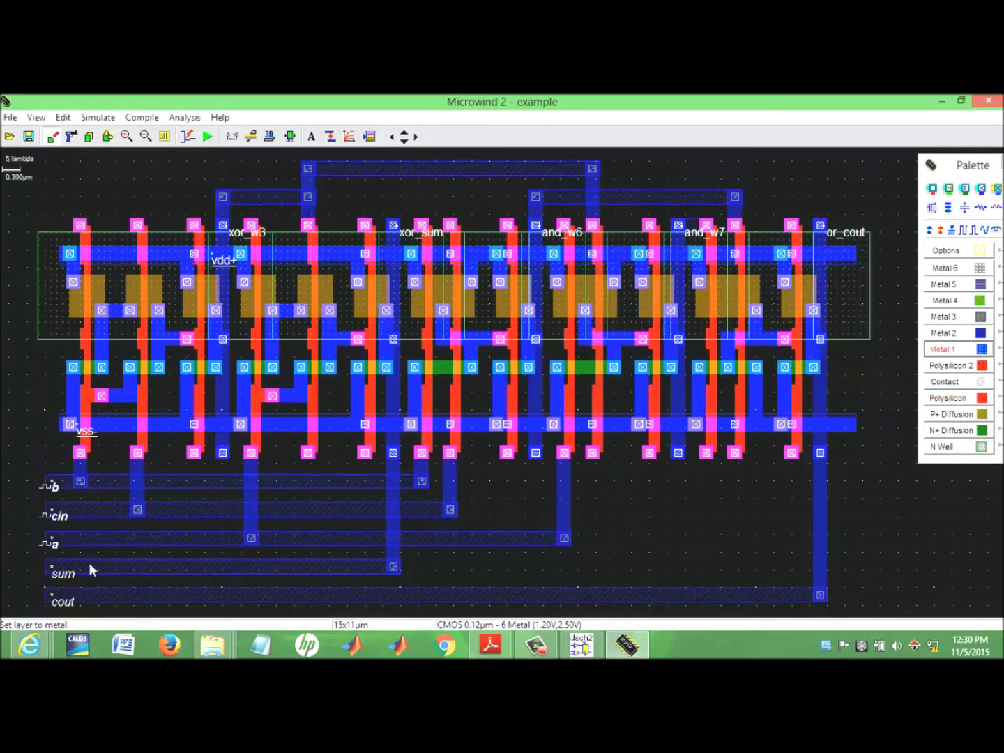
pyautogui.moveTo(3, 577); pyautogui.dragTo(46, 560)
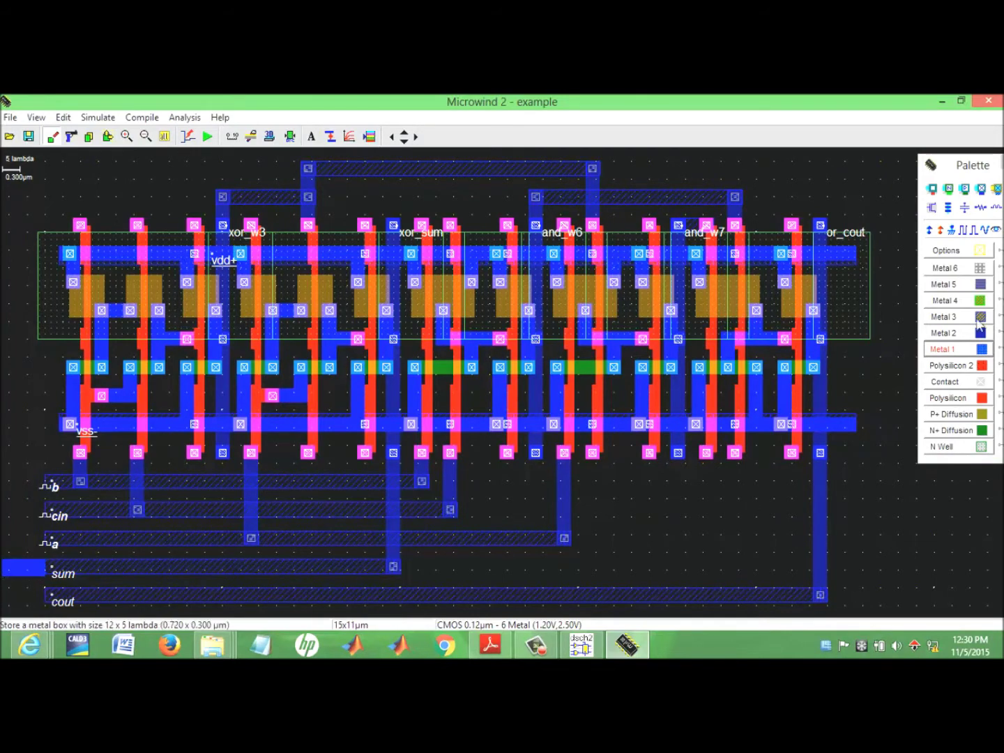
# Place a virtual 0.15 pF capacitor on the Metal 1 box beside the sum line
pyautogui.click(963, 209)
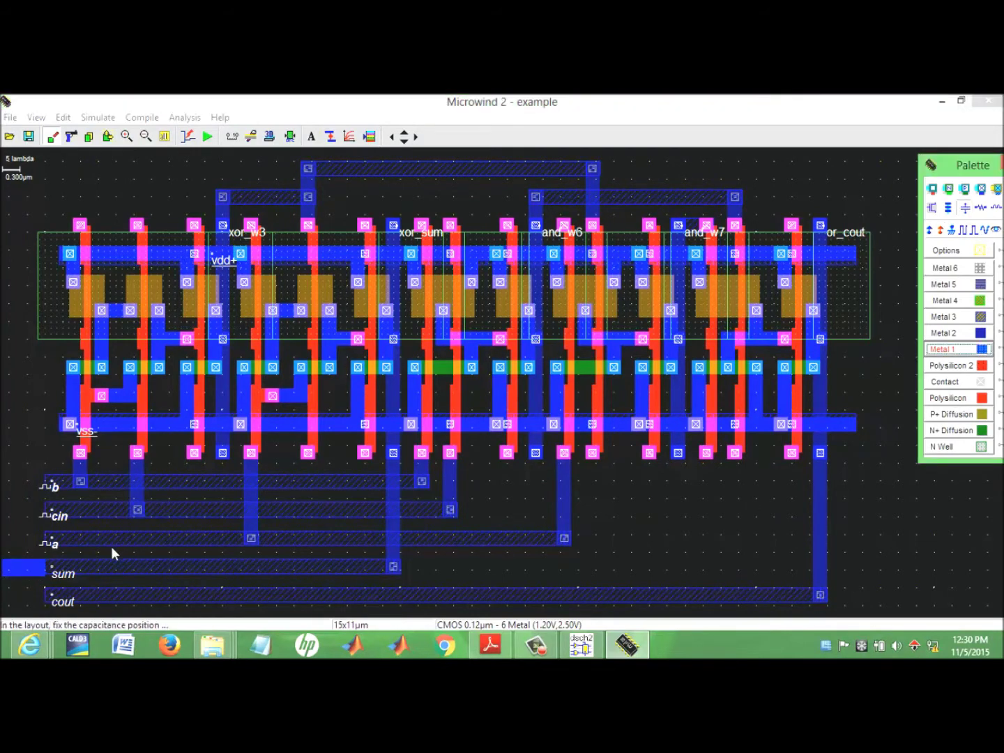
pyautogui.click(22, 570)
pyautogui.write('0.01')
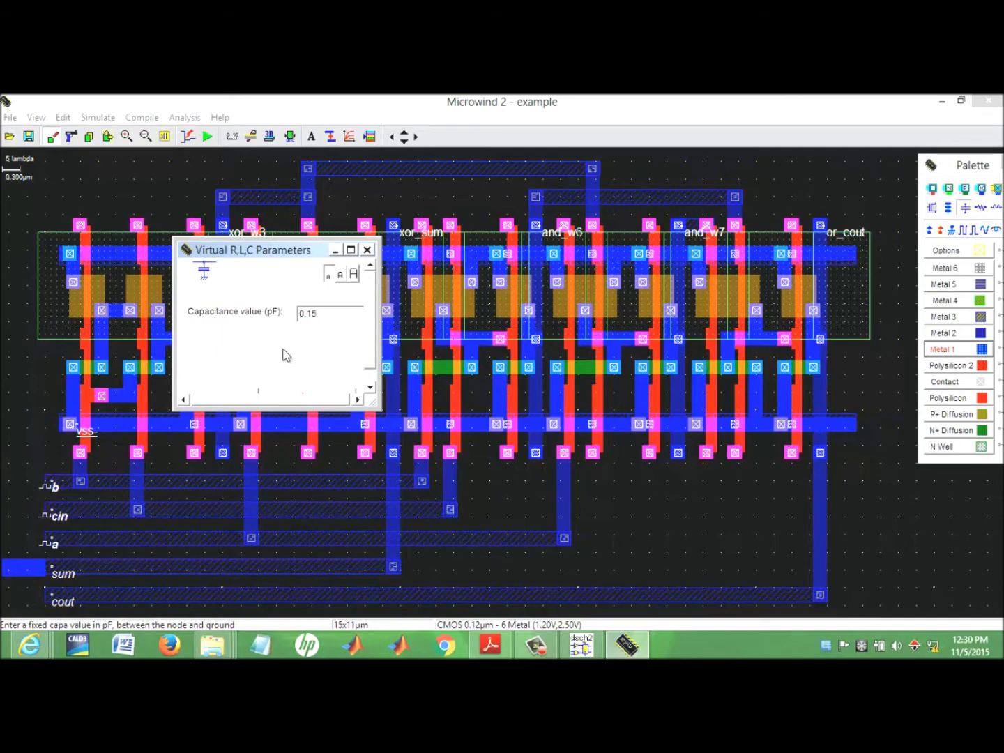
pyautogui.click(237, 397)
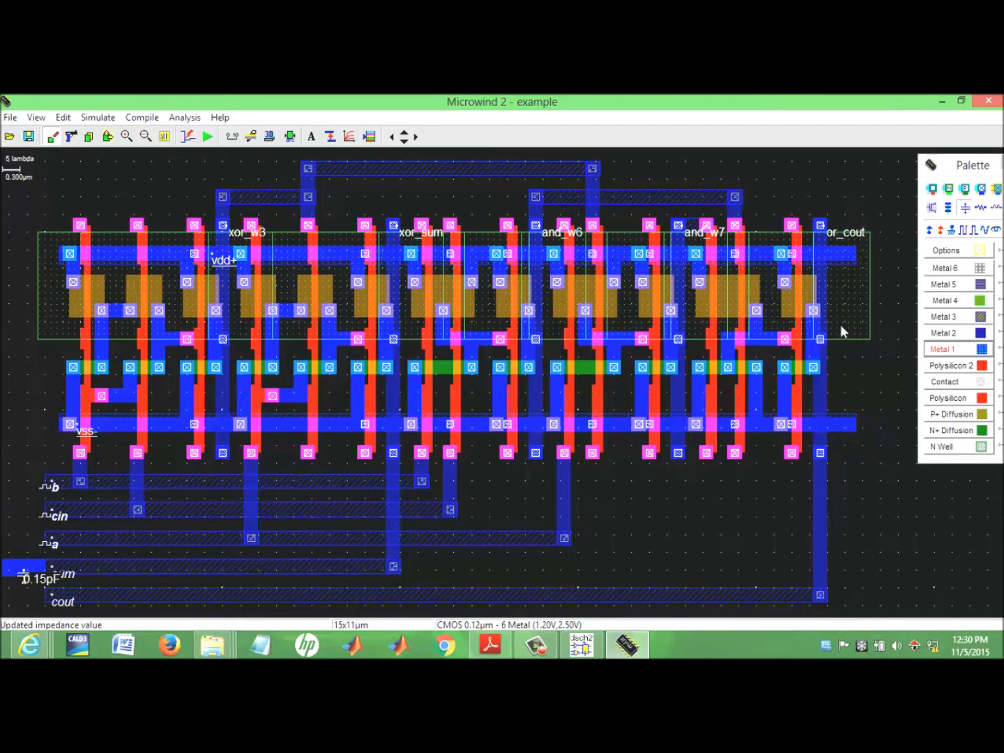
# Place a second virtual capacitor of 0.15 pF on the cout line
pyautogui.click(966, 209)
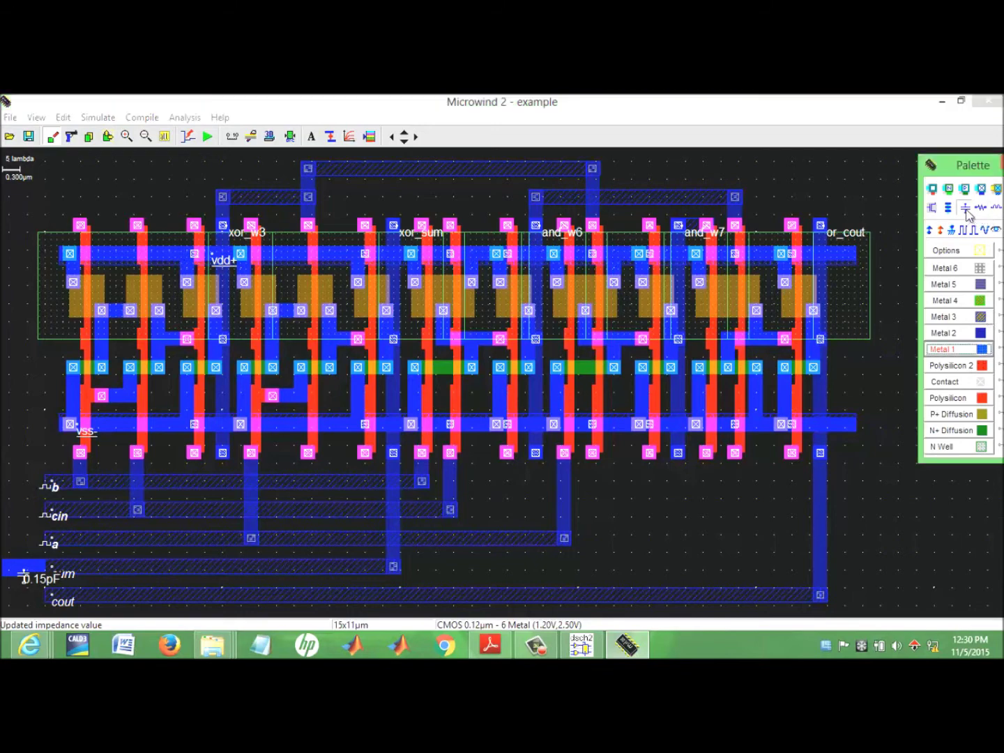
pyautogui.click(695, 600)
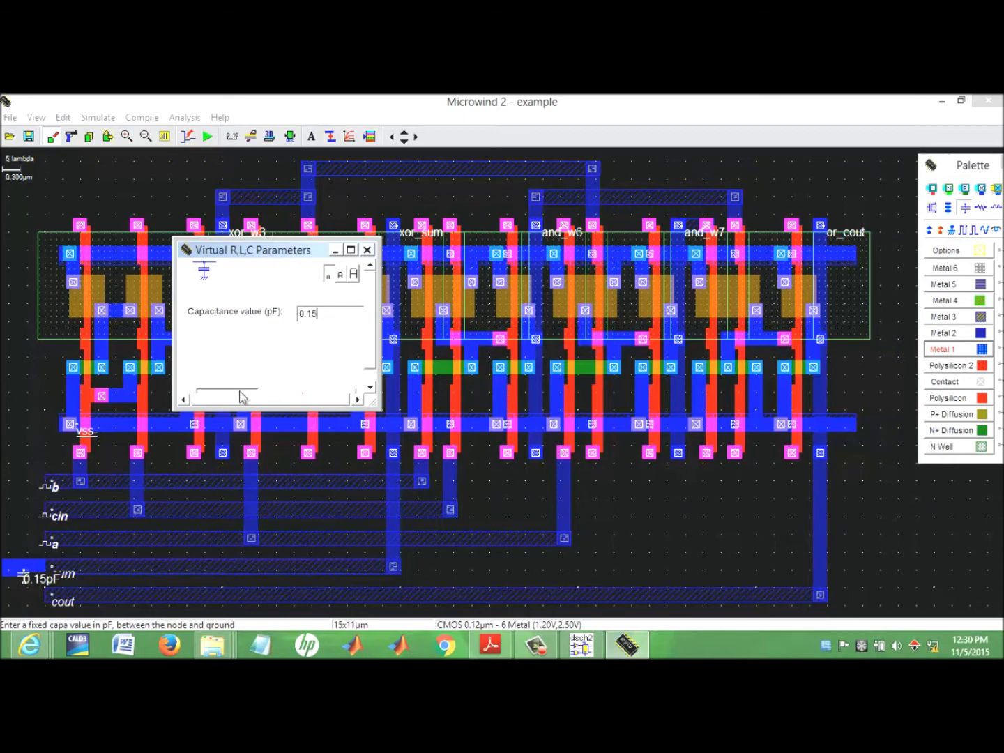
pyautogui.press('Return')
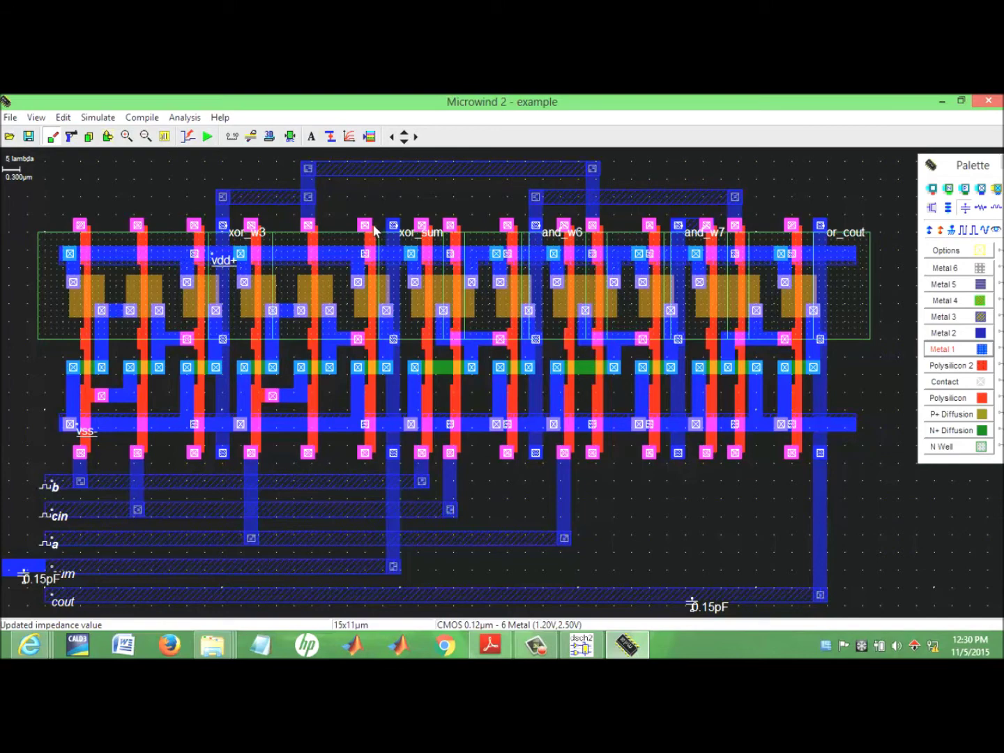
# Run the analog simulation of the layout and restart it with Min/Max and Frequency evaluation of or_cout enabled
pyautogui.click(207, 137)
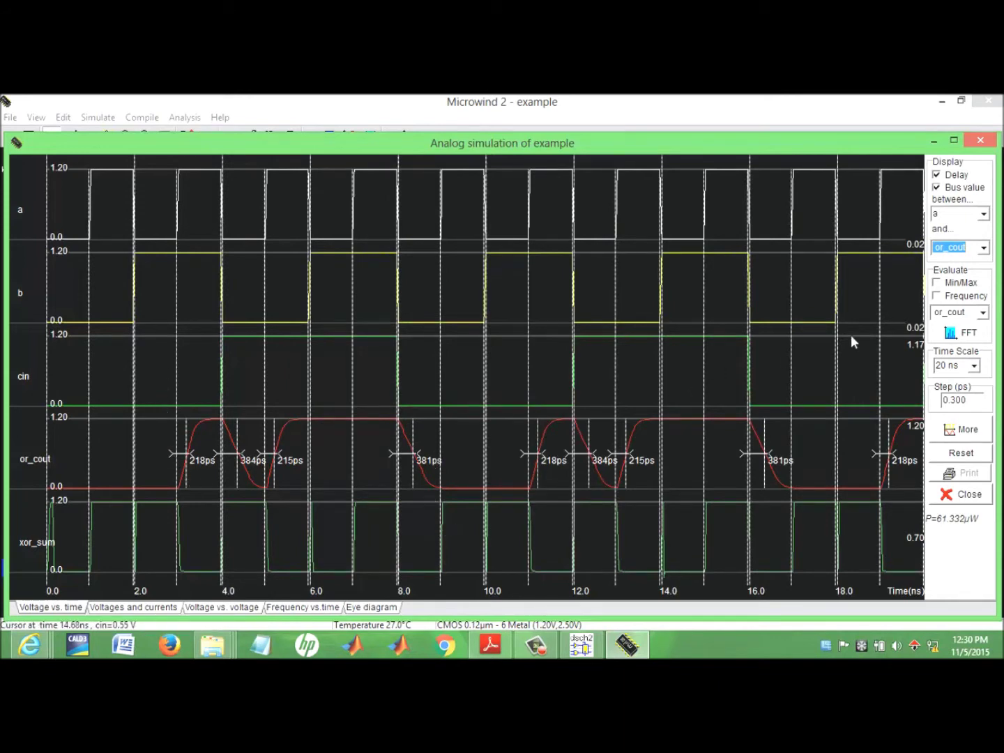
pyautogui.click(936, 283)
pyautogui.click(937, 296)
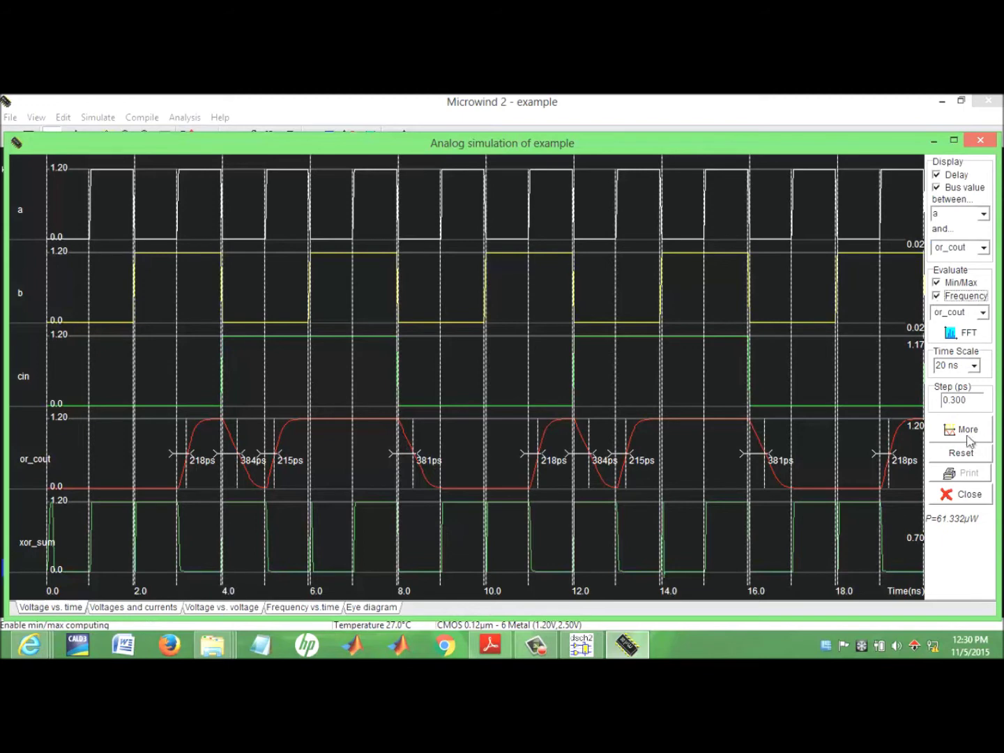
pyautogui.click(951, 455)
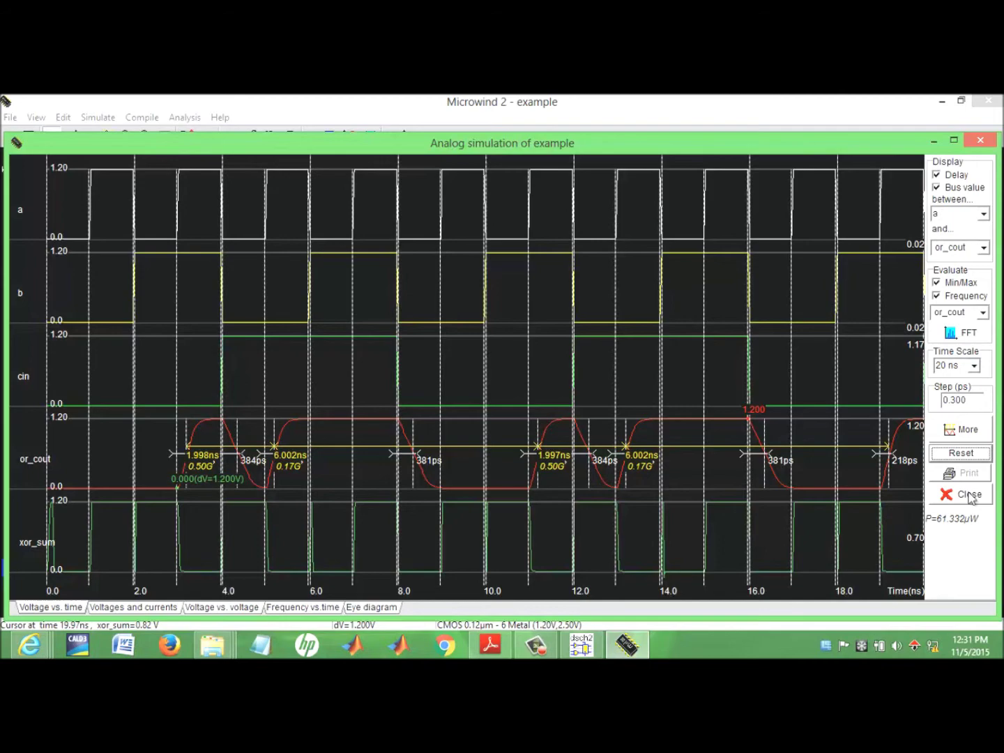
# Examine the Fast Fourier Transform of or_cout and its frequency table, continue the analog simulation, and close it
pyautogui.click(956, 333)
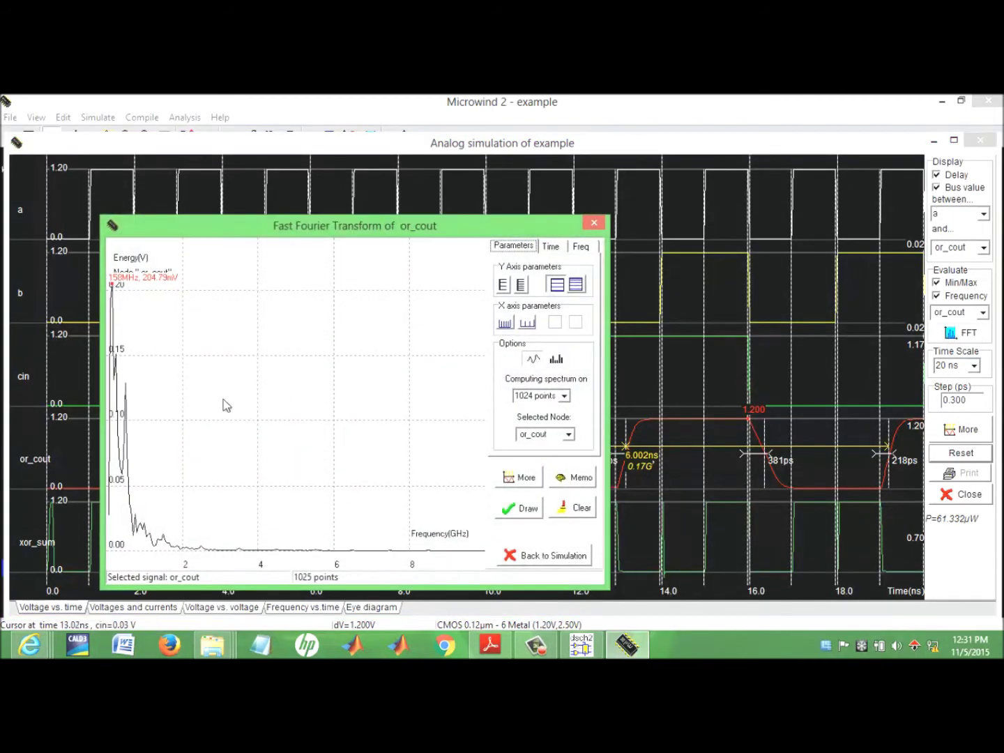
pyautogui.click(593, 245)
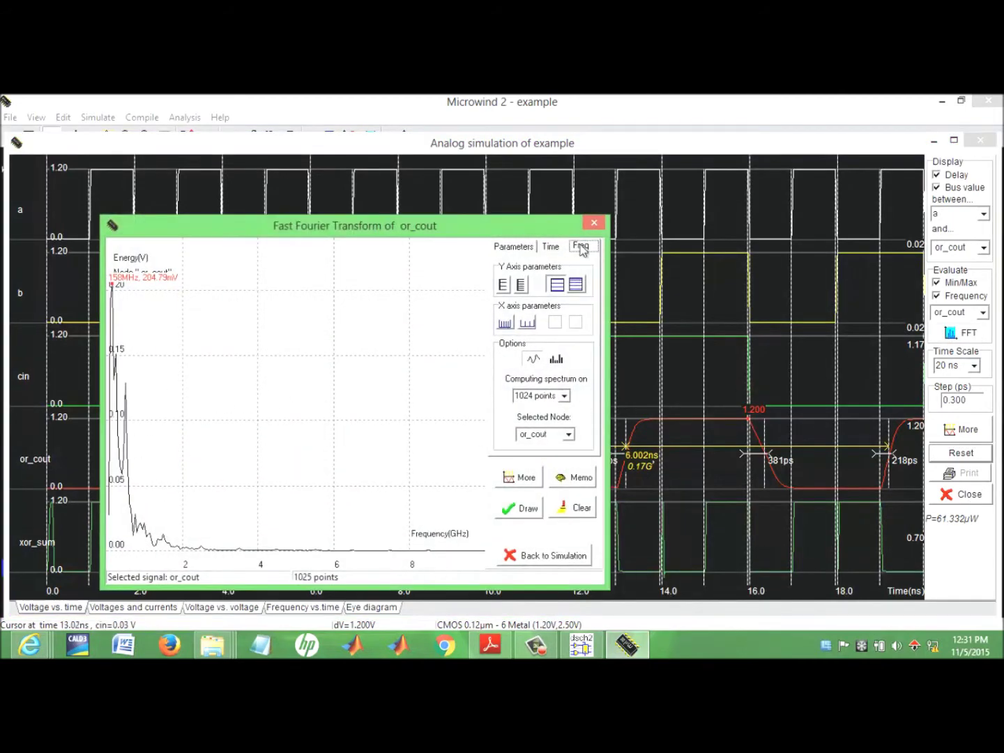
pyautogui.click(550, 247)
pyautogui.click(586, 253)
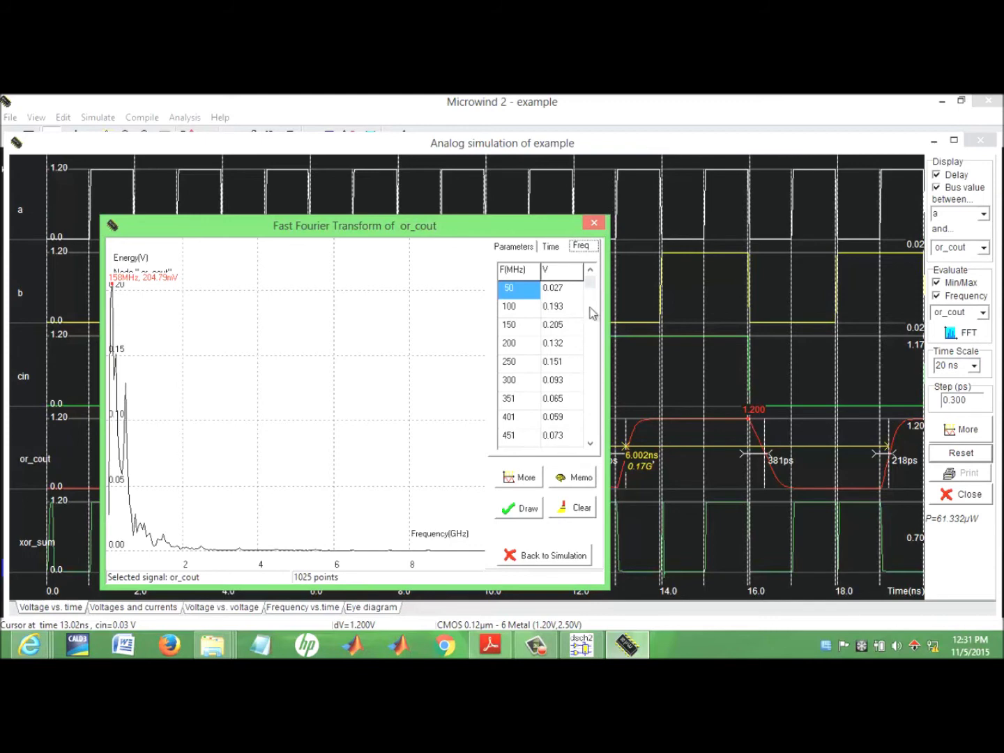
pyautogui.click(548, 555)
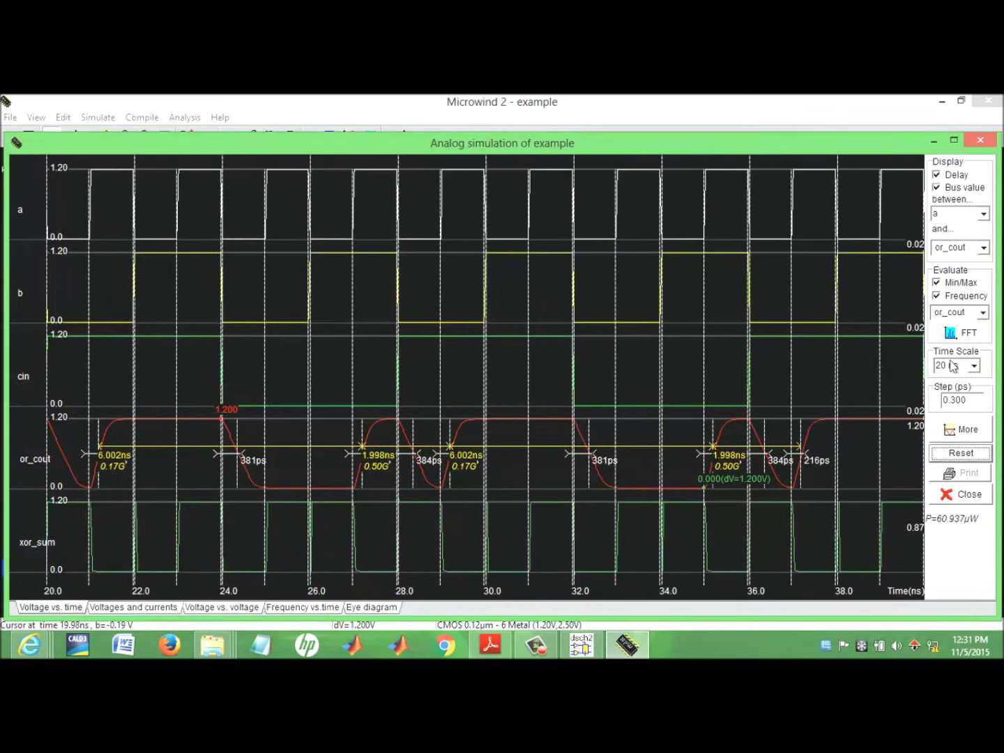
pyautogui.click(961, 433)
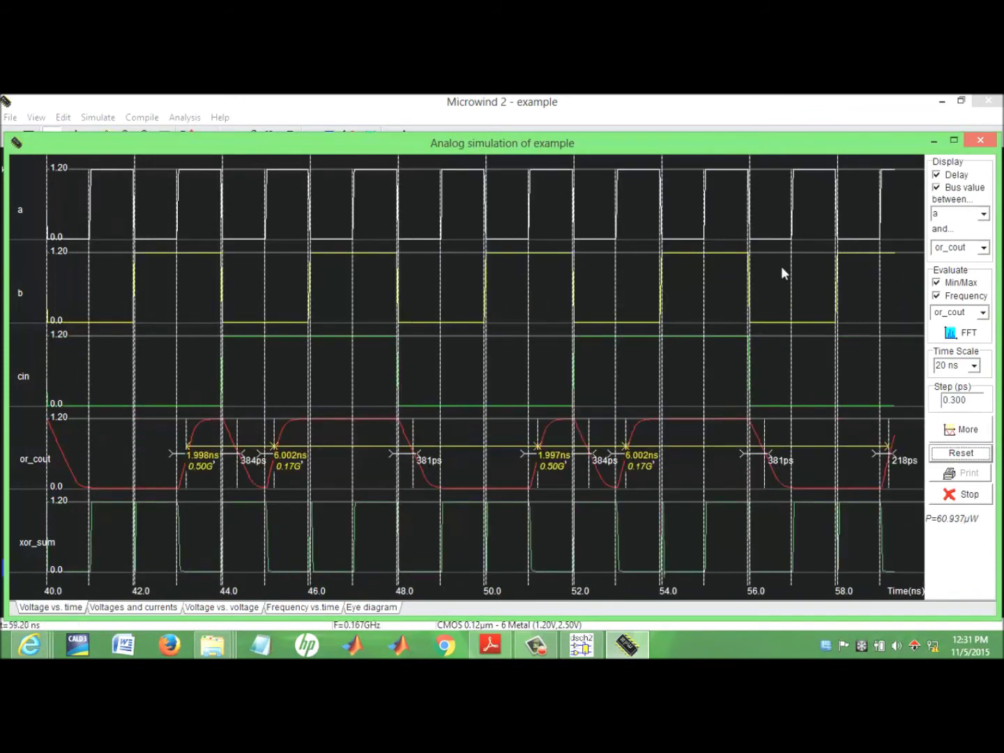
pyautogui.click(980, 140)
# Switch the foundry to the cmos06.rul rule file, simulate the layout with it, and close the waveforms
pyautogui.click(10, 117)
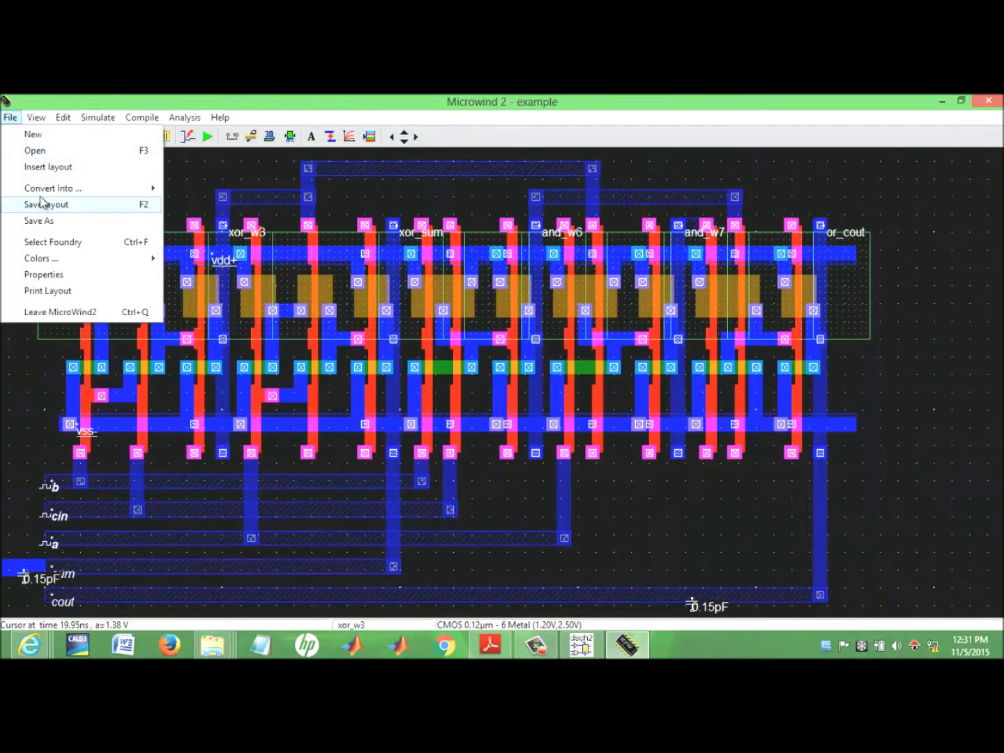
pyautogui.click(43, 241)
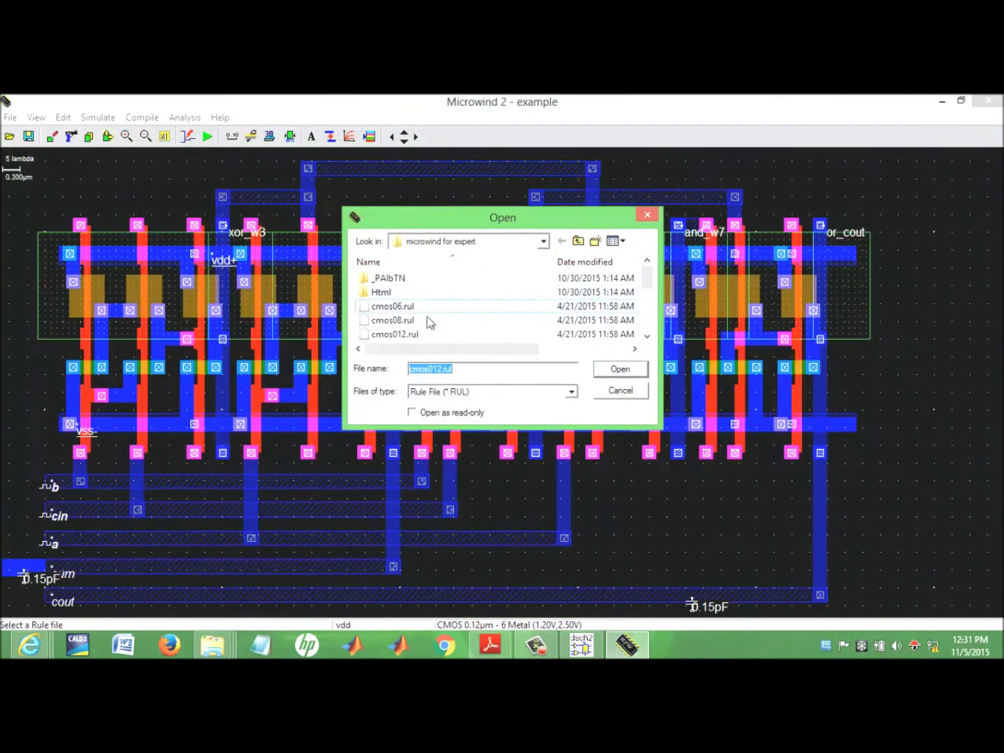
pyautogui.click(423, 308)
pyautogui.click(620, 370)
pyautogui.click(207, 135)
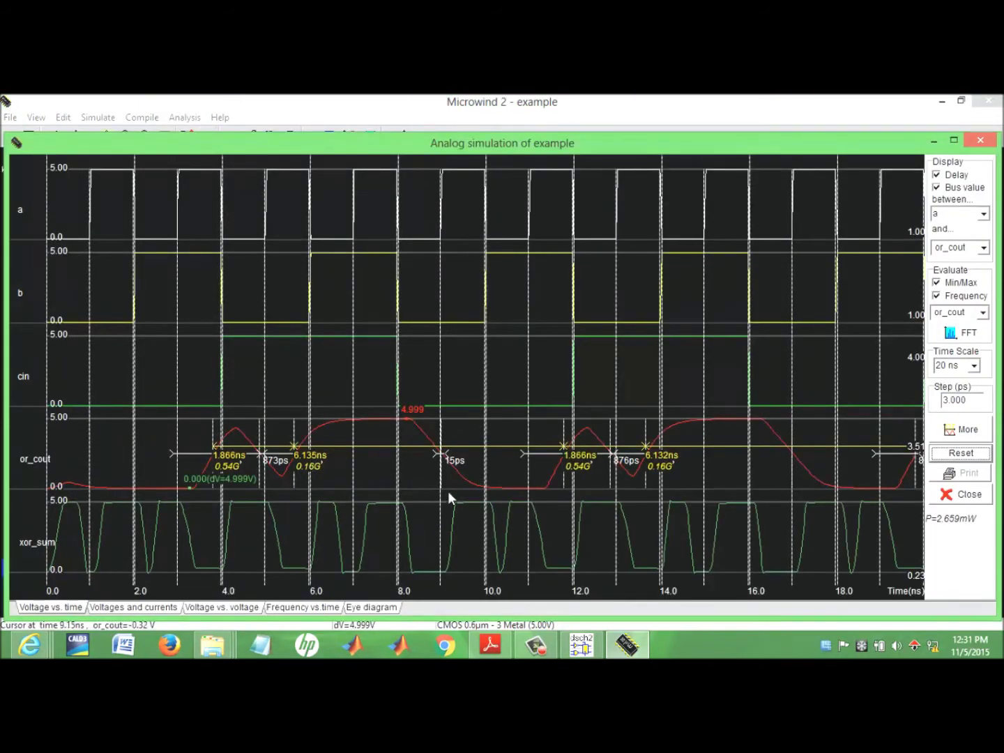
pyautogui.click(980, 141)
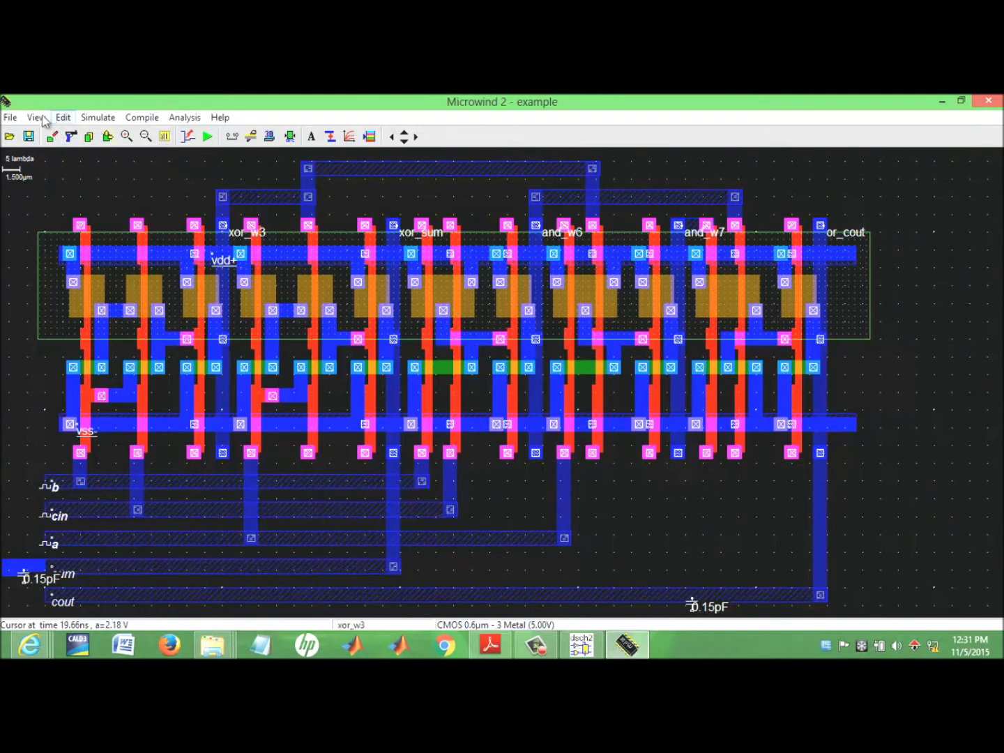
# Examine the layout's general properties, including technology, layout size and device counts, and close them
pyautogui.click(10, 116)
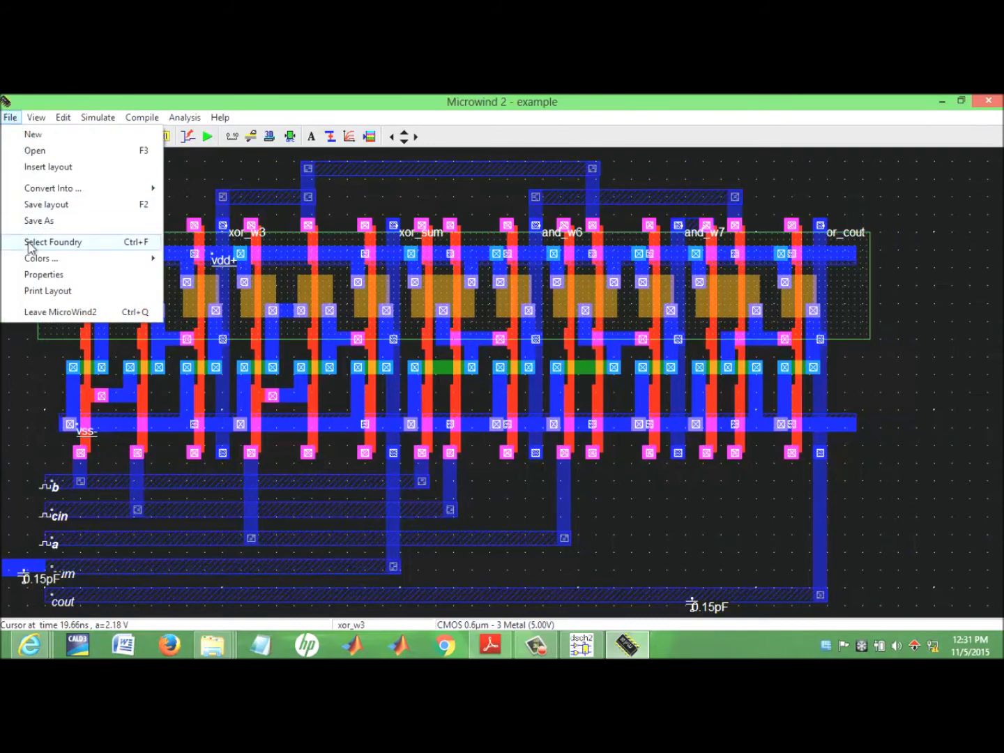
pyautogui.click(39, 274)
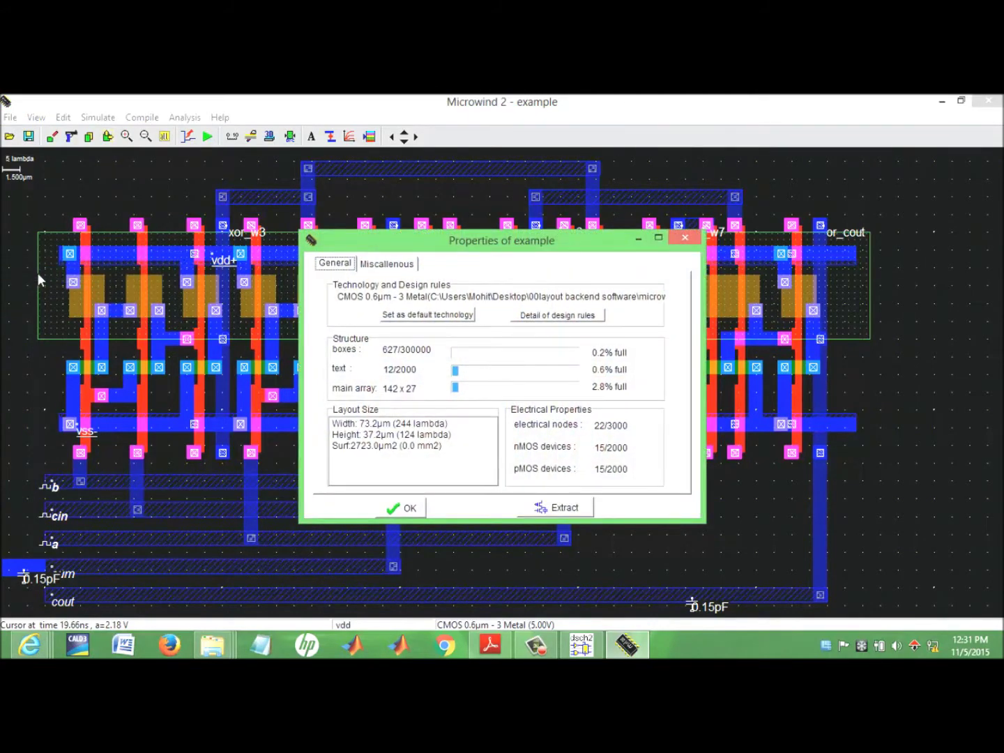
pyautogui.click(687, 238)
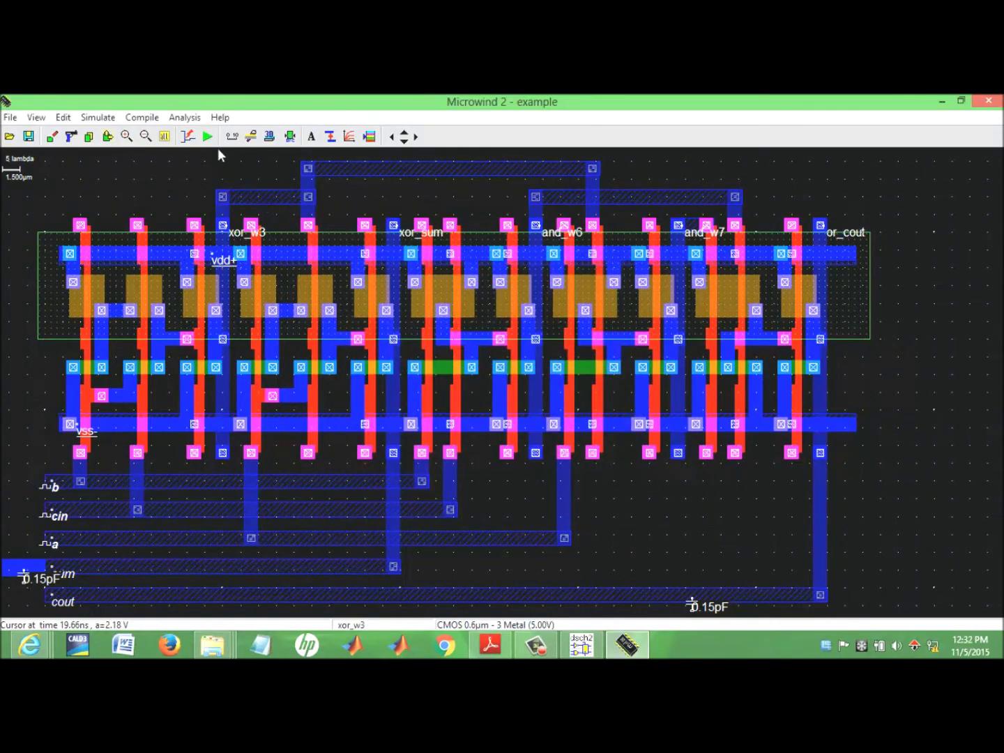
# View the resonant frequency analysis with its inductor and capacitor values and close it
pyautogui.click(184, 117)
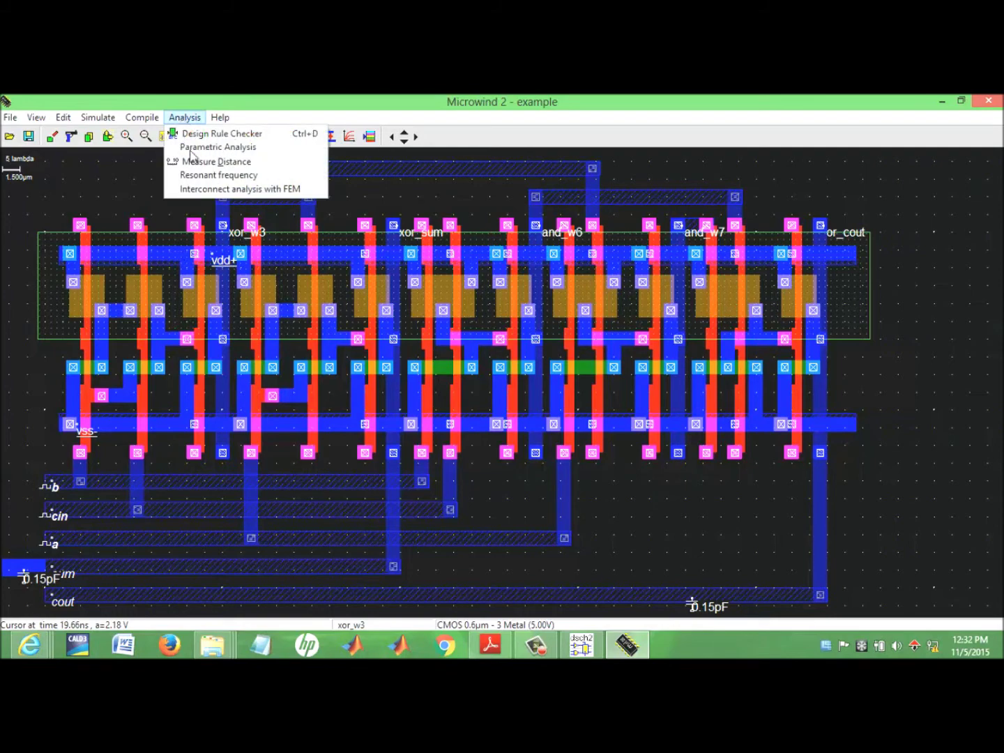
pyautogui.click(200, 180)
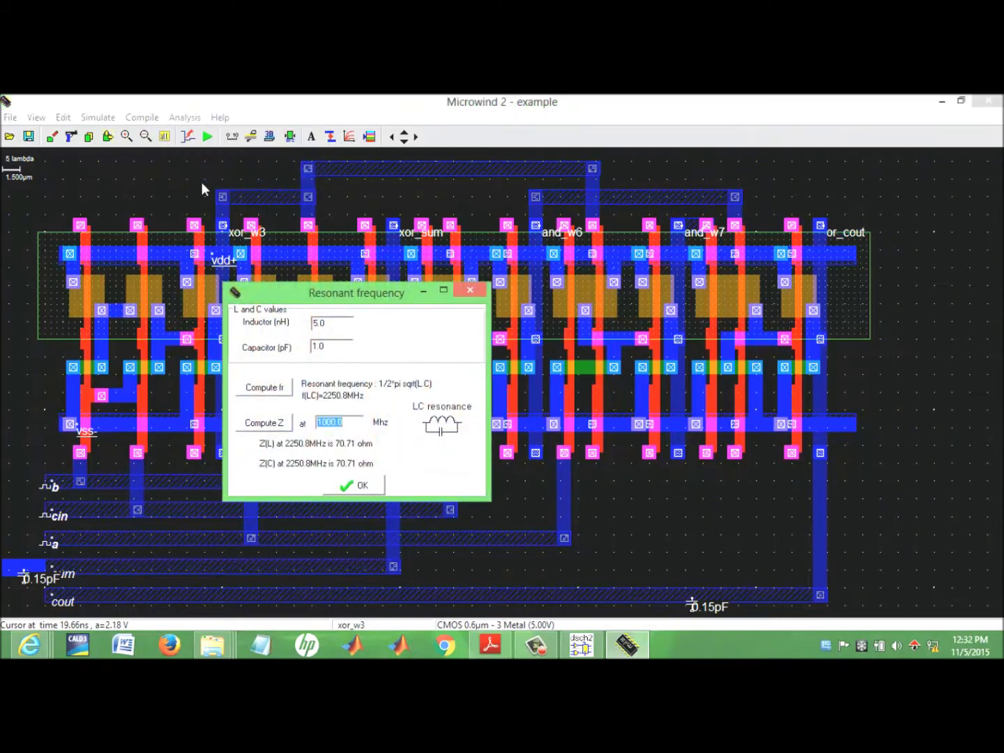
pyautogui.click(470, 290)
# Simulate the layout with crosstalk enabled and close the waveform window
pyautogui.click(142, 117)
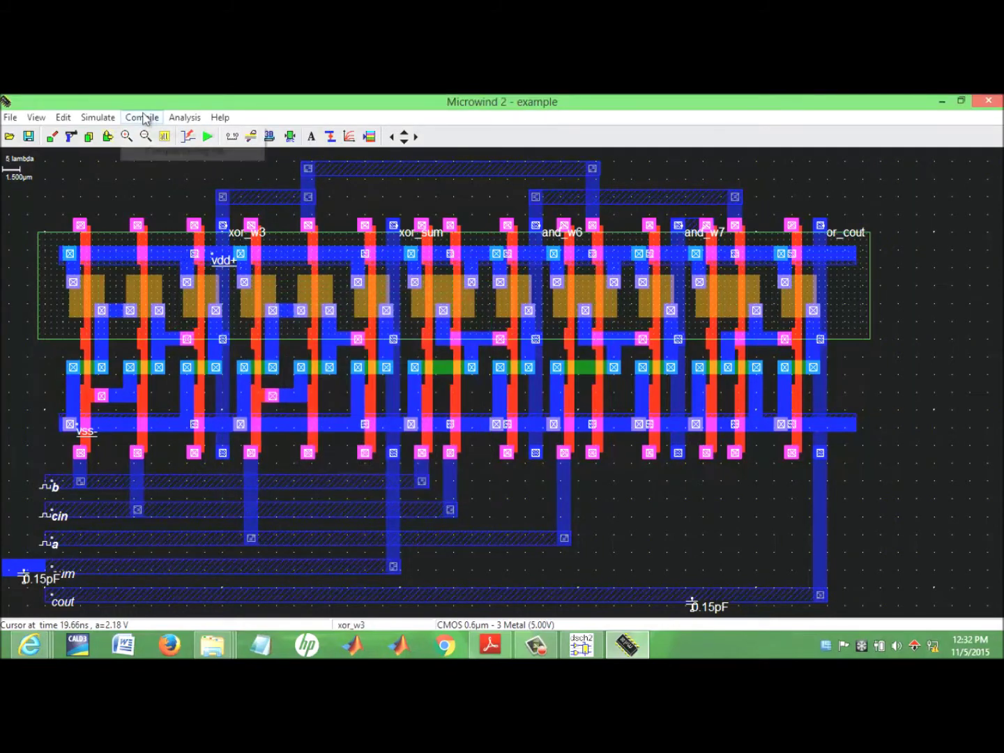
pyautogui.moveTo(101, 117)
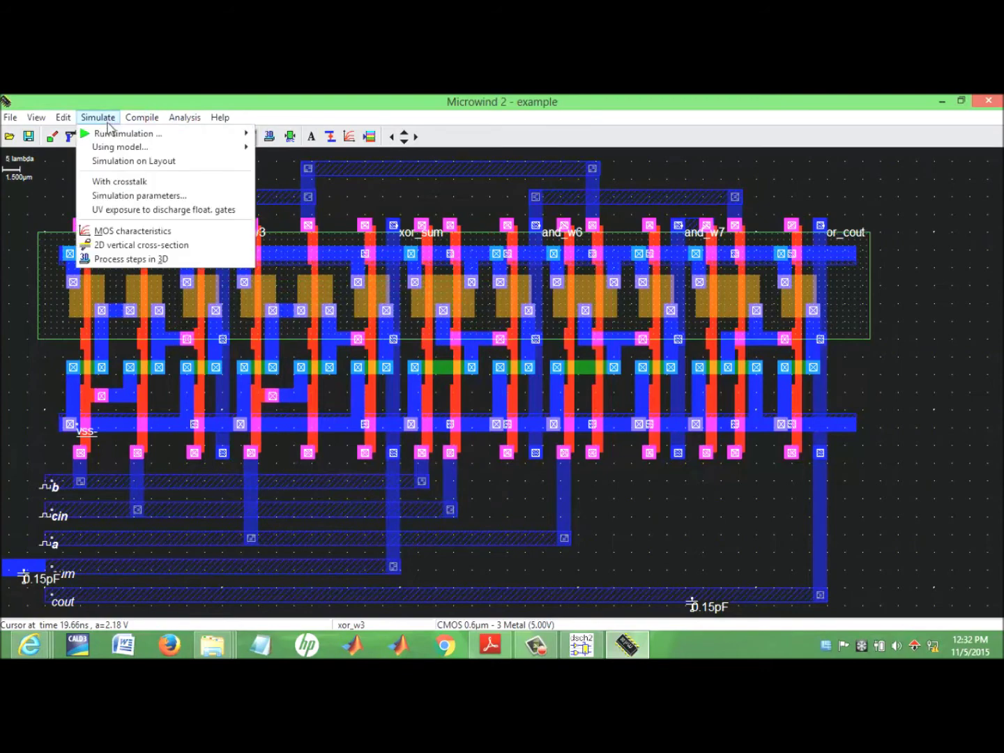
pyautogui.click(127, 183)
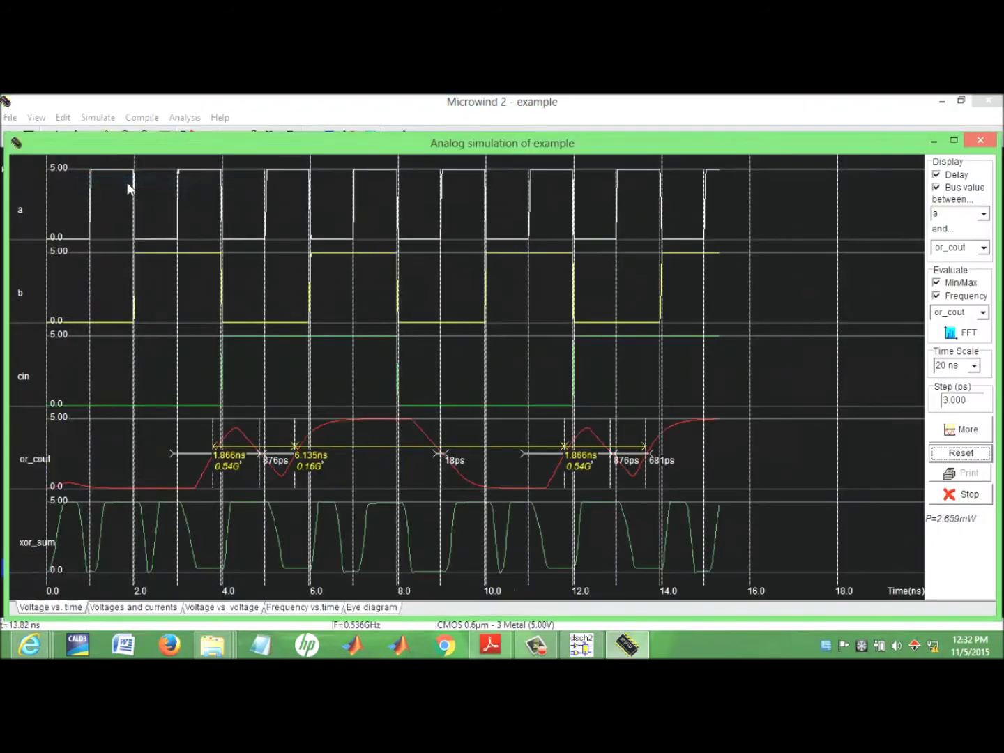
pyautogui.click(980, 141)
# Simulate the layout using the BSim4 (advanced) model
pyautogui.click(97, 117)
pyautogui.moveTo(122, 148)
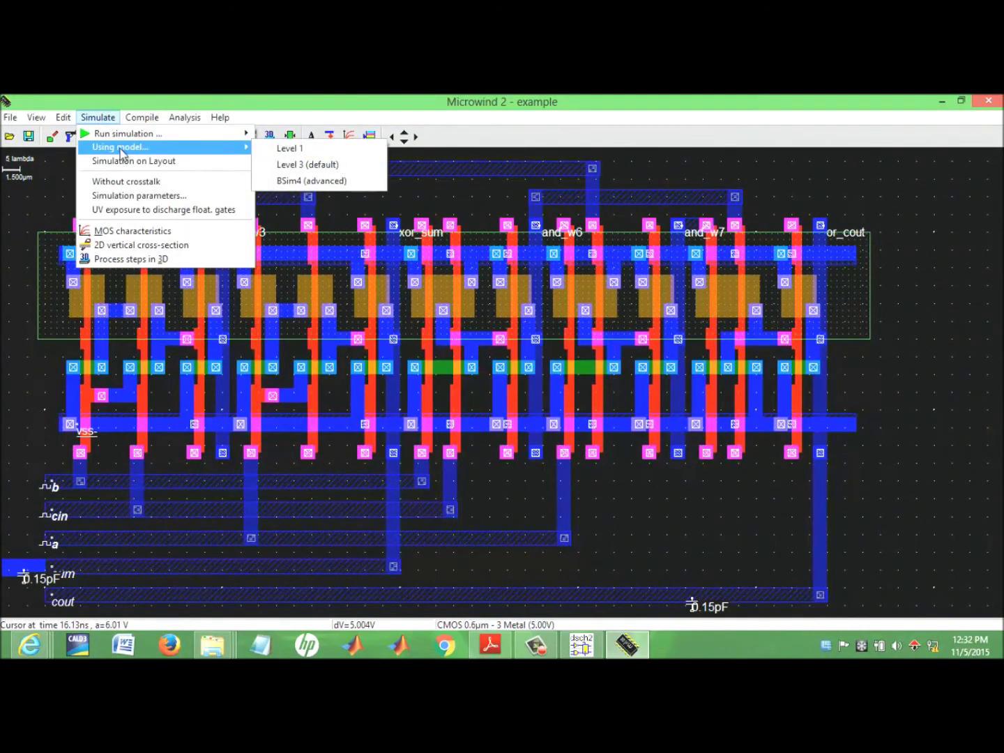
pyautogui.click(292, 179)
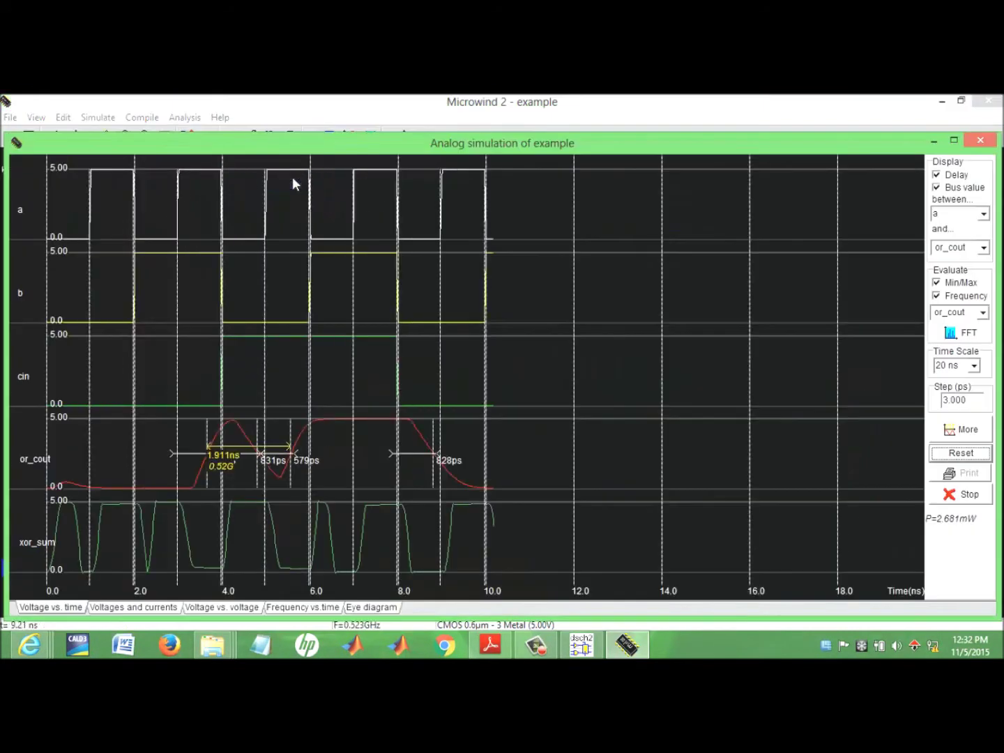
# Close the waveform window, then review the MOS model and simulation parameters and close them
pyautogui.click(980, 141)
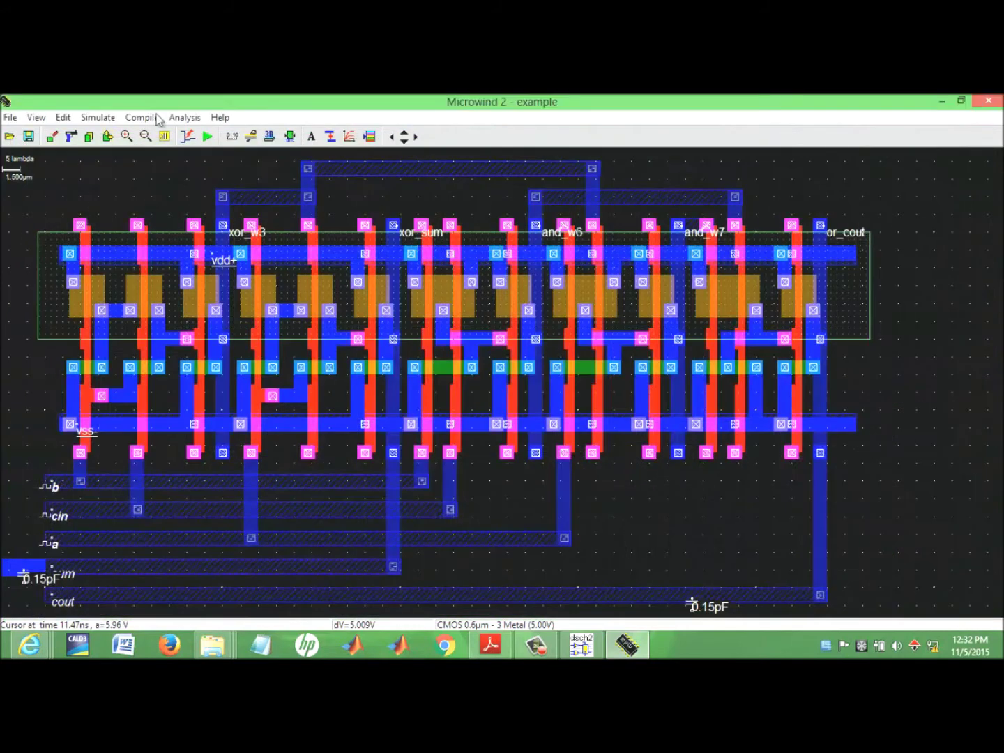
pyautogui.click(91, 116)
pyautogui.click(108, 195)
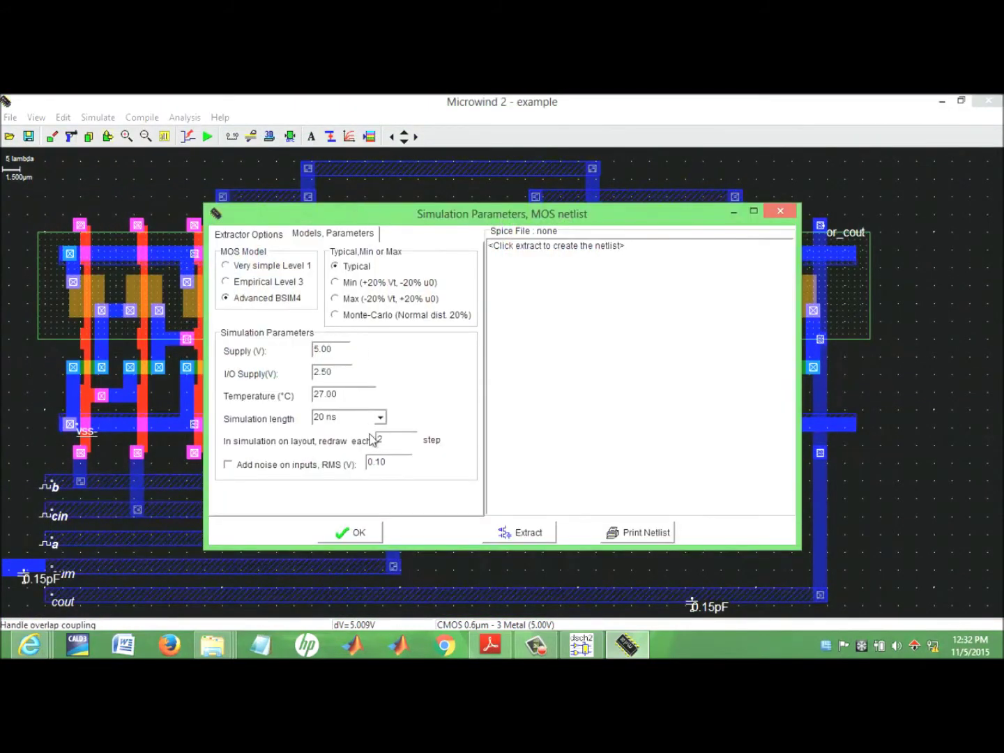
pyautogui.click(781, 212)
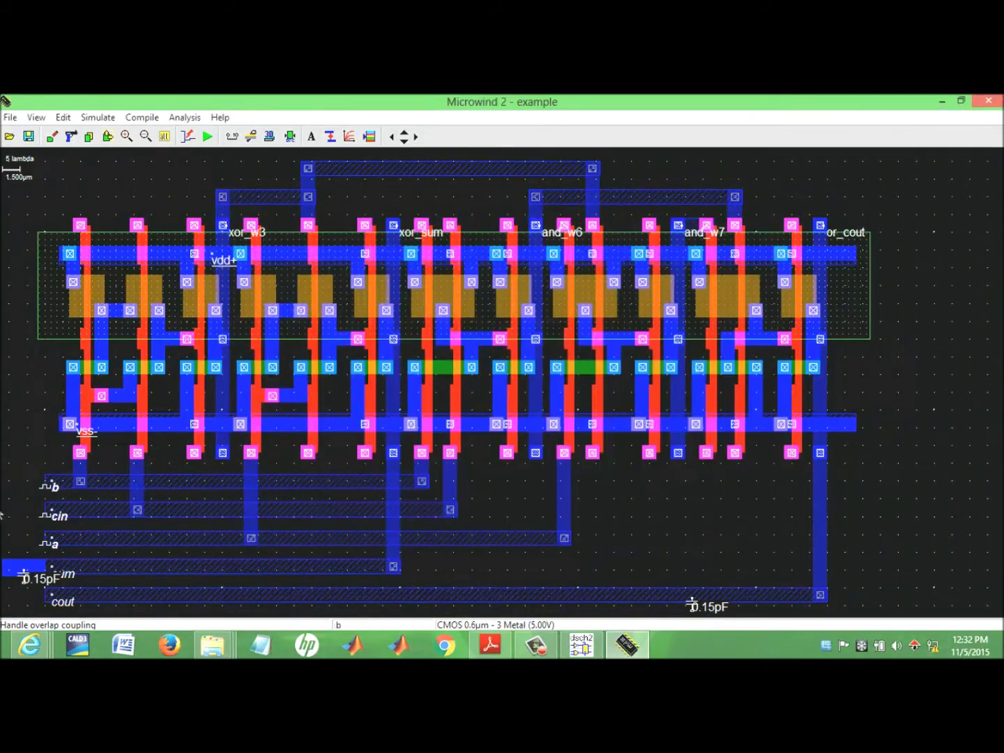
# Examine the clock, pulse, variable and DC supply settings of input a and close them without assigning anything
pyautogui.click(50, 544)
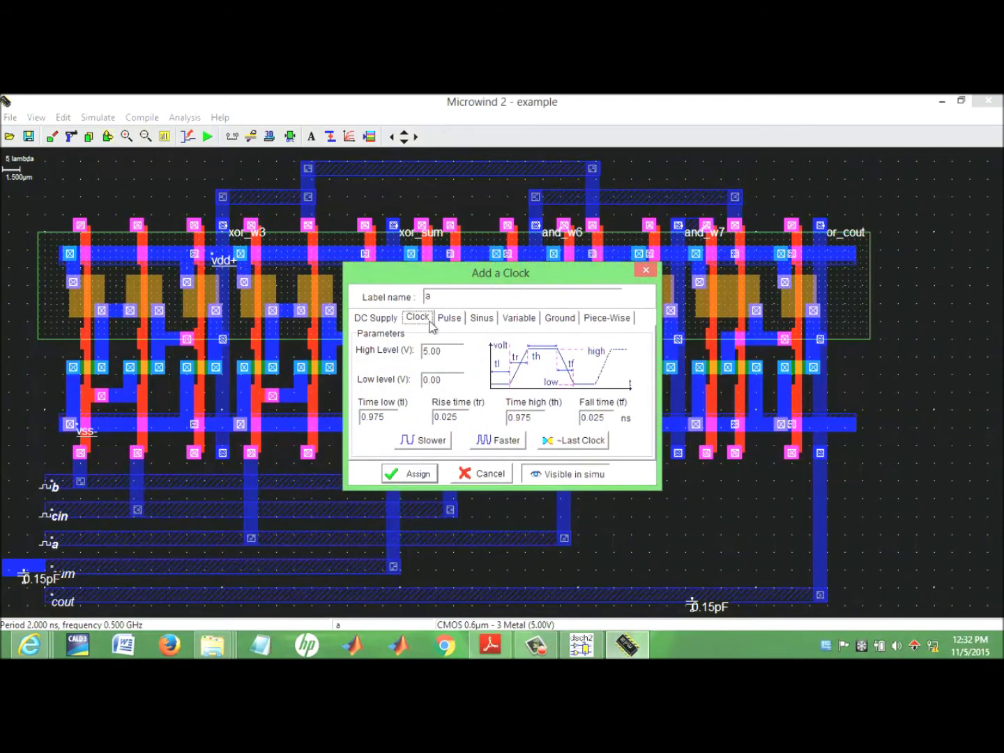
pyautogui.click(446, 317)
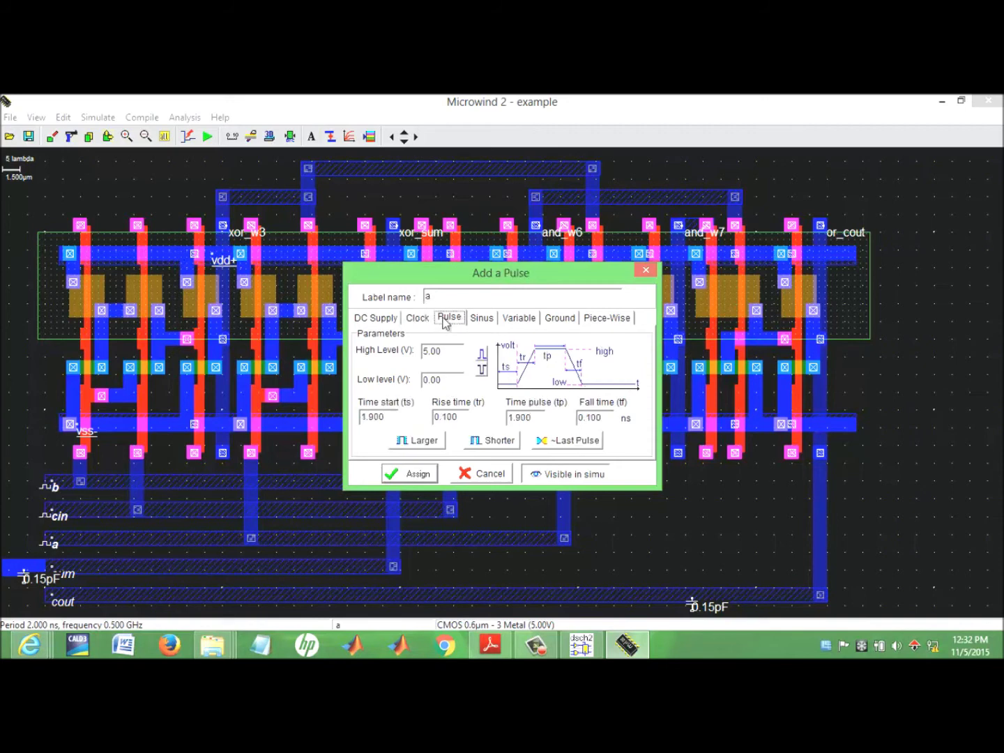
pyautogui.click(520, 319)
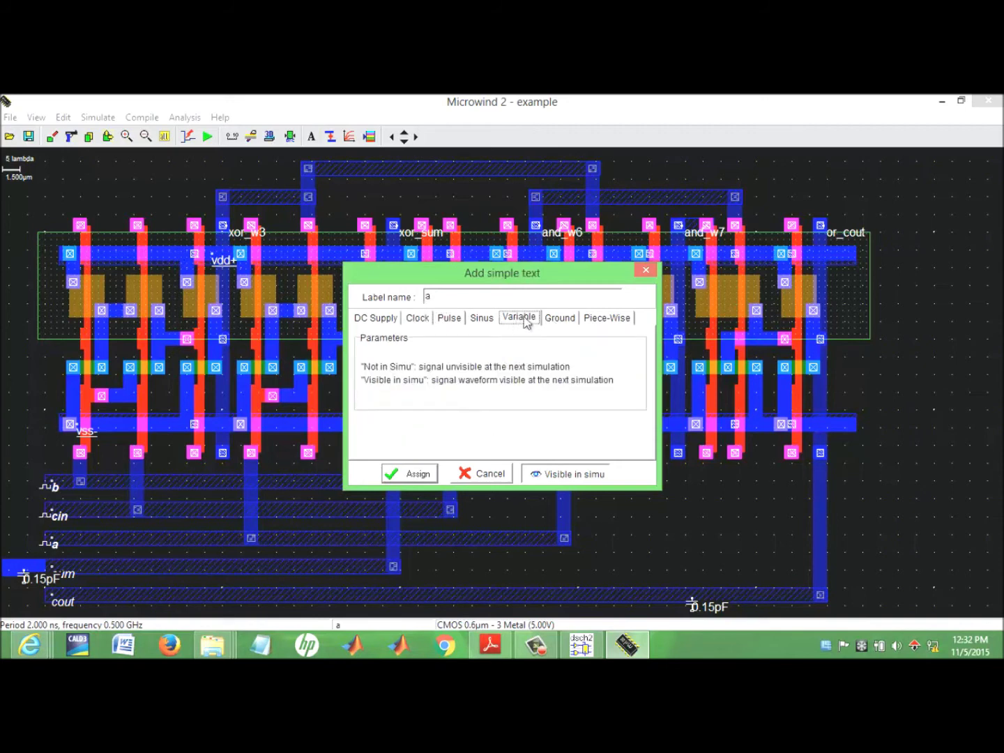
pyautogui.click(378, 319)
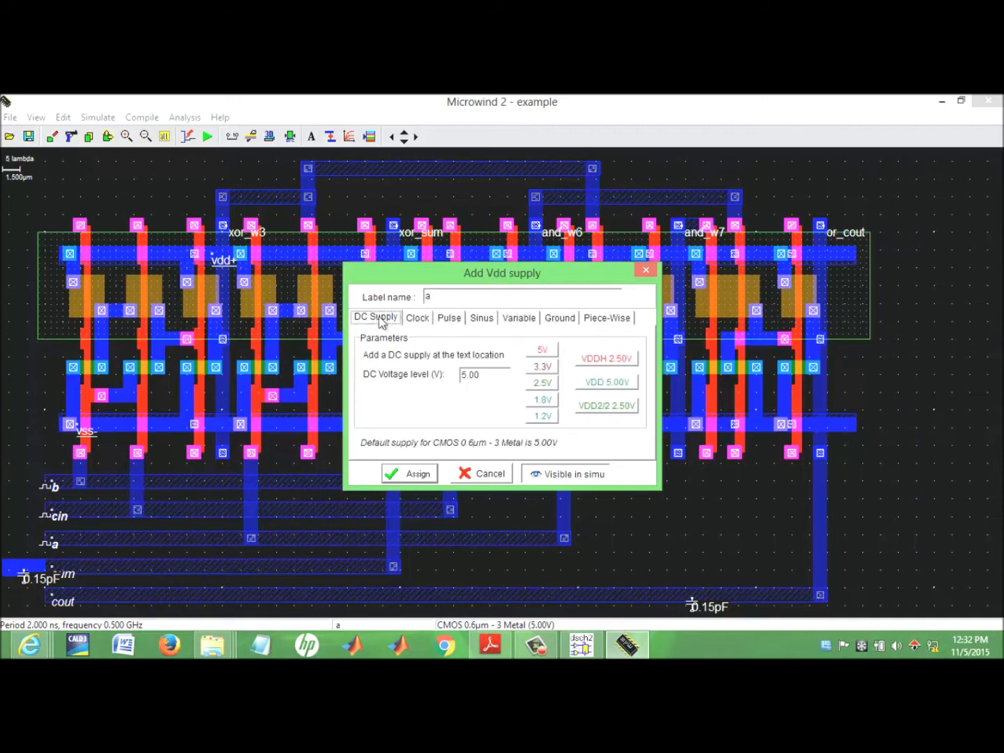
pyautogui.click(644, 273)
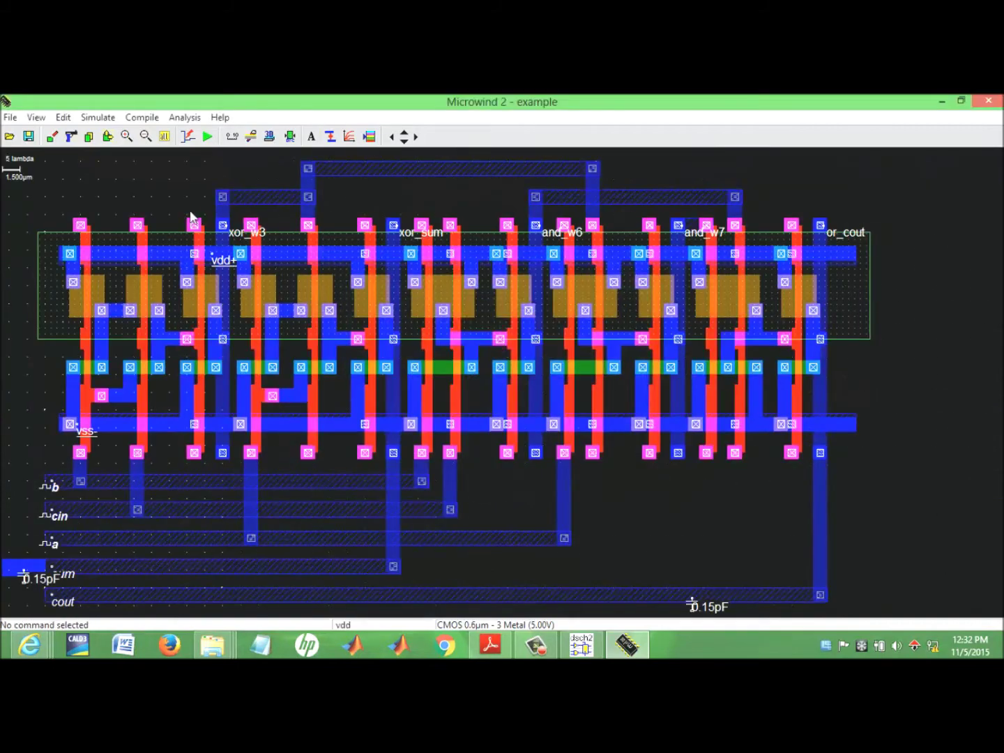
# Run the simulation directly on the layout with the MOS characteristics displayed
pyautogui.click(147, 122)
pyautogui.moveTo(186, 123)
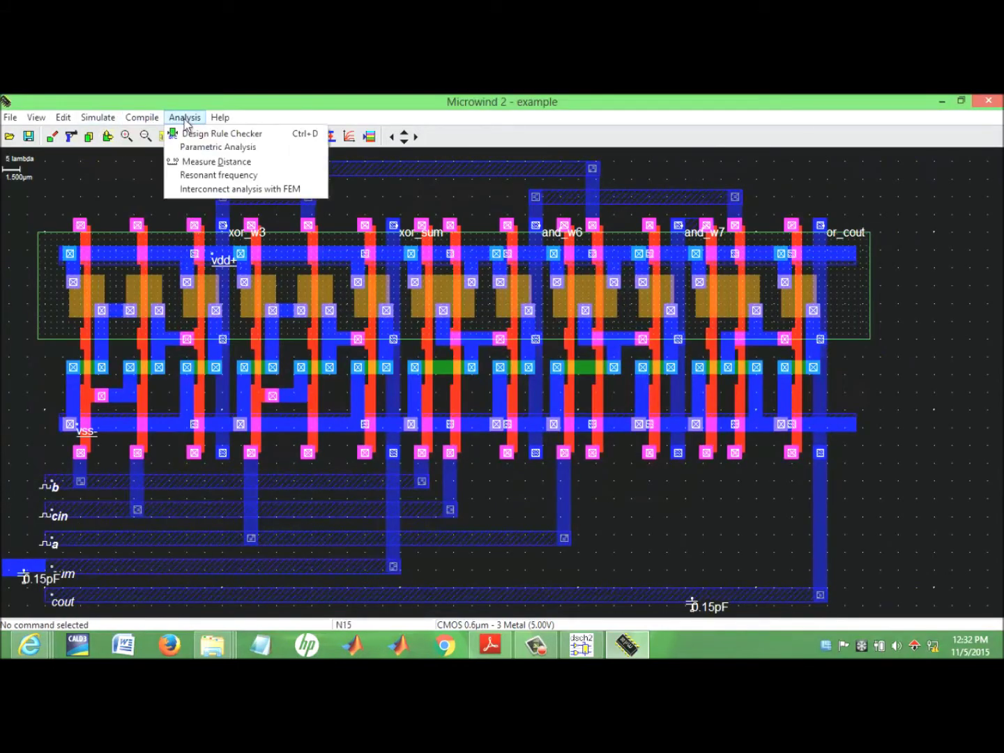
pyautogui.moveTo(80, 122)
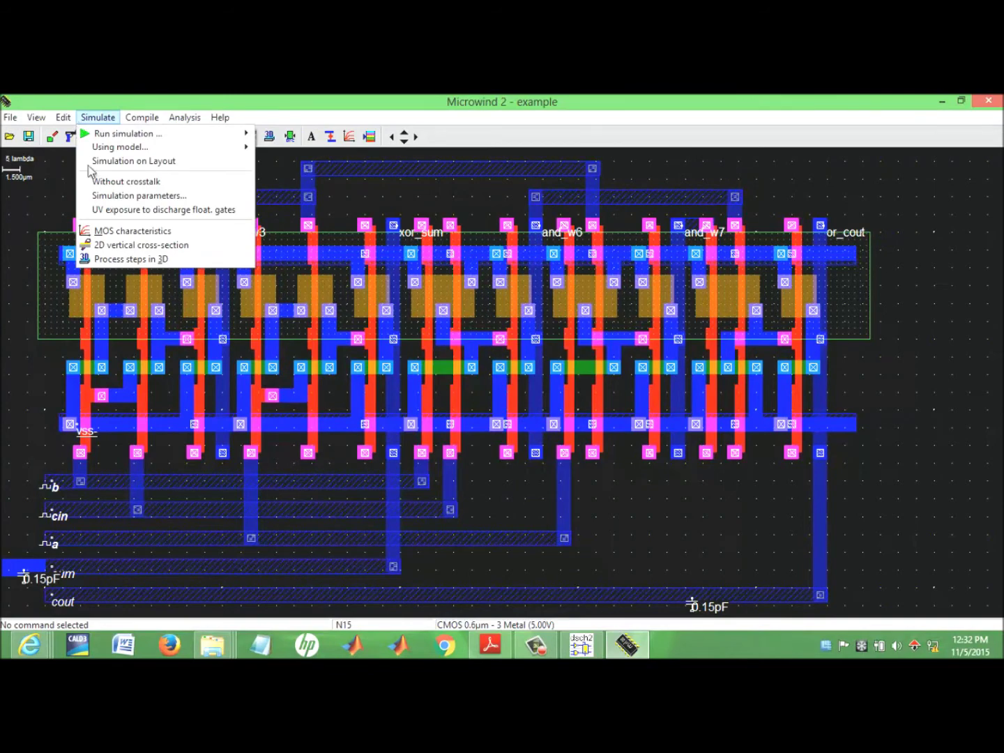
pyautogui.click(120, 231)
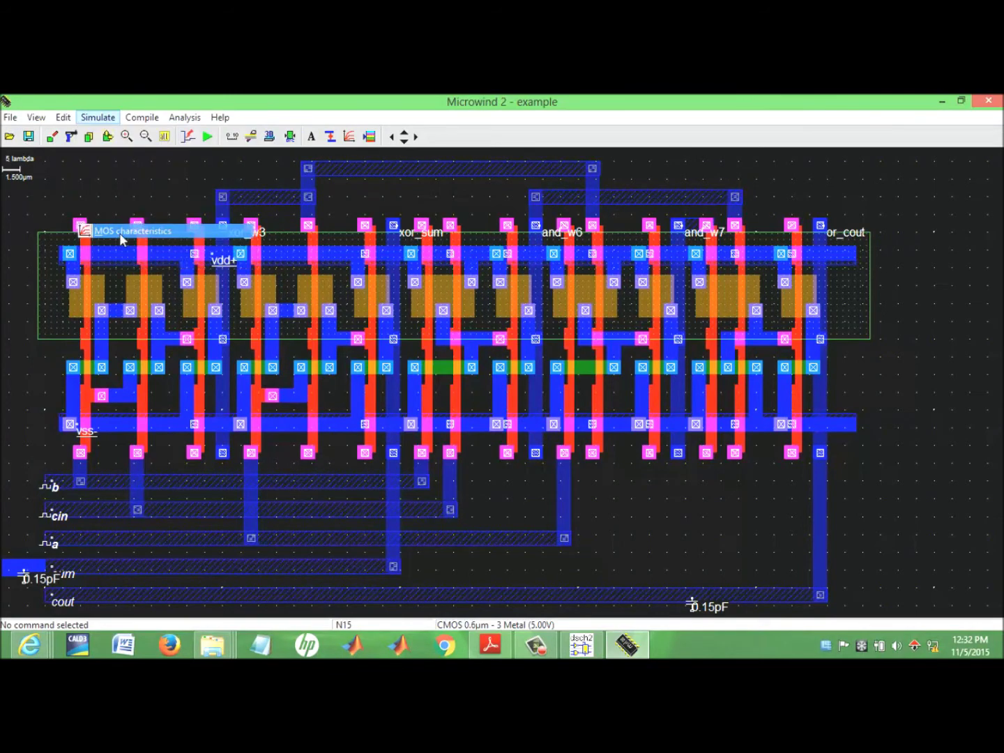
pyautogui.click(98, 118)
pyautogui.click(115, 162)
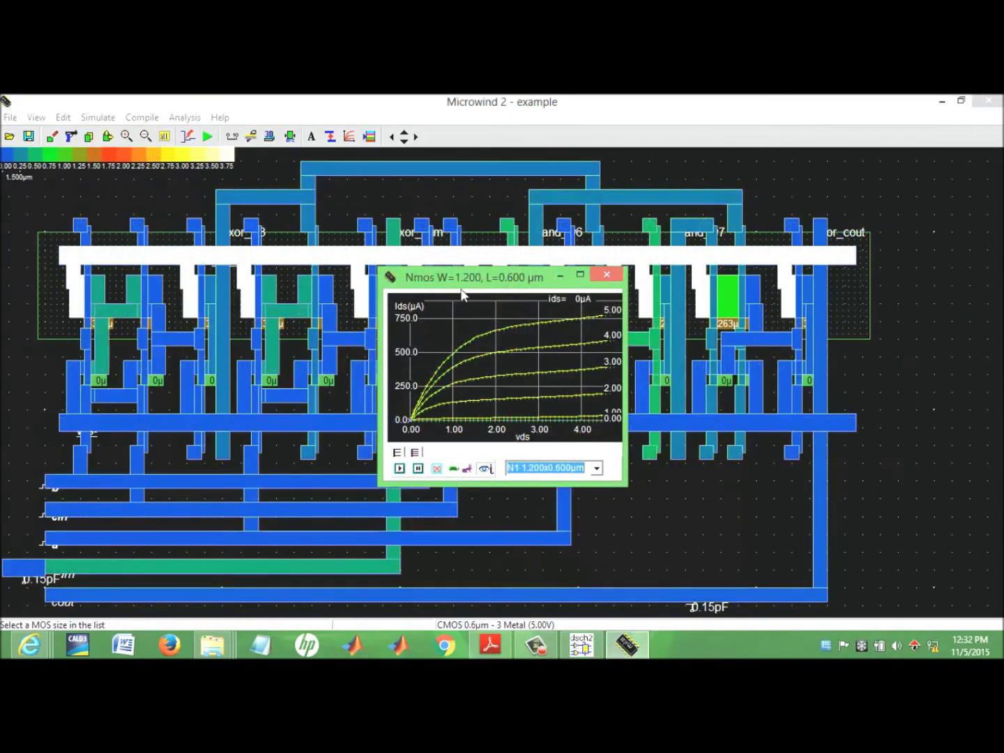
# Display the characteristics of transistor P14 3.600x0.600µm during the layout simulation, then close them and return to the normal layout
pyautogui.click(596, 472)
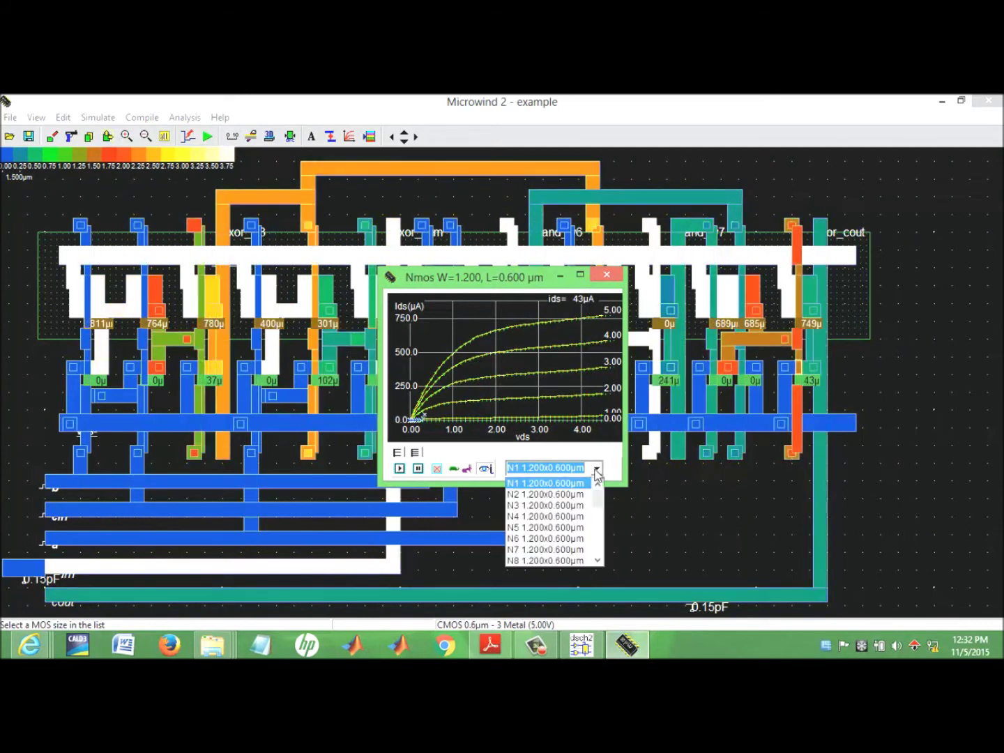
pyautogui.click(551, 520)
pyautogui.click(597, 474)
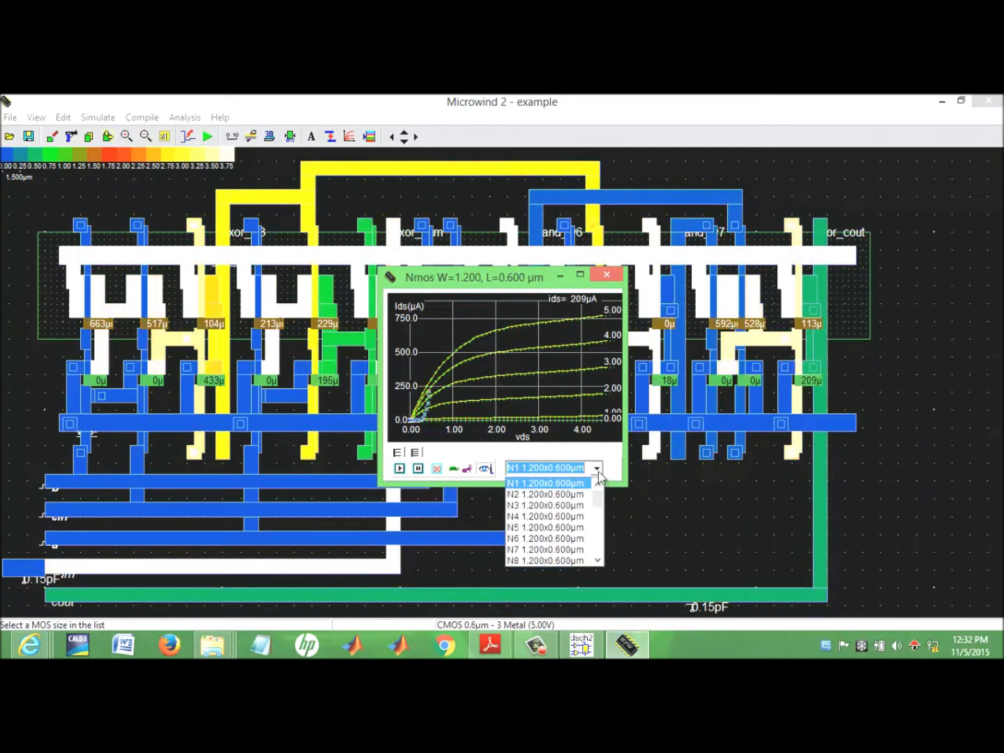
pyautogui.moveTo(601, 505); pyautogui.dragTo(572, 495)
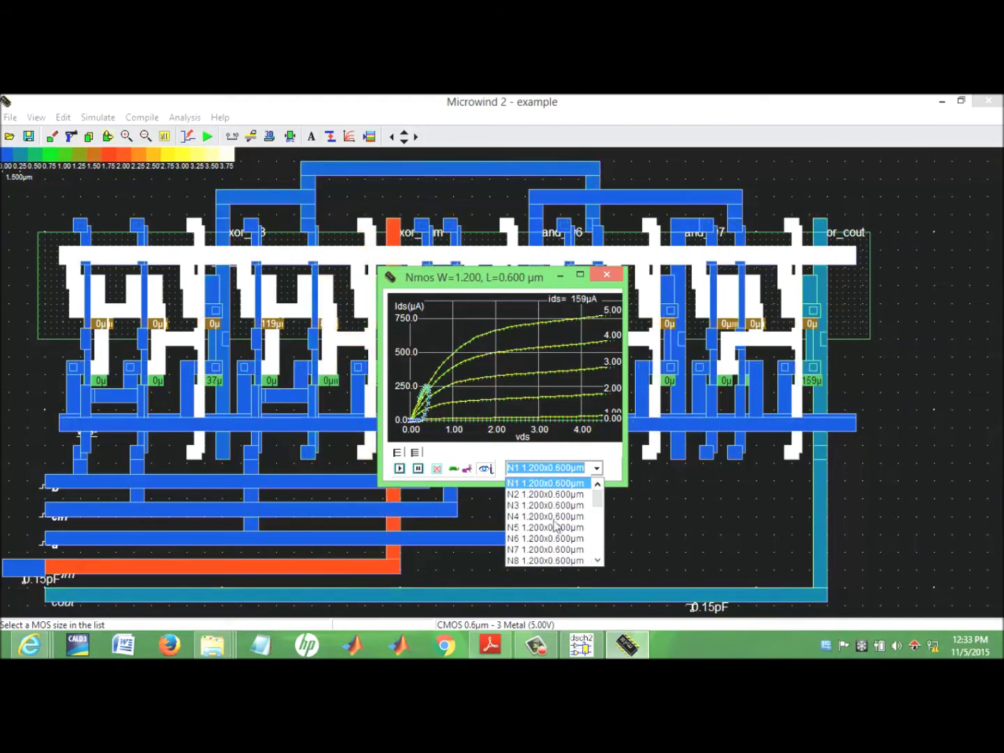
pyautogui.scroll(-7, 562, 550)
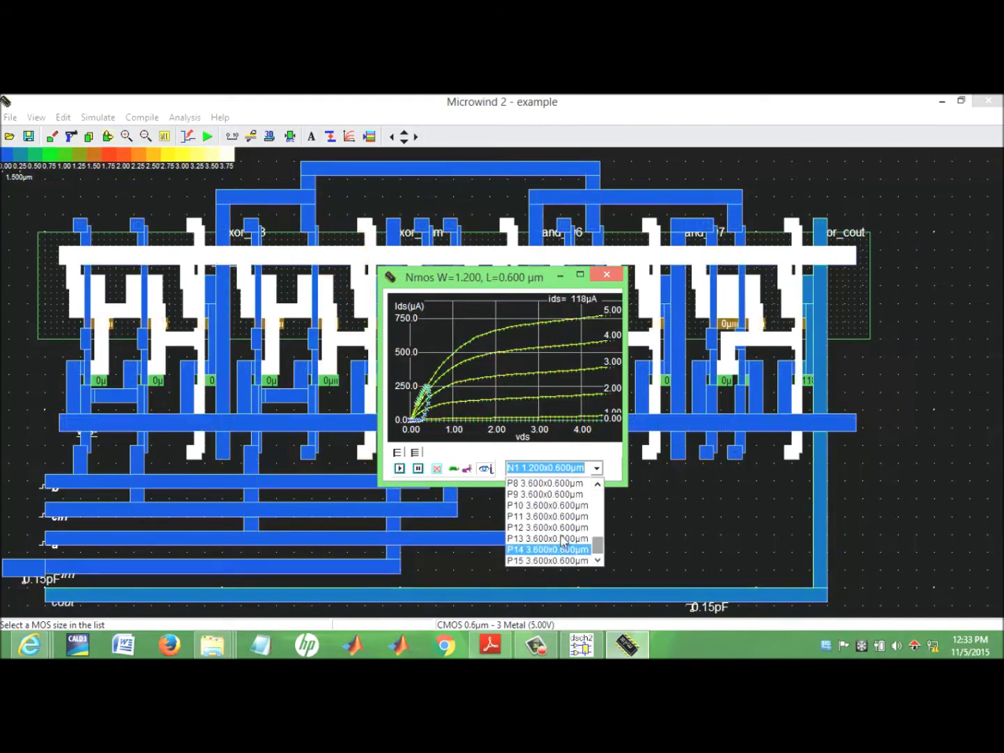
pyautogui.click(561, 549)
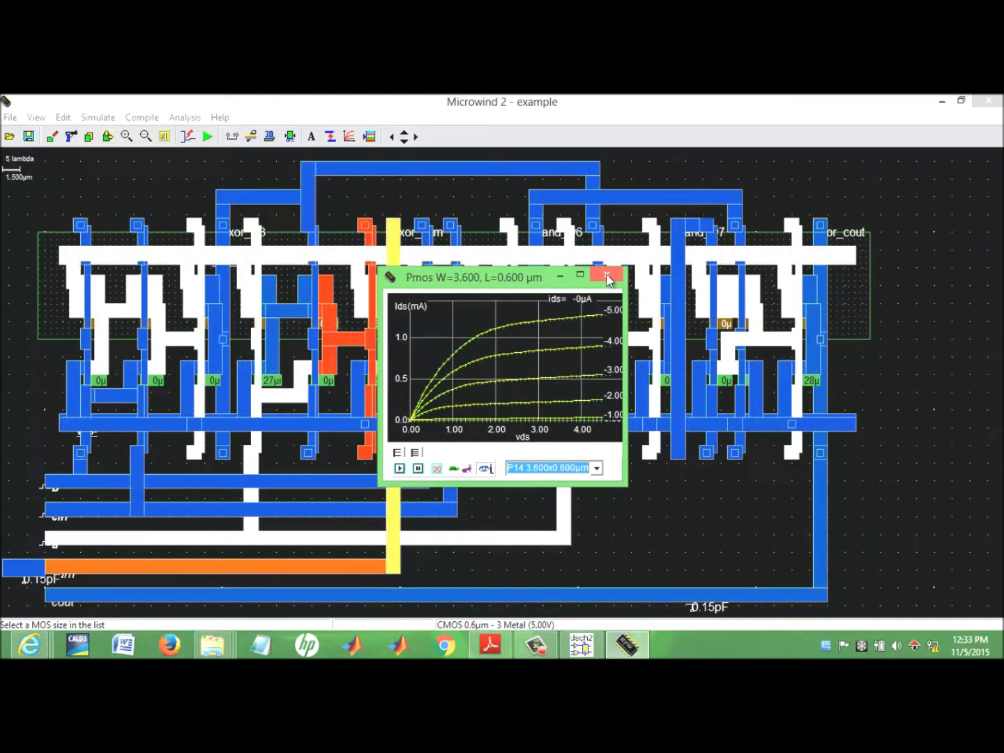
pyautogui.click(381, 185)
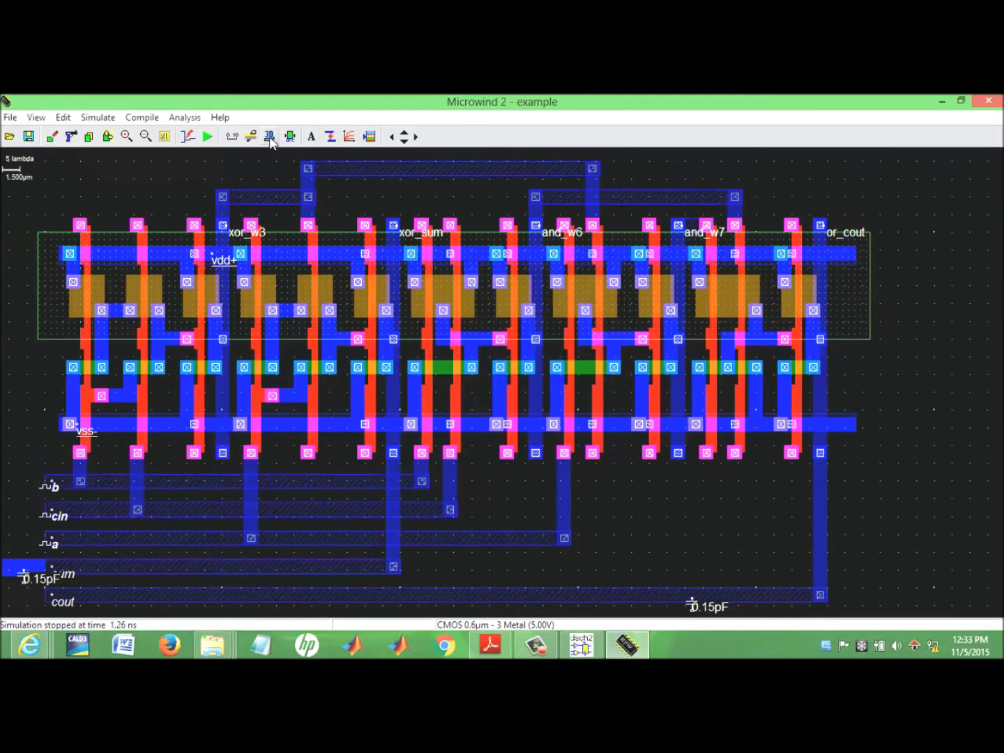
# Step through the layout's fabrication in a maximized 3D process view, from initial substrate through the metal and passivation stages, and close it
pyautogui.press('F9')
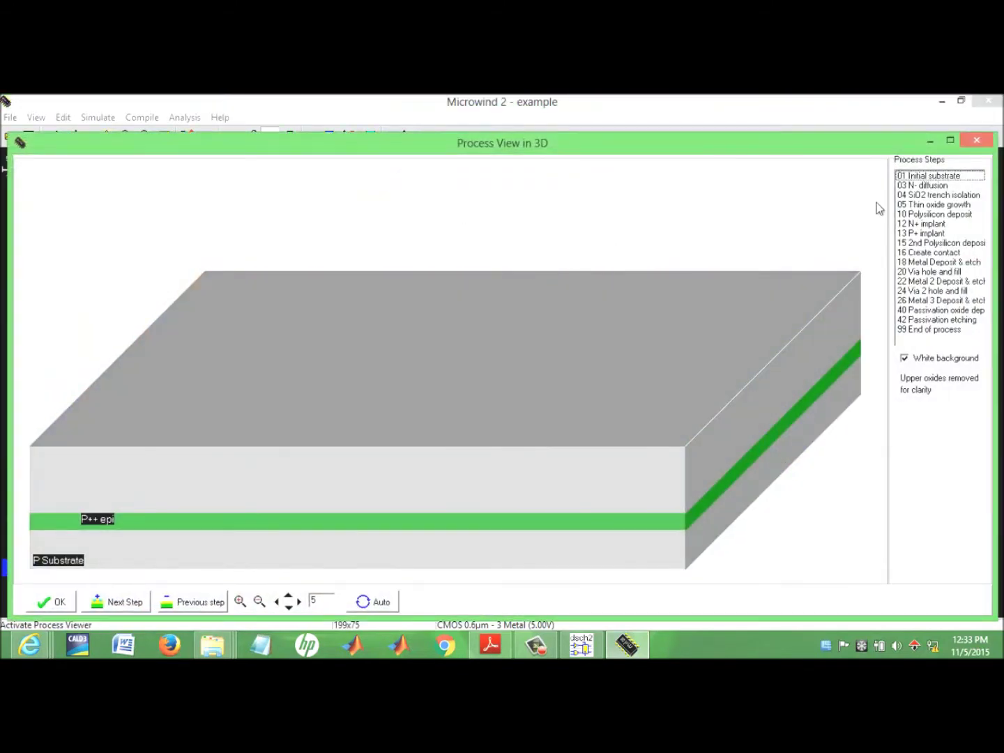
pyautogui.click(950, 140)
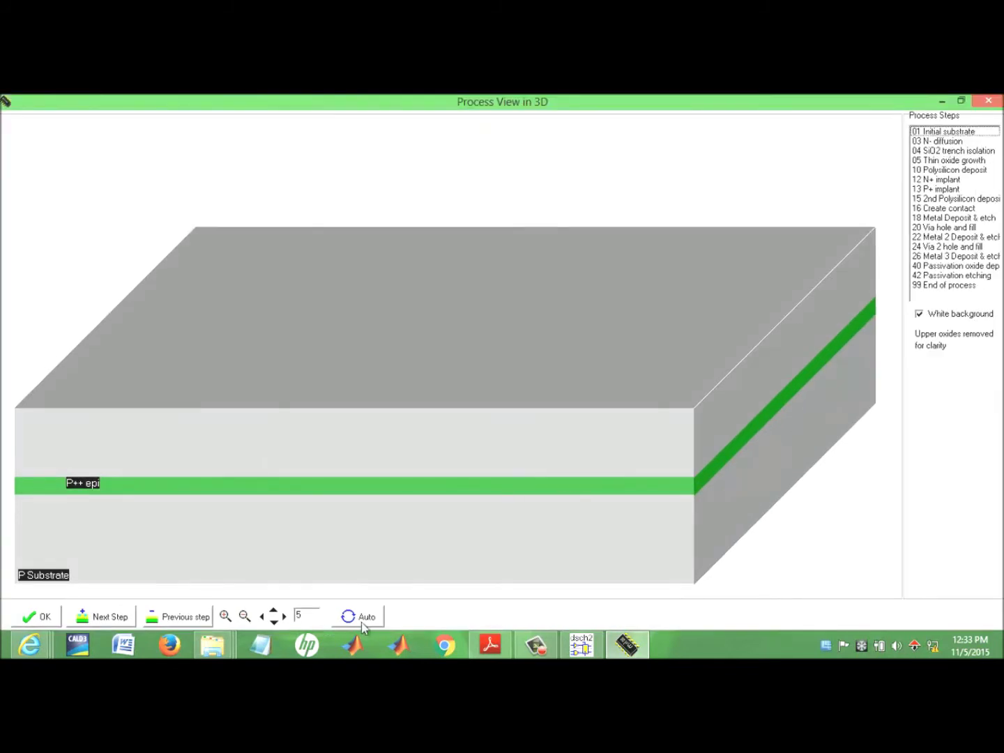
pyautogui.click(108, 619)
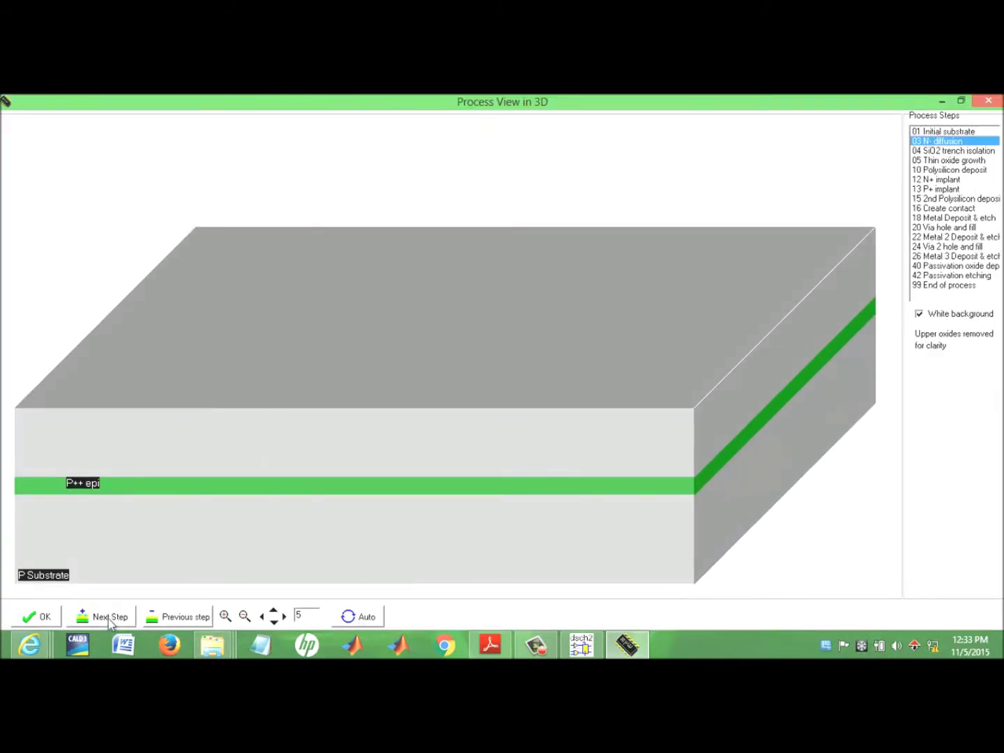
pyautogui.click(109, 619)
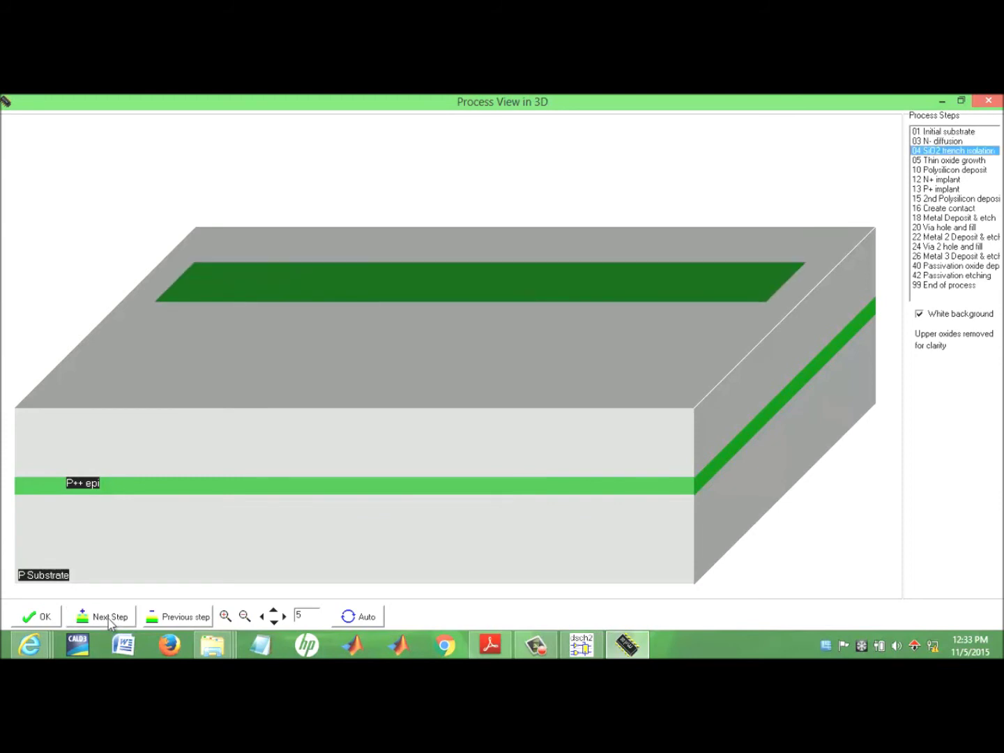
pyautogui.click(108, 619)
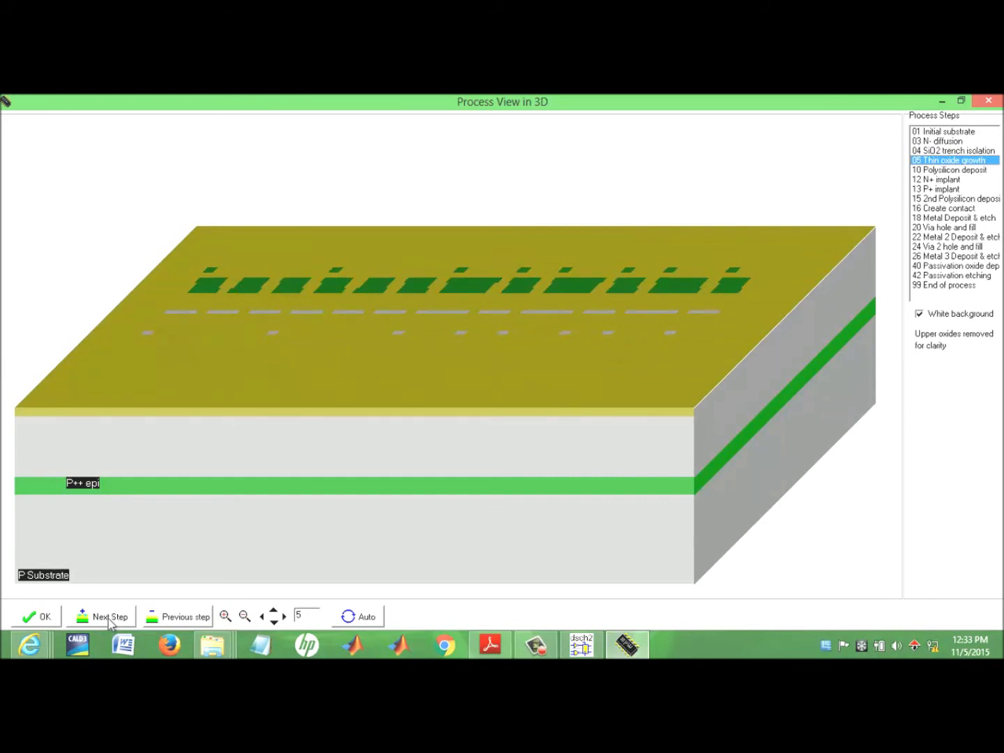
pyautogui.click(108, 618)
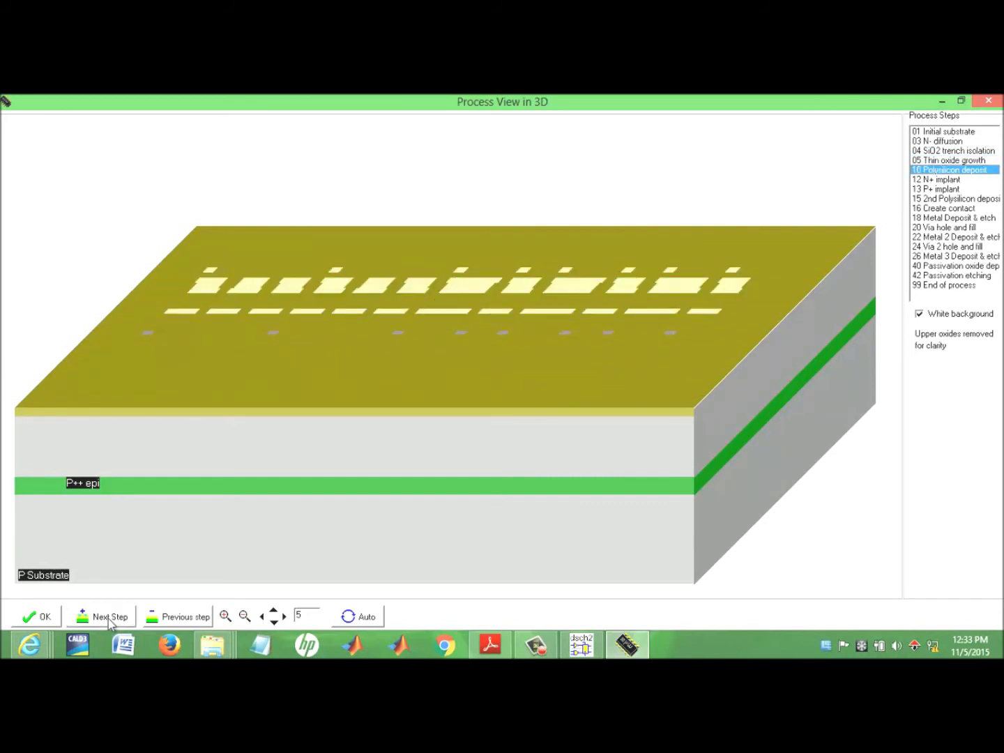
pyautogui.click(108, 619)
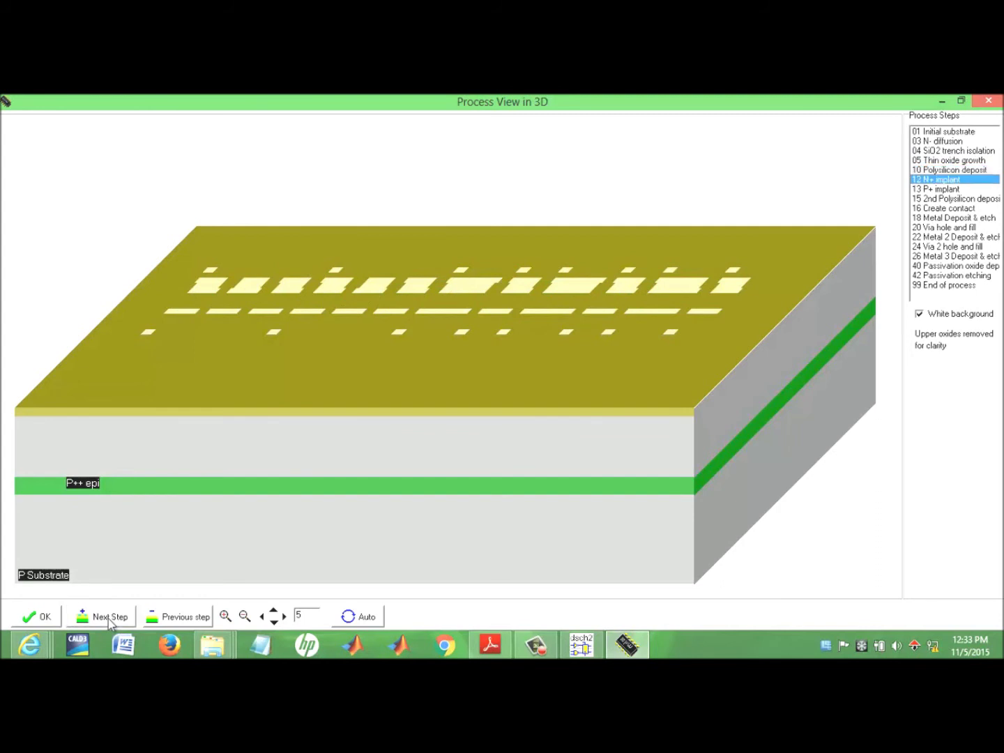
pyautogui.click(108, 618)
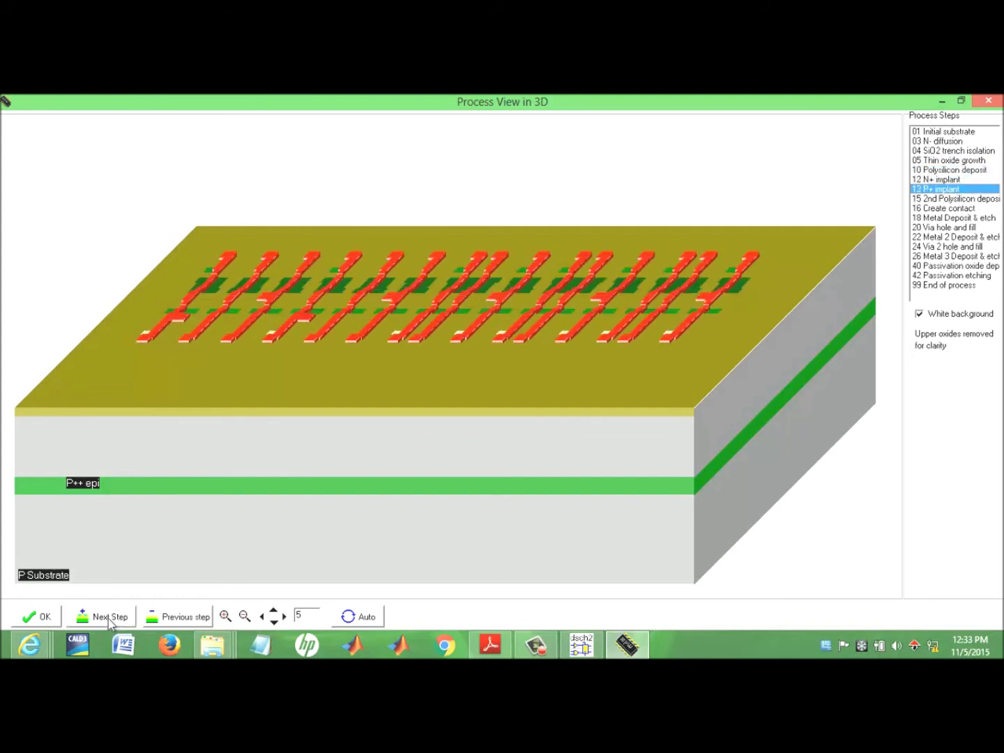
pyautogui.click(108, 618)
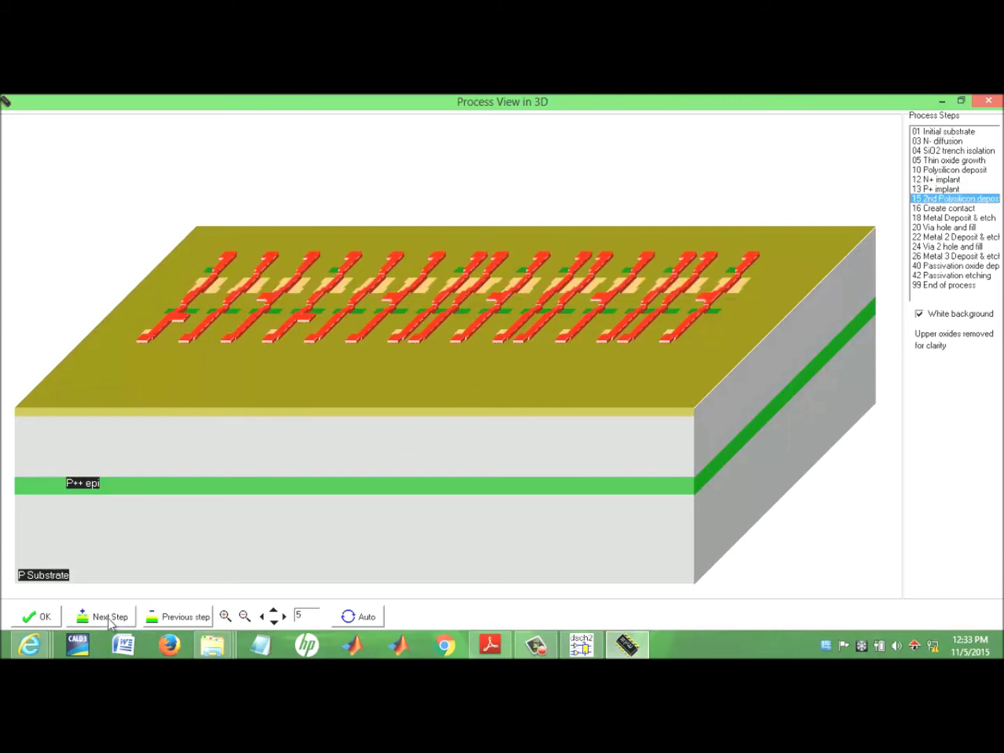
pyautogui.click(109, 618)
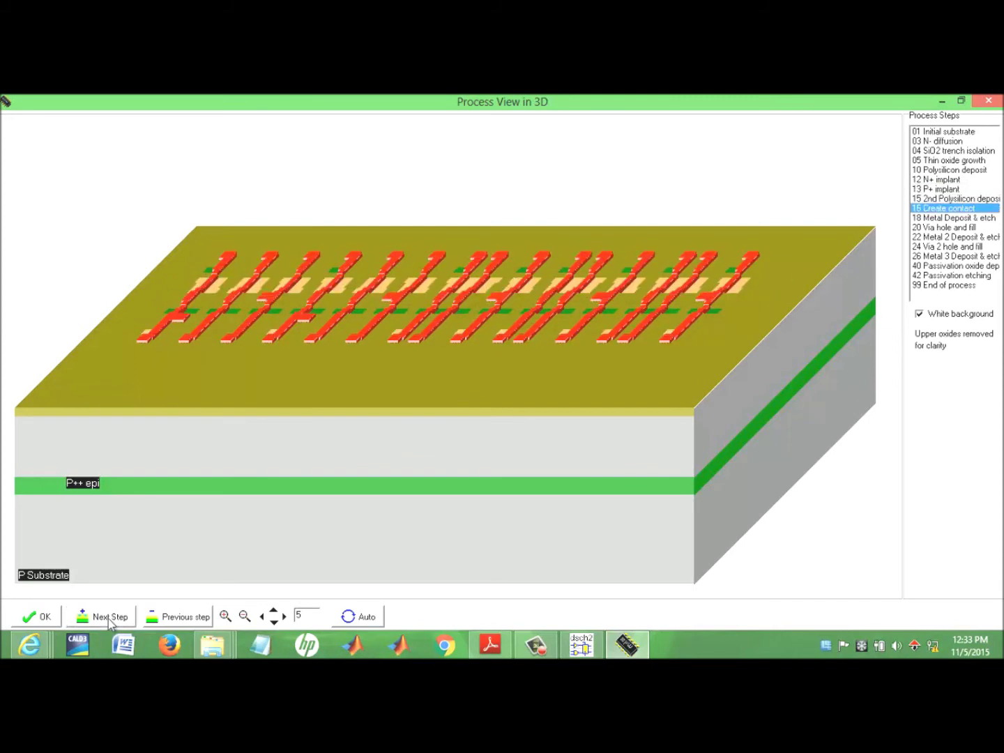
pyautogui.click(108, 618)
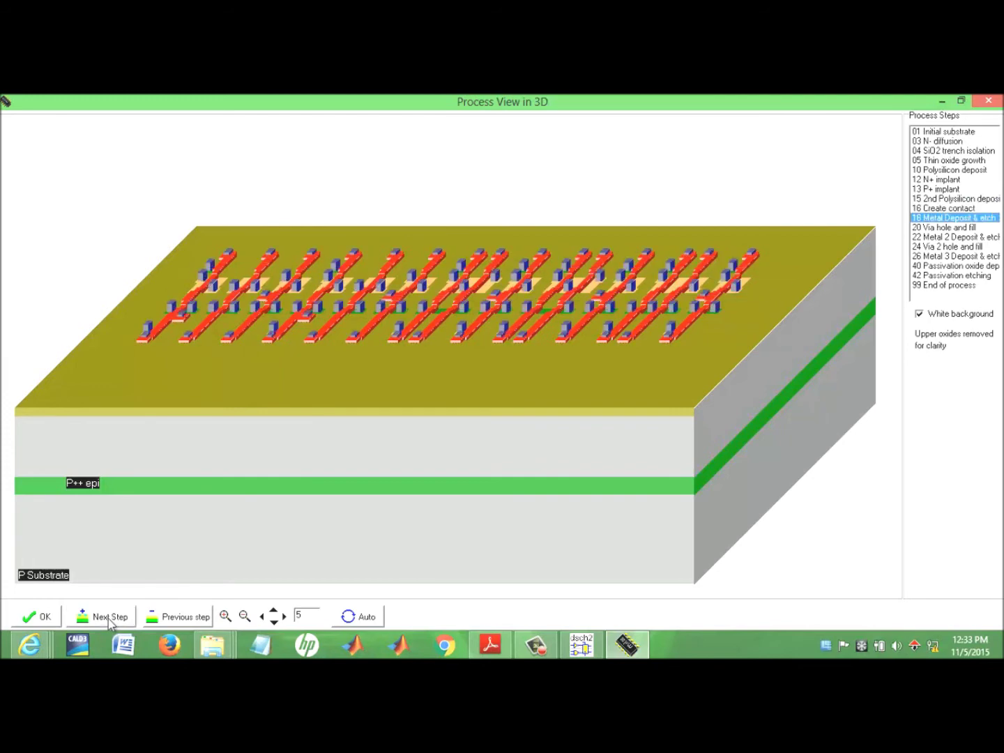
pyautogui.click(108, 618)
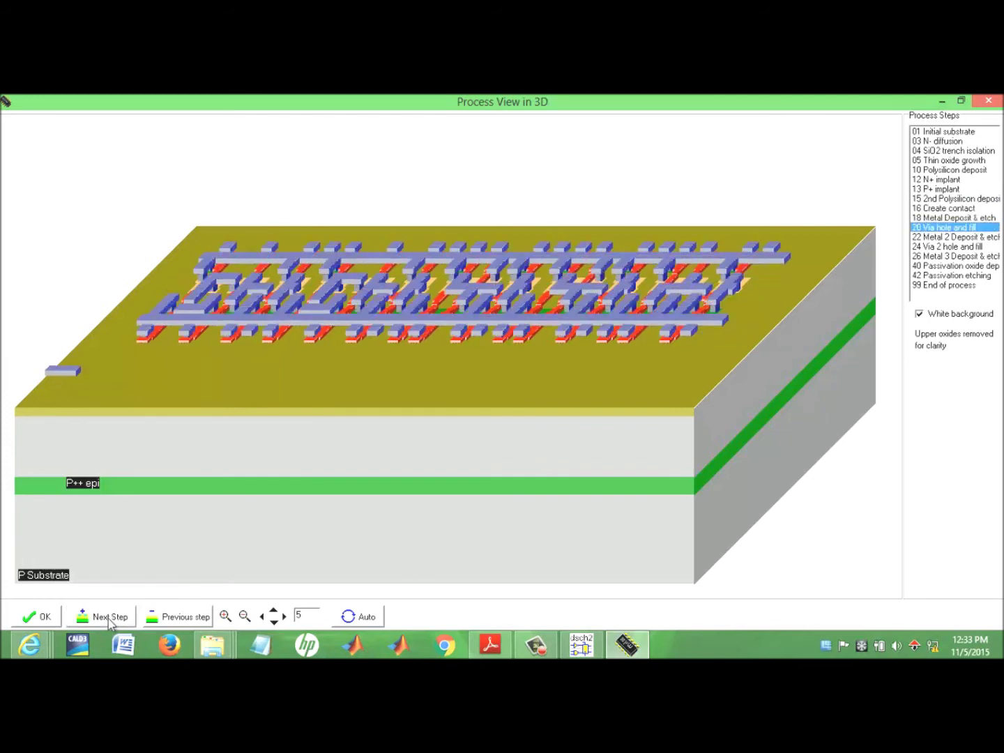
pyautogui.click(108, 618)
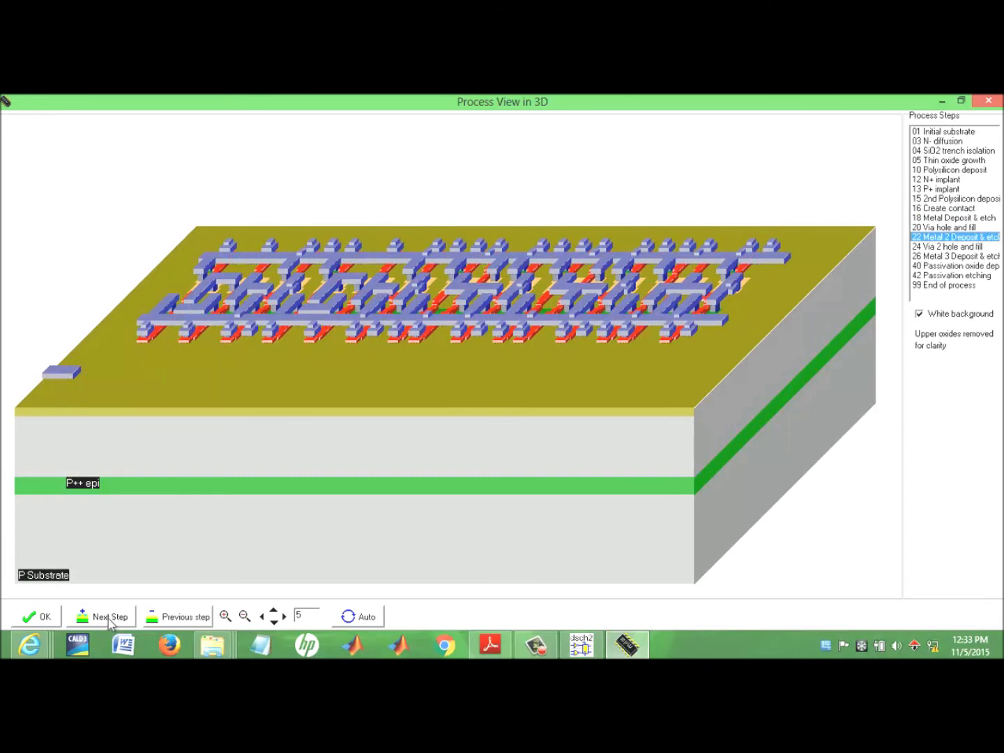
pyautogui.click(108, 618)
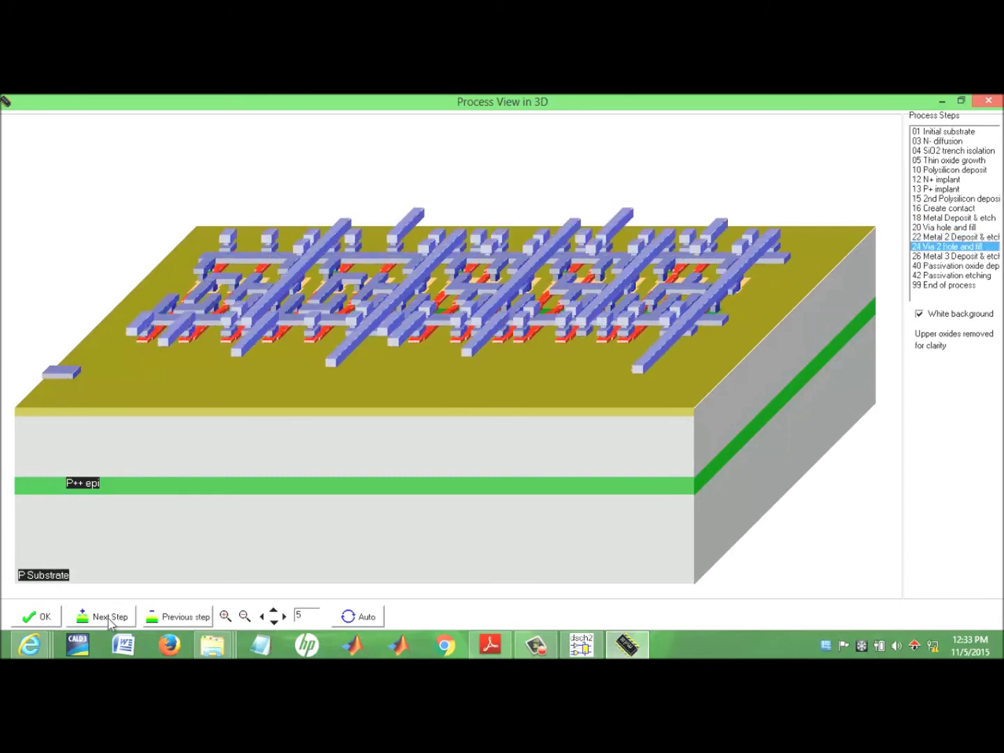
pyautogui.click(108, 618)
pyautogui.click(108, 618)
pyautogui.click(109, 618)
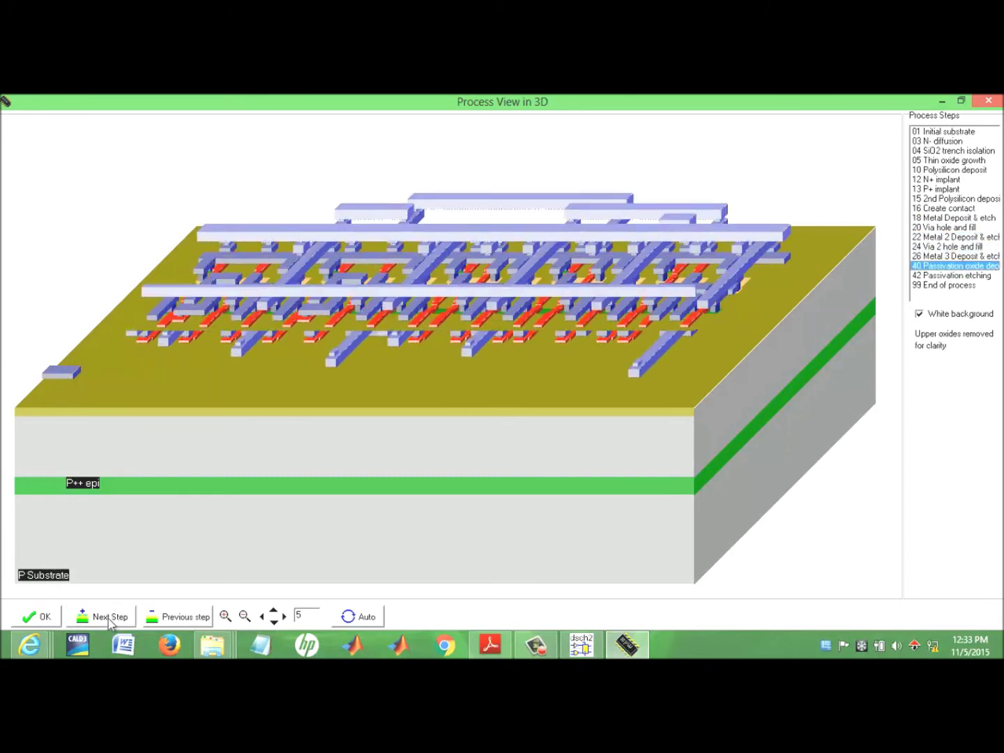
pyautogui.click(108, 619)
pyautogui.click(108, 619)
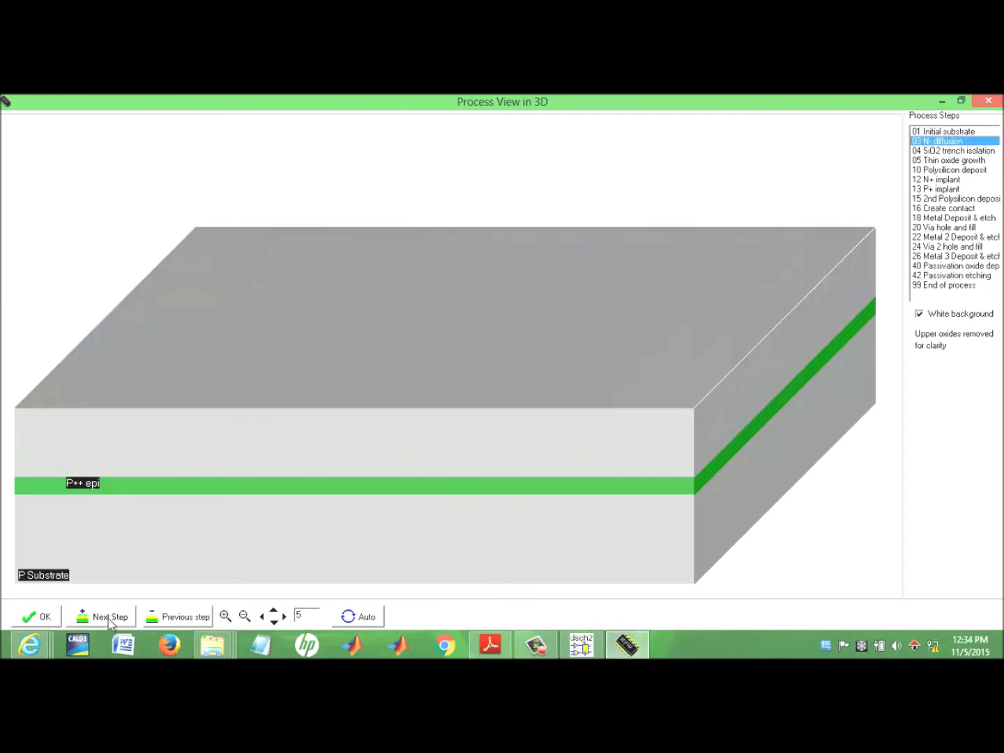
pyautogui.click(108, 619)
pyautogui.click(989, 101)
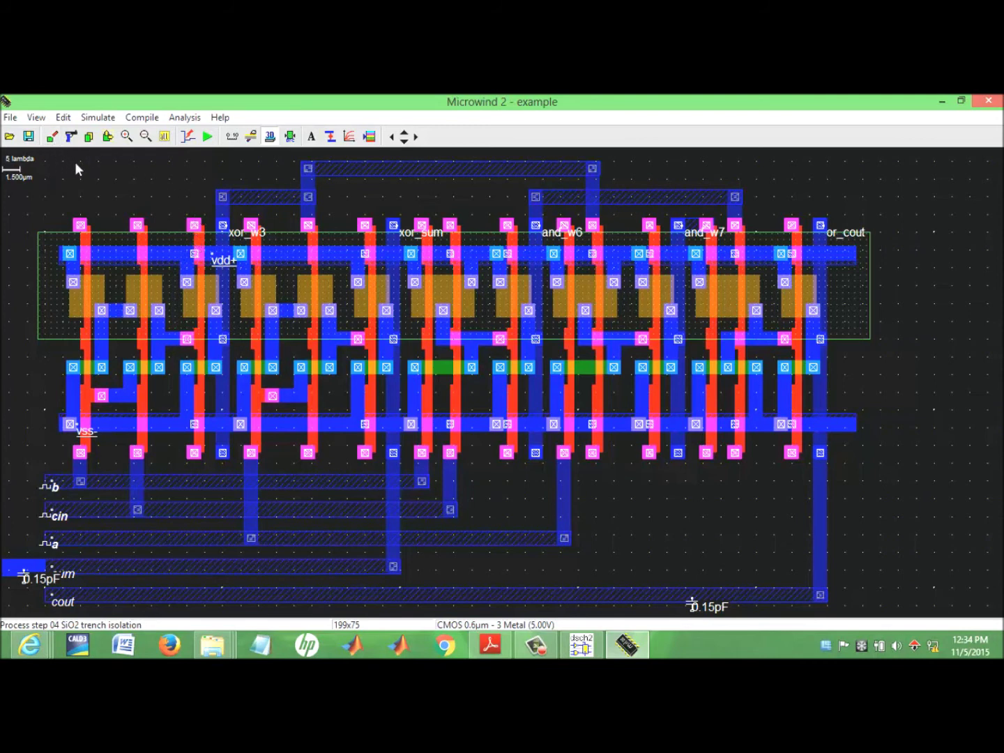
# Start a new blank layout without saving the modified full adder layout
pyautogui.click(150, 120)
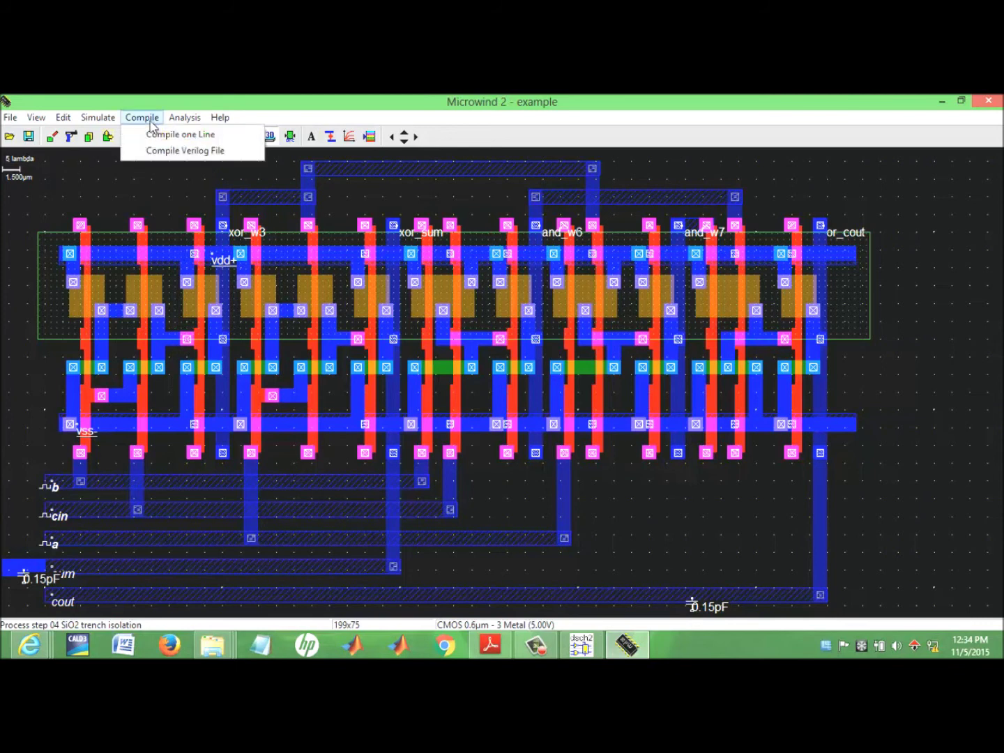
pyautogui.click(64, 147)
pyautogui.click(9, 116)
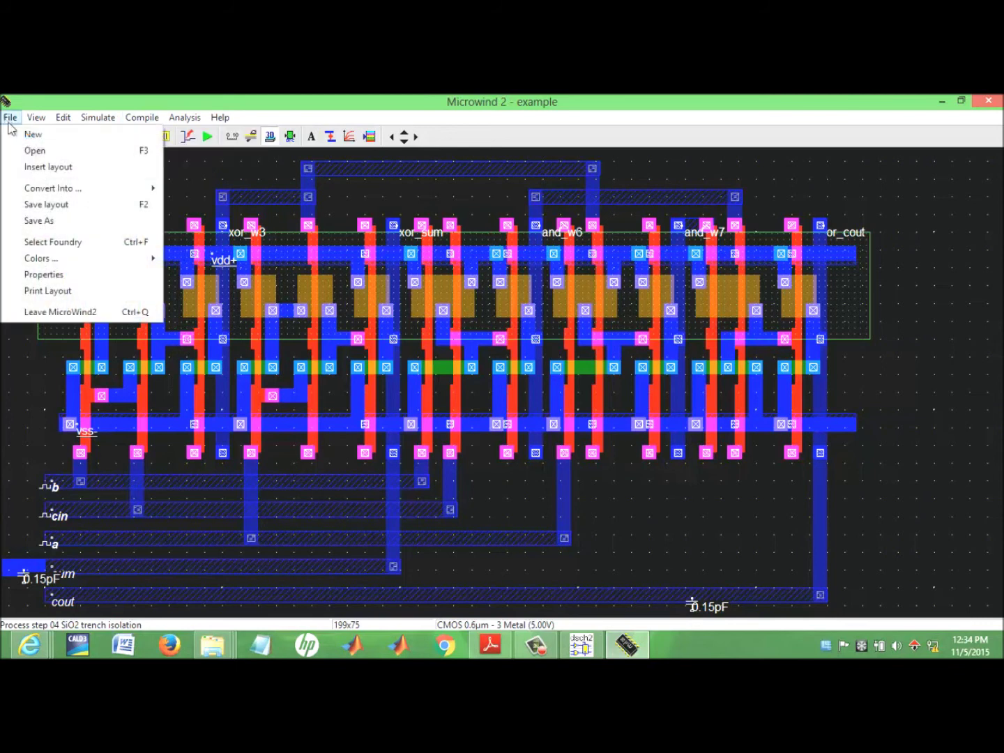
pyautogui.click(44, 149)
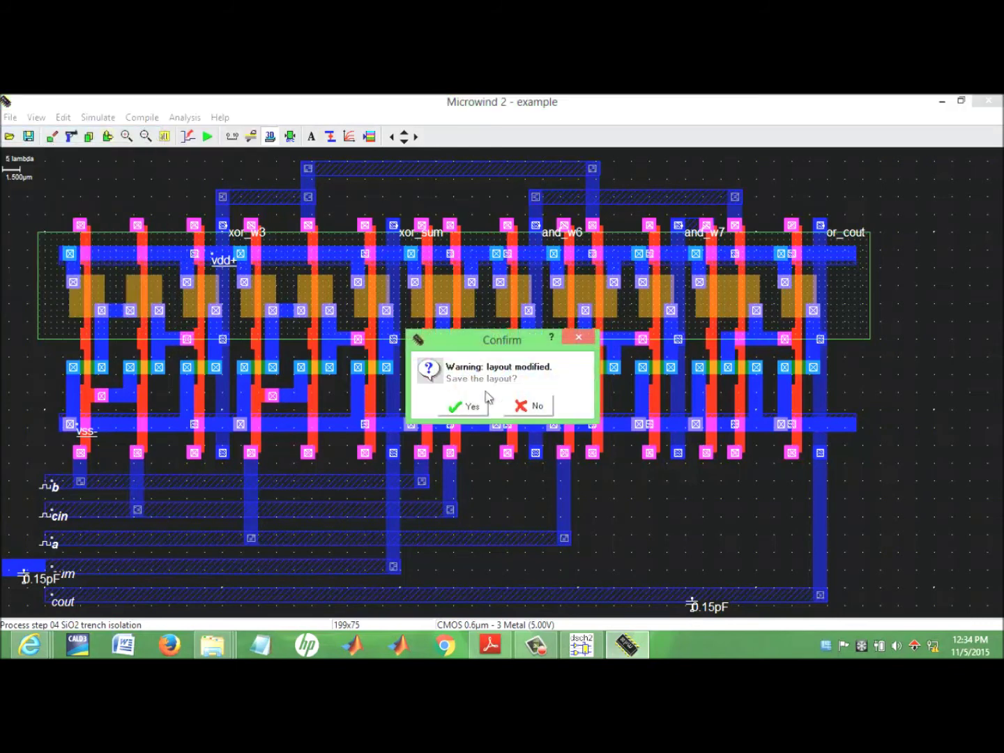
pyautogui.click(529, 406)
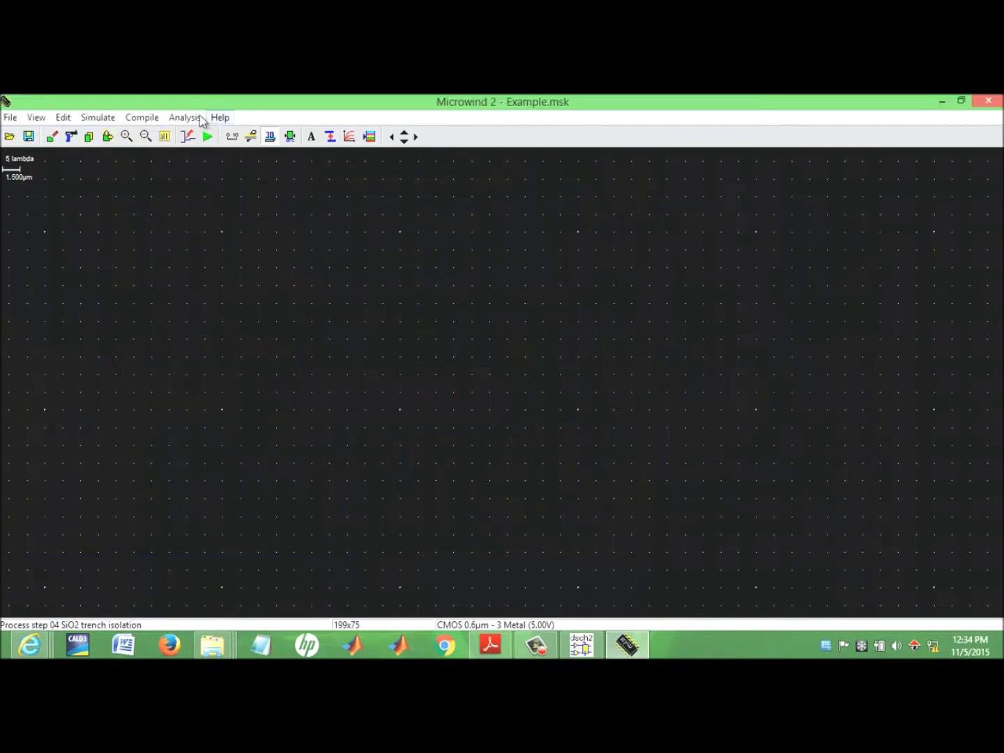
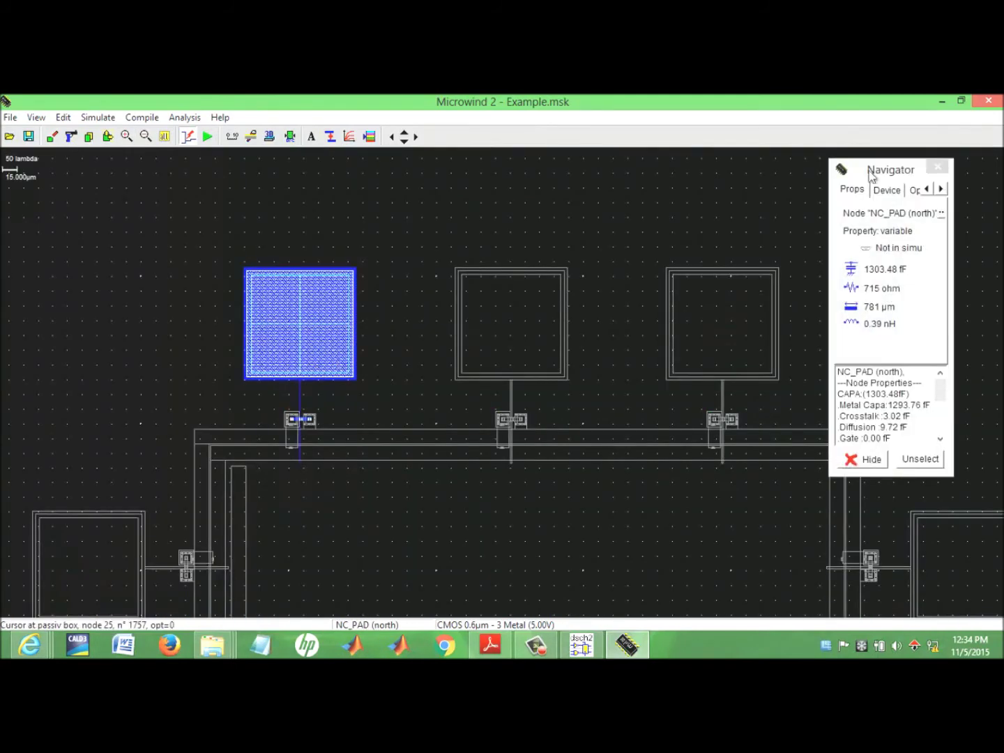
# Clear the north pad's node selection and examine the whole pad ring around the adder layout
pyautogui.click(803, 238)
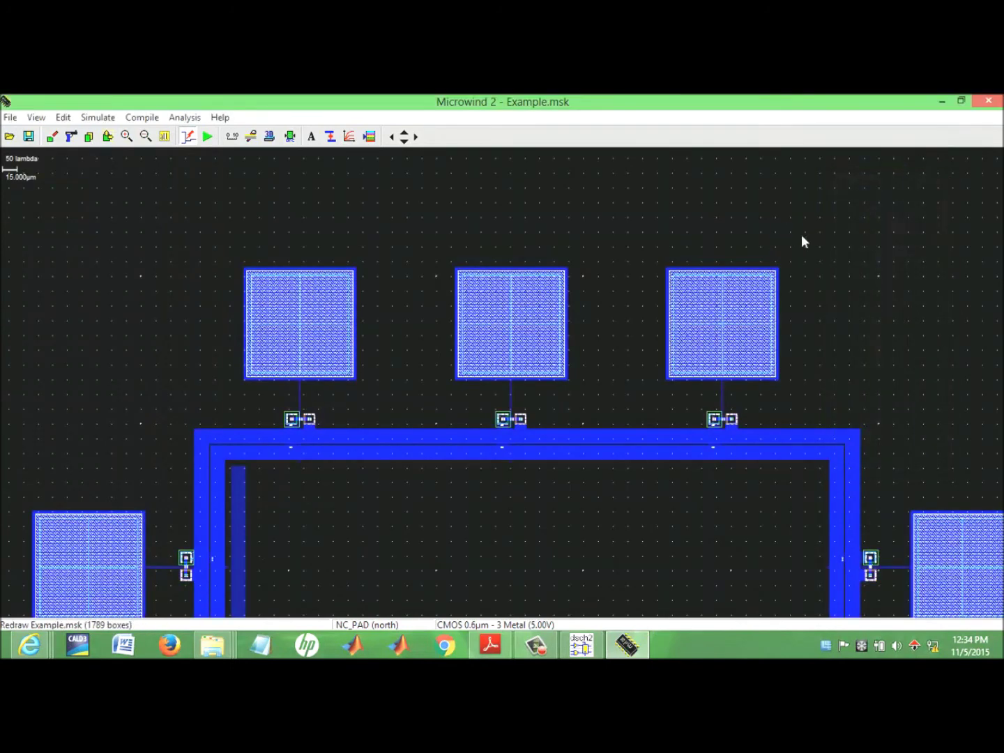
pyautogui.click(942, 262)
pyautogui.click(405, 142)
pyautogui.click(405, 143)
pyautogui.click(404, 142)
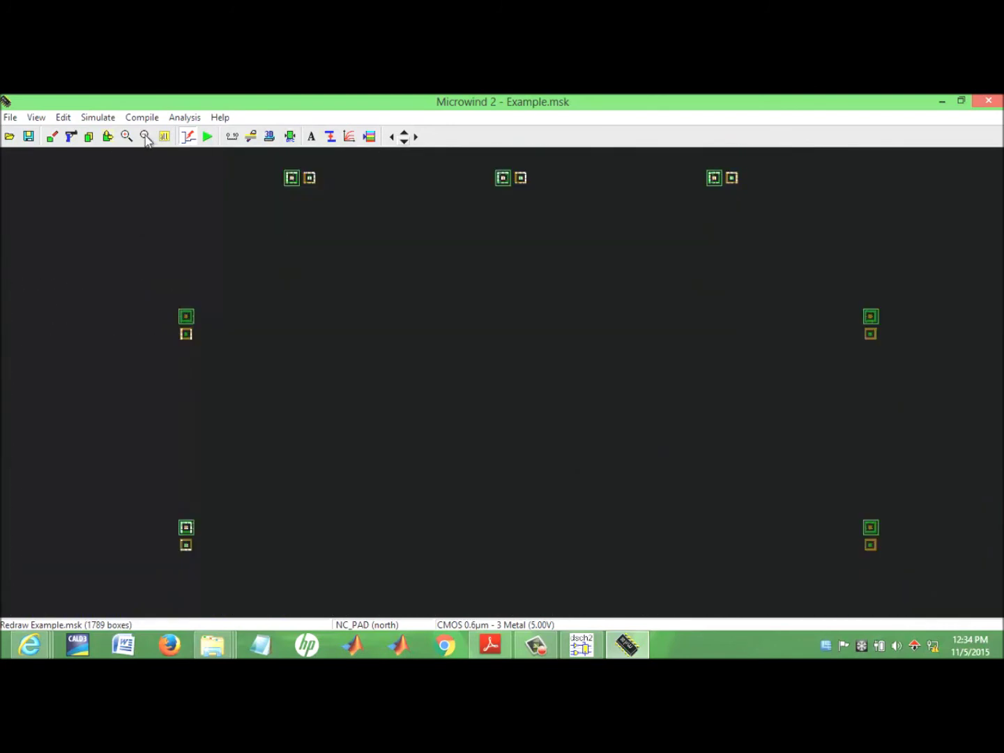
pyautogui.click(145, 136)
pyautogui.click(145, 136)
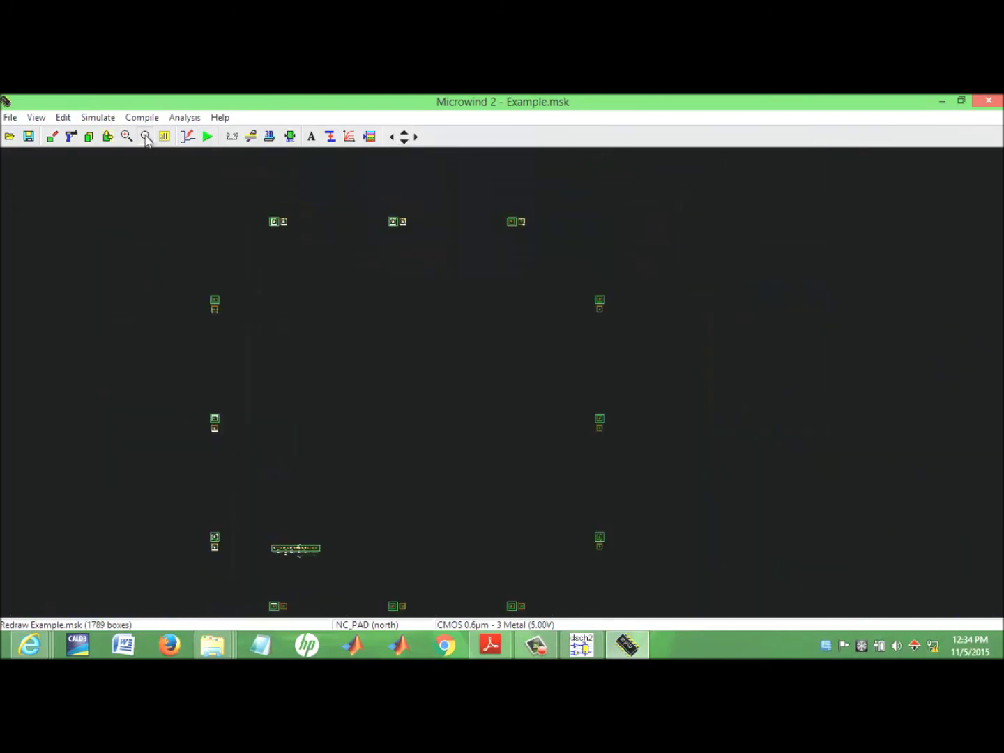
pyautogui.click(145, 136)
pyautogui.click(145, 136)
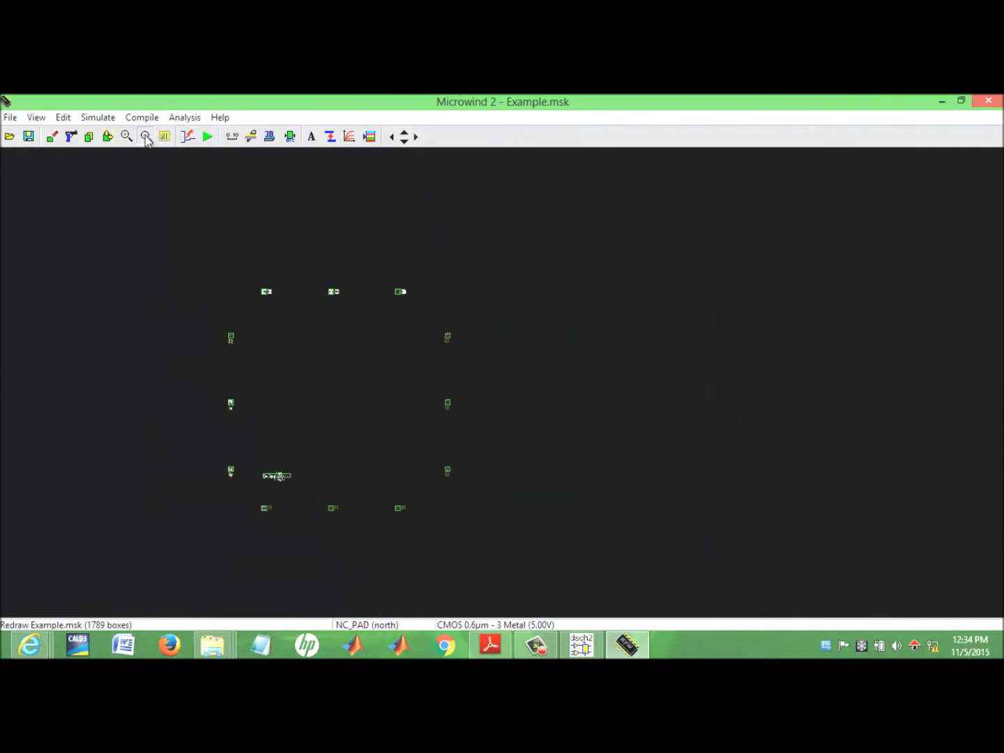
pyautogui.click(146, 136)
pyautogui.click(145, 136)
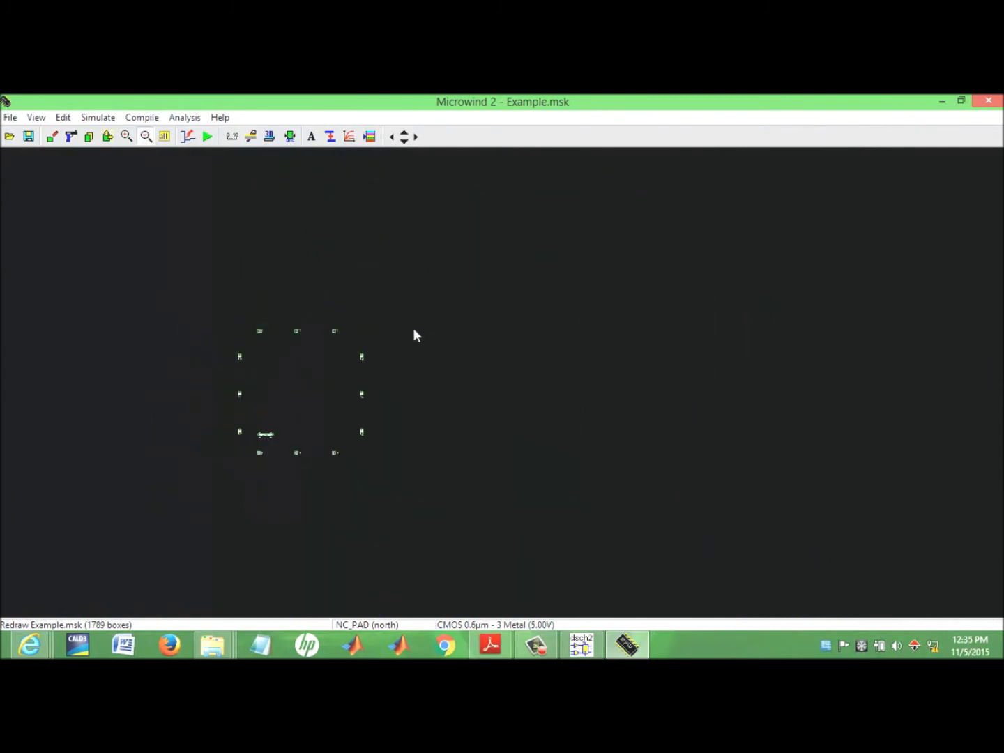
pyautogui.click(146, 135)
pyautogui.click(146, 135)
pyautogui.click(130, 137)
pyautogui.click(130, 137)
pyautogui.click(129, 138)
pyautogui.click(128, 137)
pyautogui.click(127, 137)
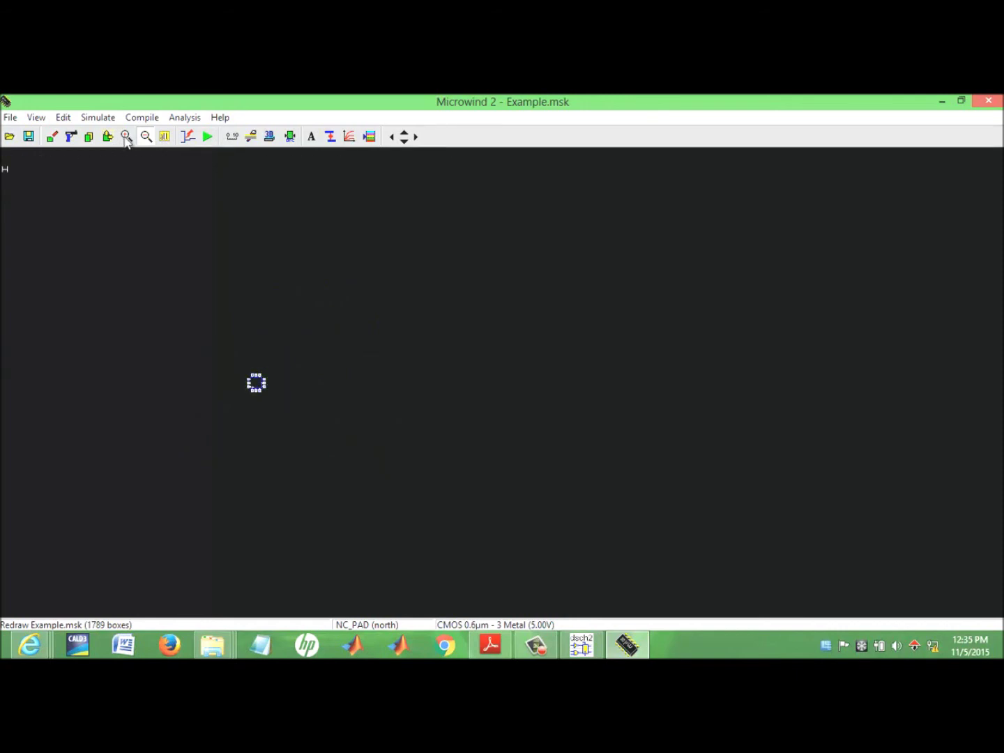
pyautogui.click(127, 138)
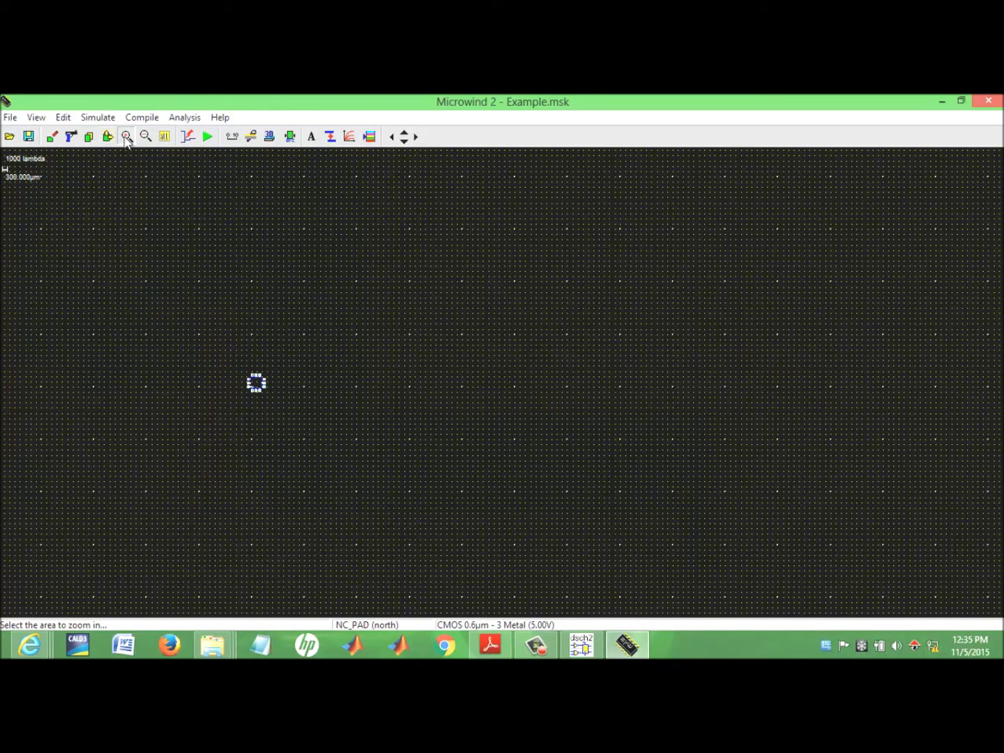
pyautogui.click(185, 268)
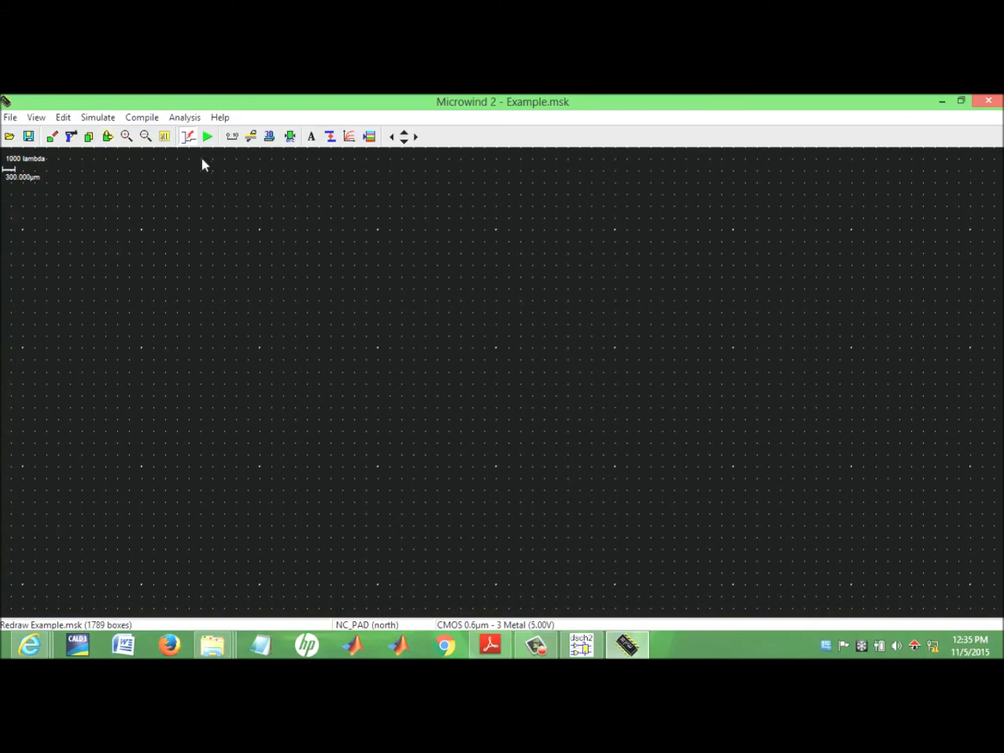
pyautogui.click(406, 138)
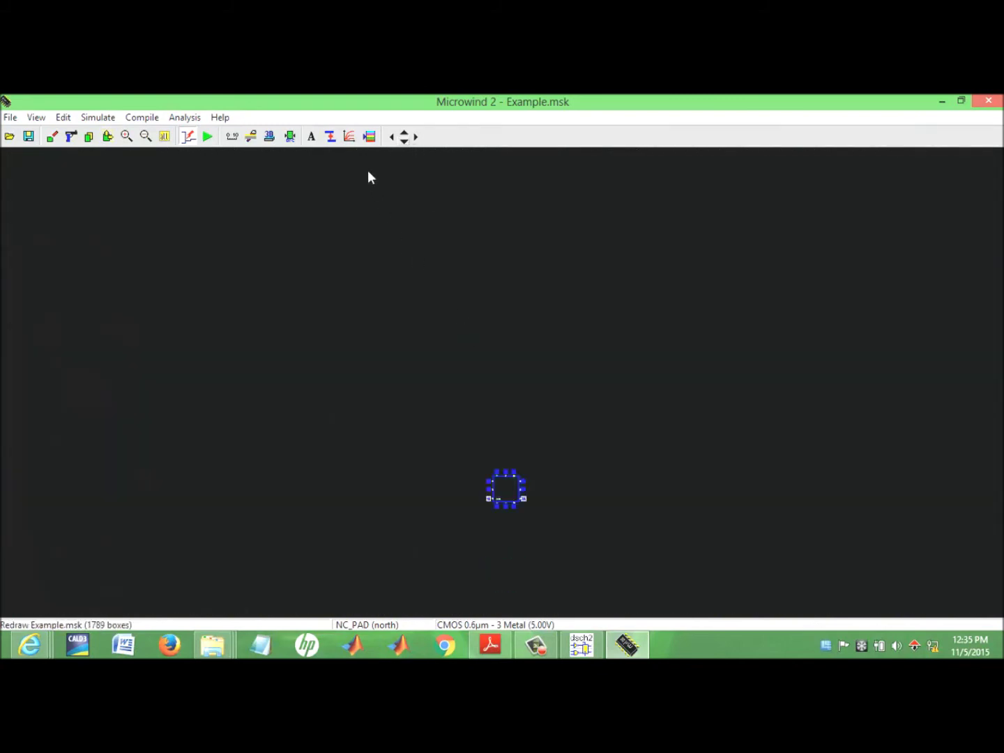
pyautogui.click(404, 140)
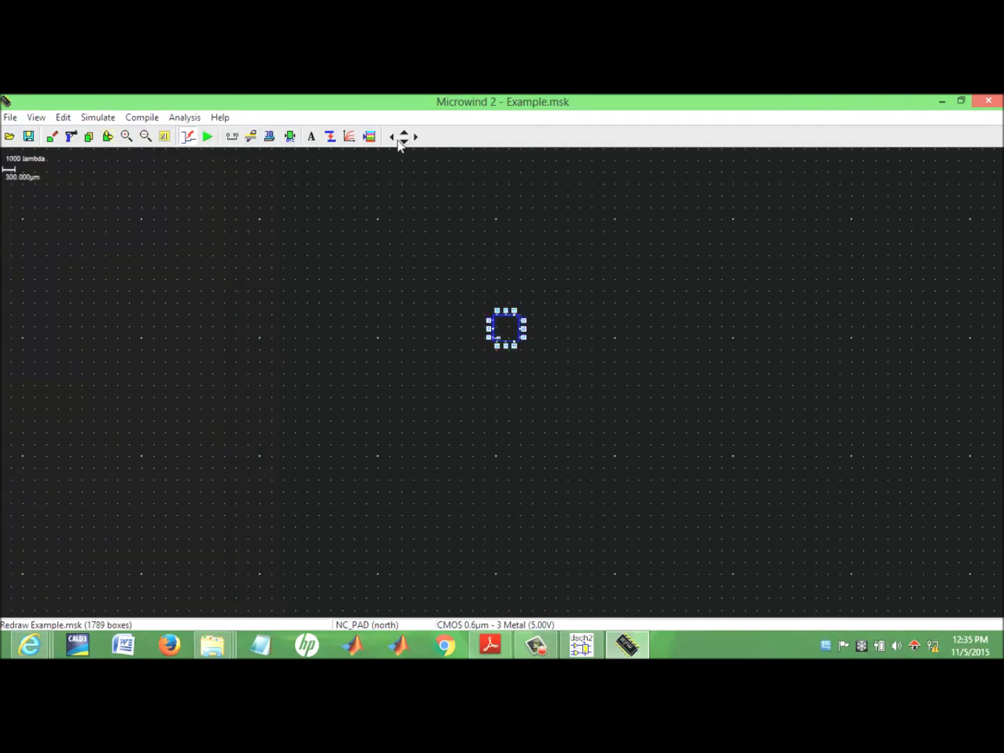
pyautogui.click(126, 136)
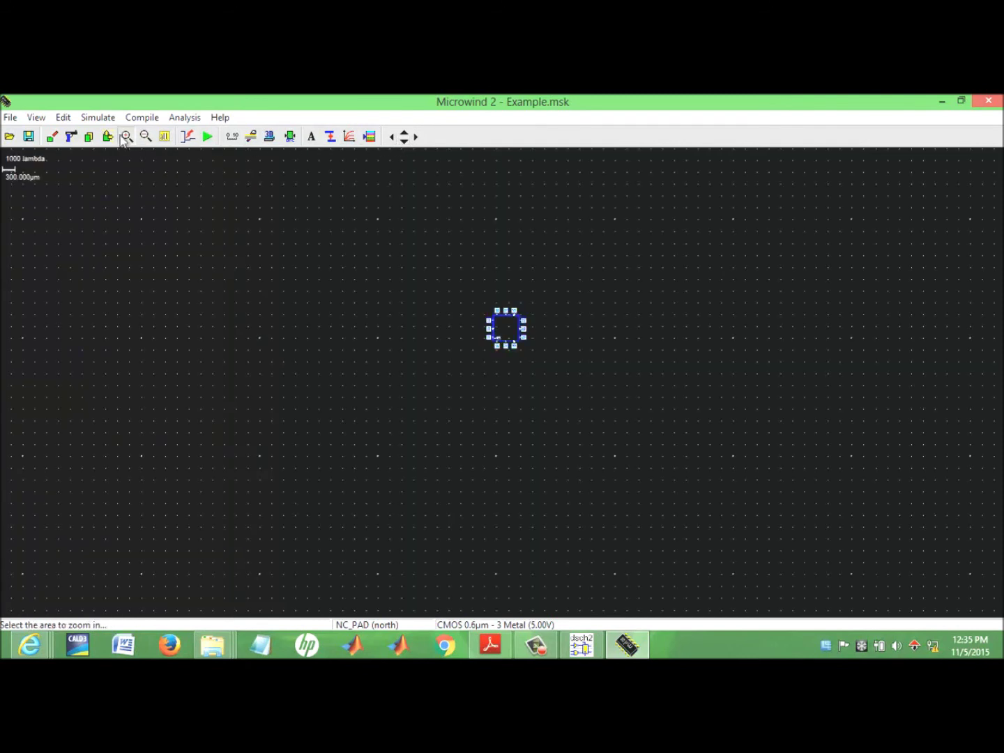
pyautogui.click(143, 182)
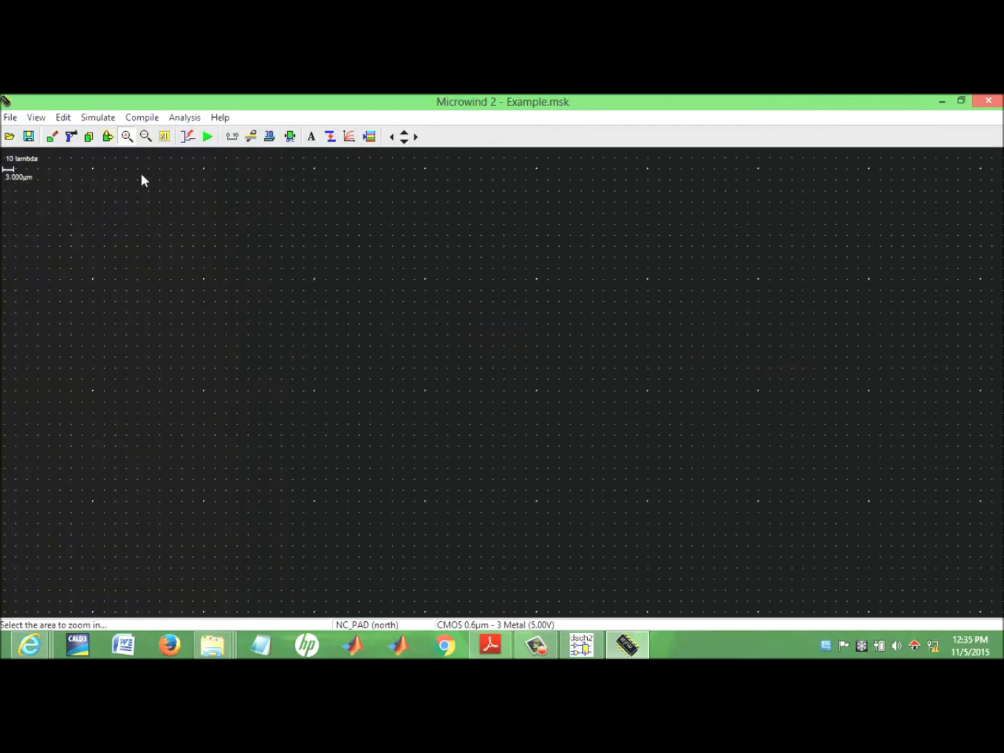
pyautogui.click(397, 275)
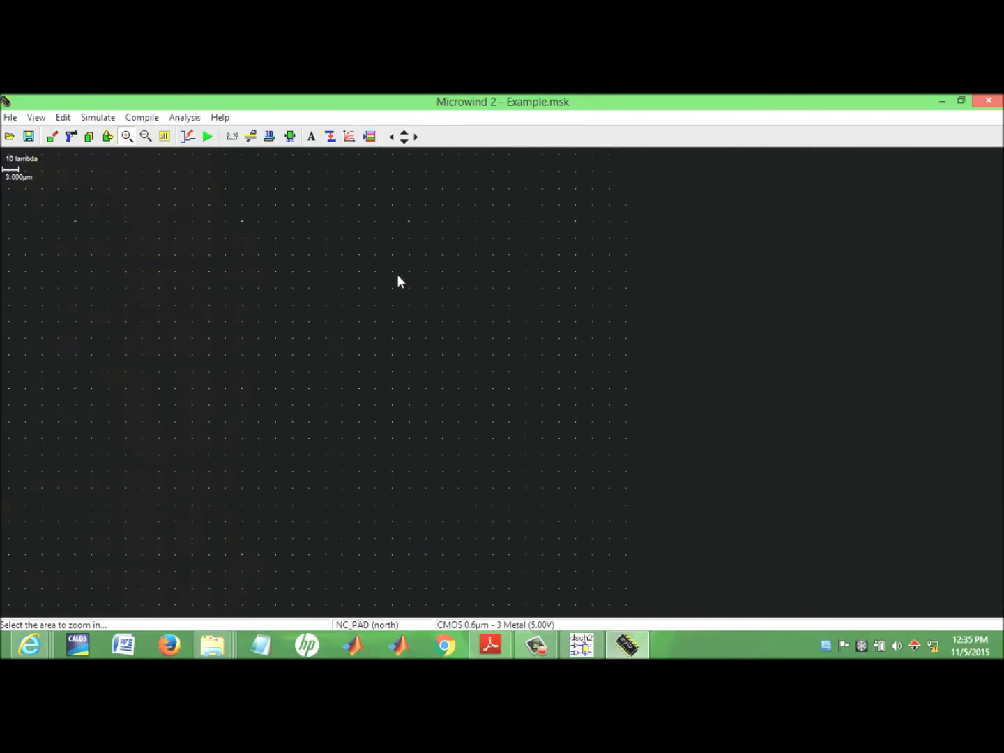
pyautogui.click(407, 141)
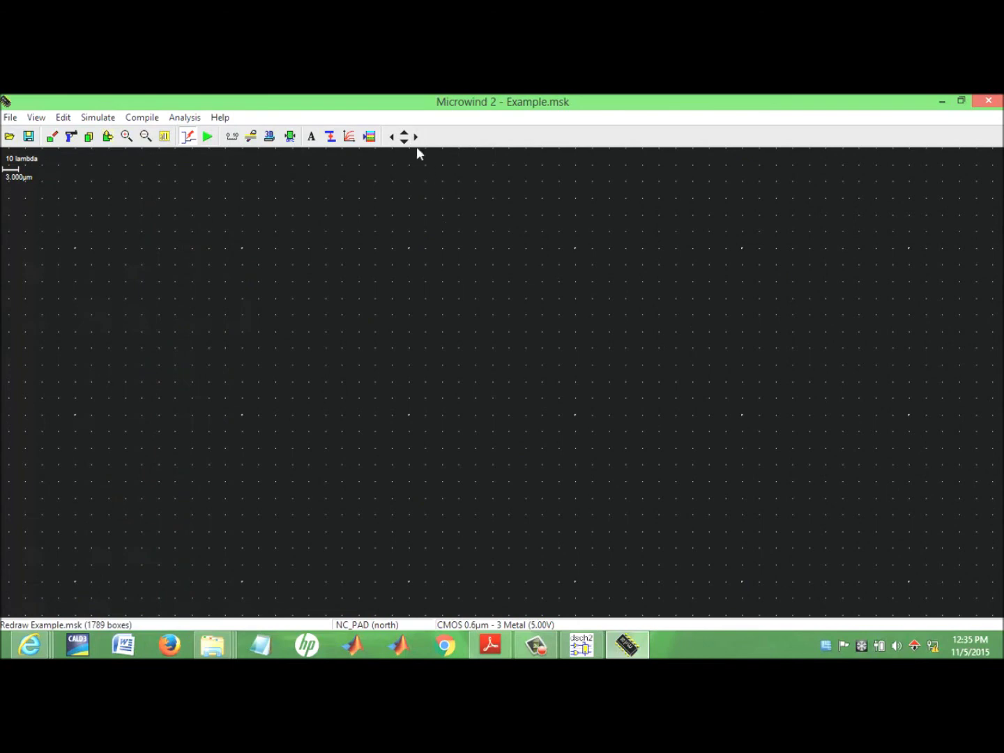
pyautogui.click(415, 138)
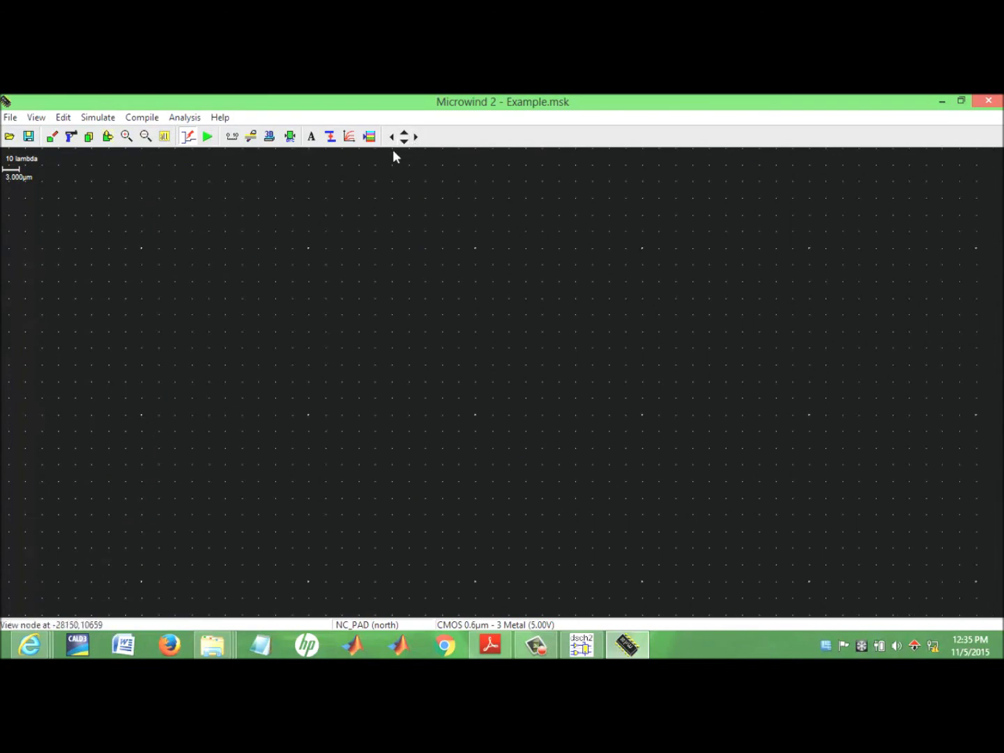
pyautogui.click(400, 143)
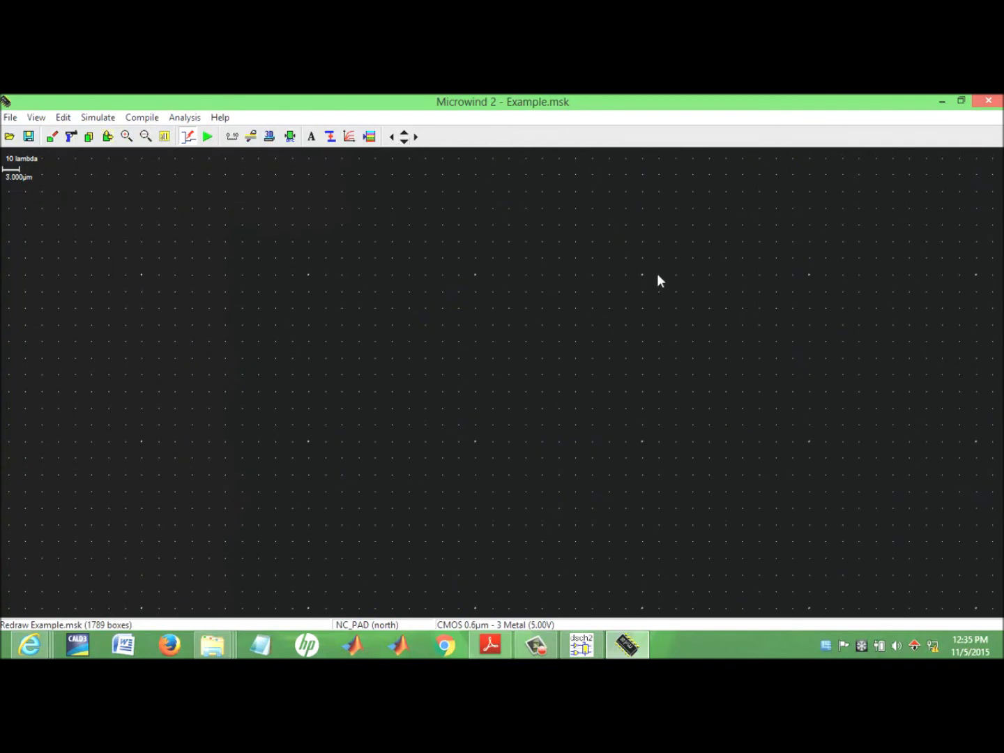
pyautogui.rightClick(543, 272)
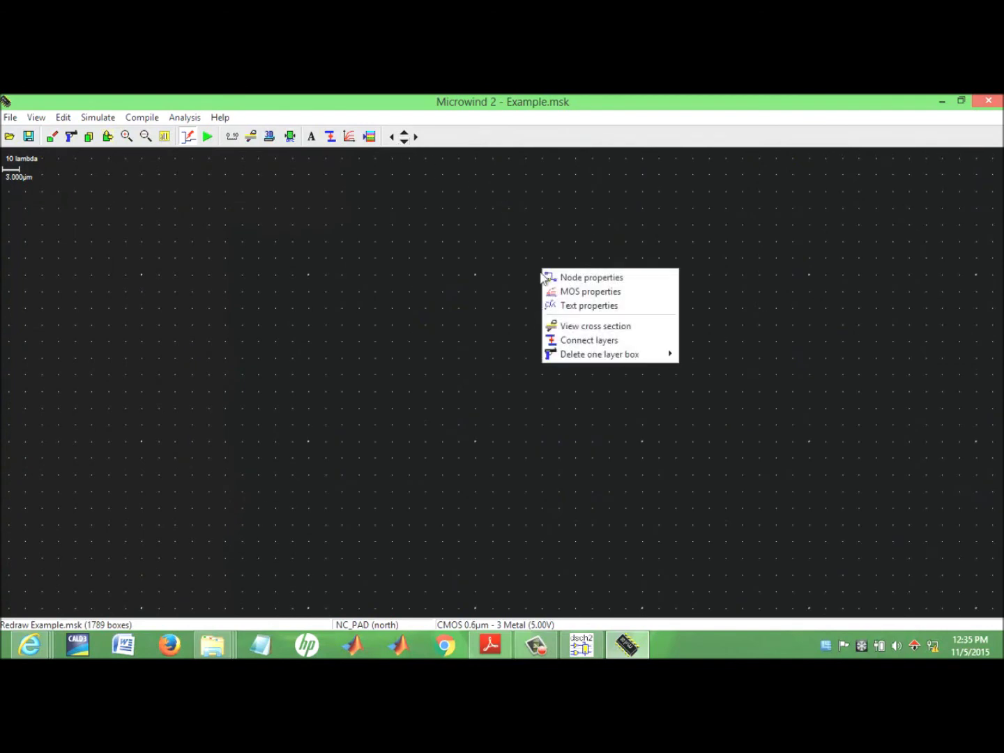
pyautogui.click(414, 292)
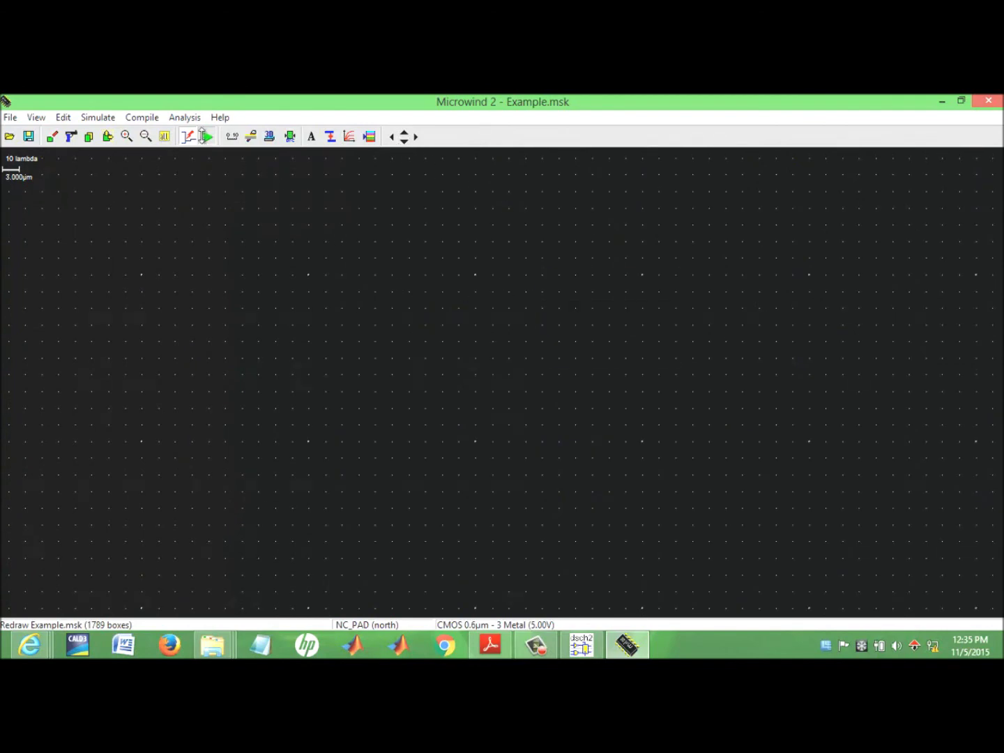
# Run the analog simulation of the padded layout, view its voltage-versus-time waveforms, and close them
pyautogui.click(207, 136)
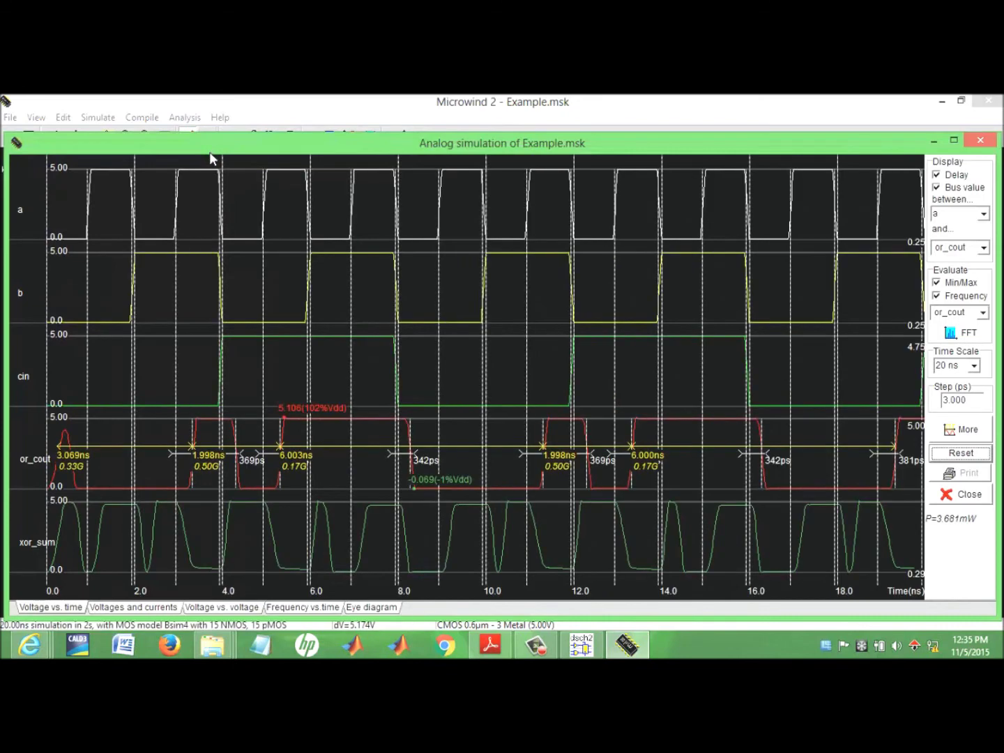
pyautogui.click(980, 141)
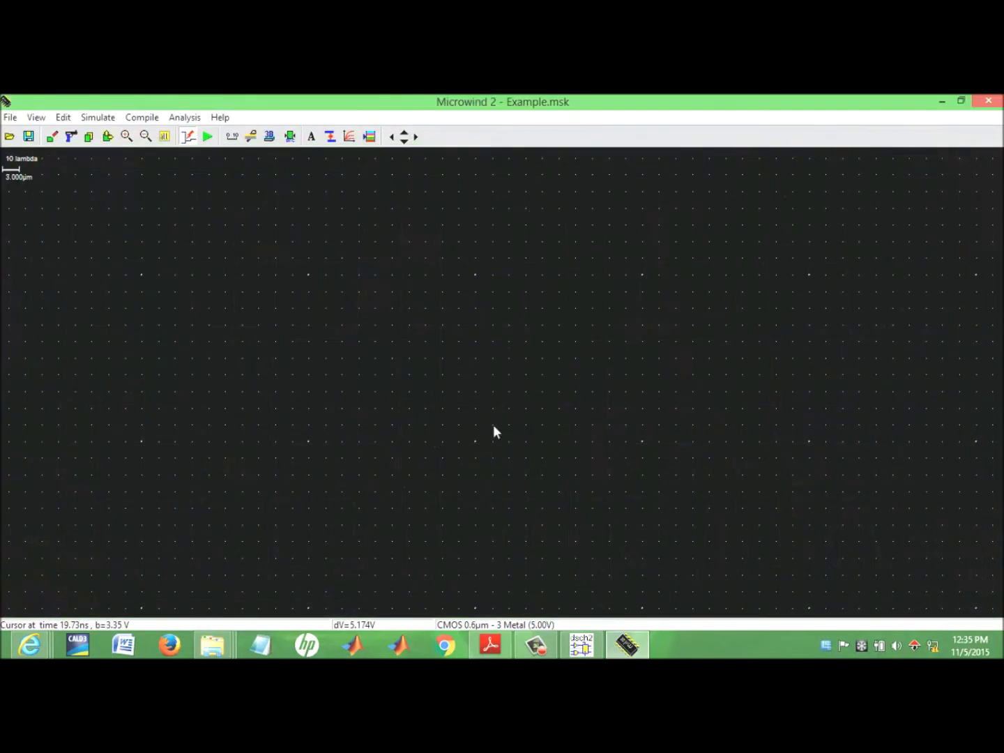
# Compile the one-line equation inv=~in into a CMOS cell in the layout
pyautogui.click(144, 117)
pyautogui.moveTo(108, 122)
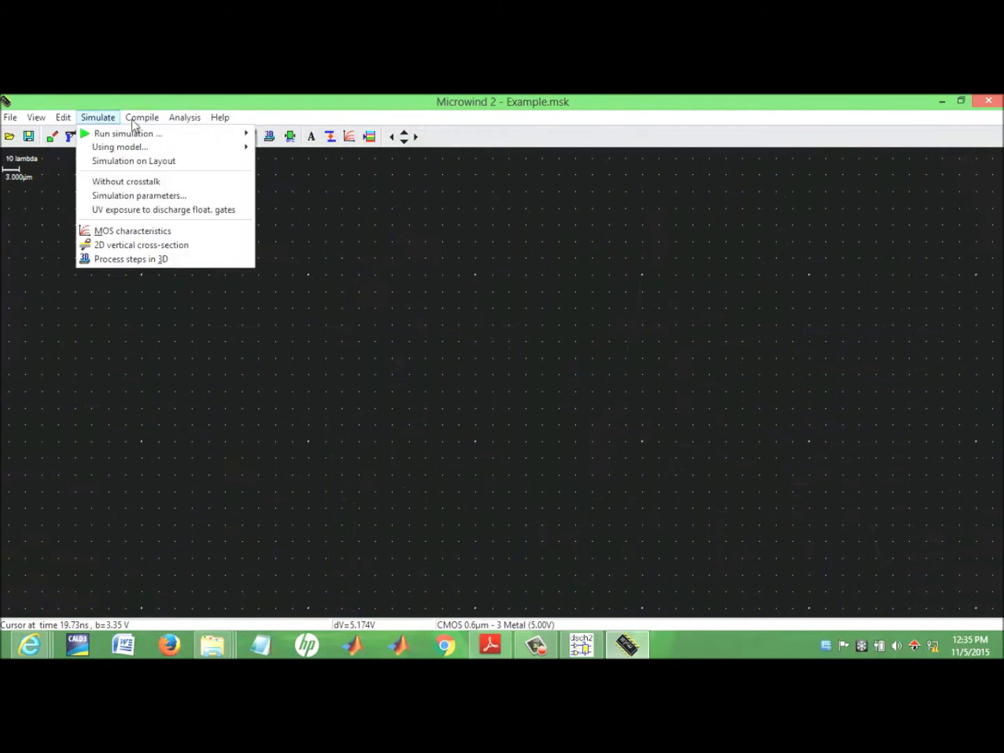
pyautogui.click(150, 136)
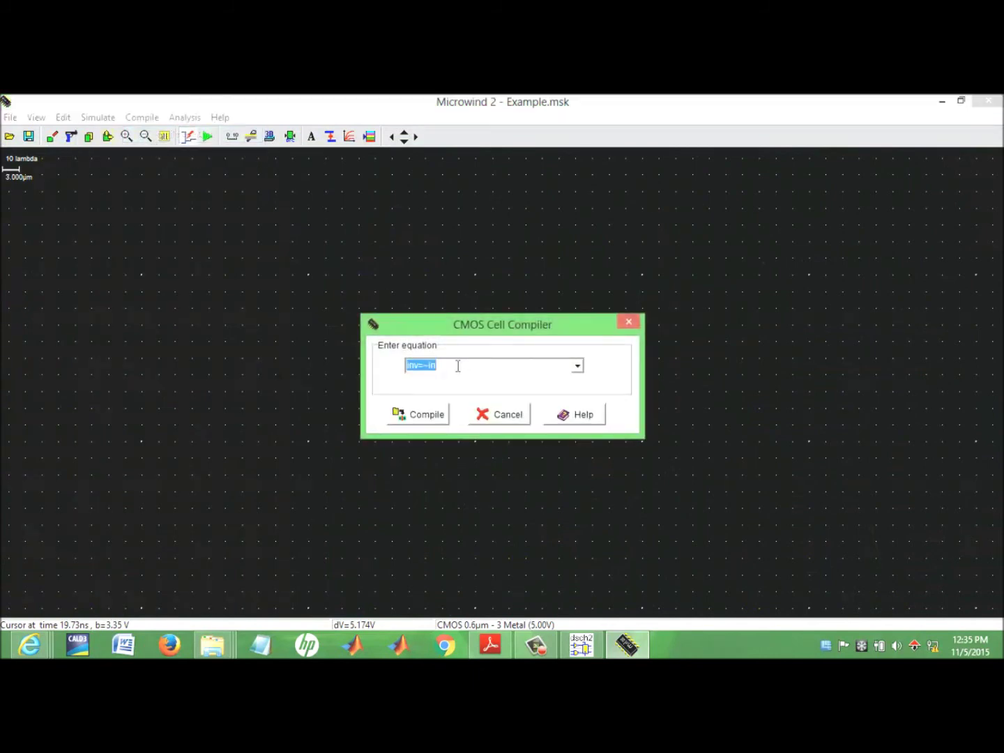
pyautogui.click(430, 417)
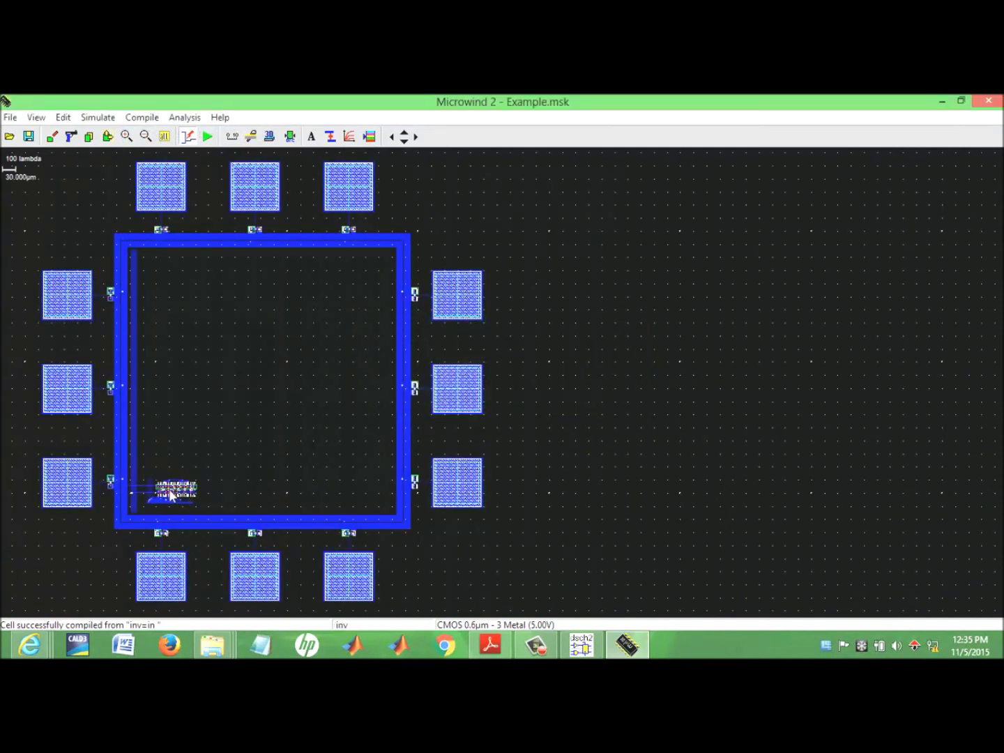
# Inspect the node properties of the lowest west pad and of adder input b, then close the Navigator
pyautogui.click(88, 481)
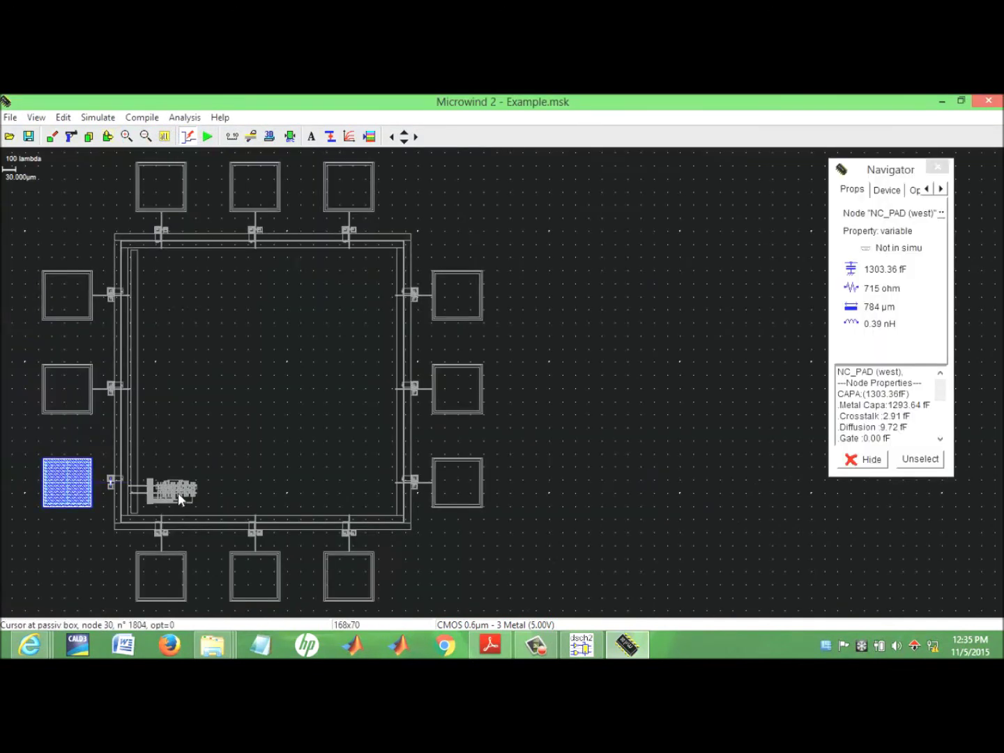
pyautogui.click(221, 481)
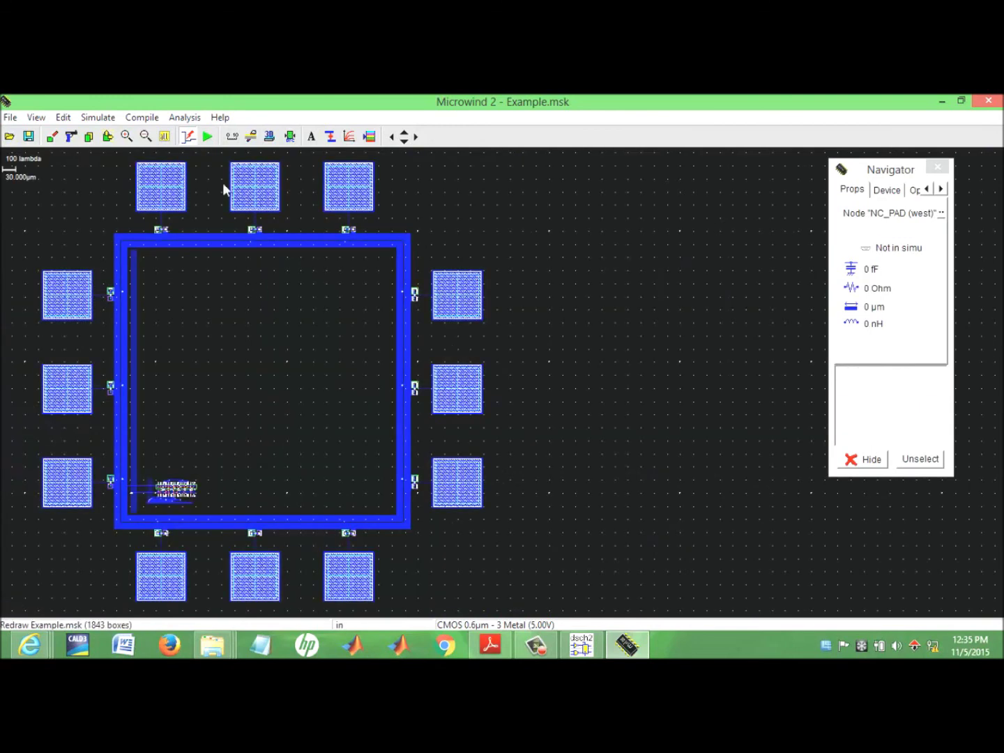
pyautogui.click(173, 492)
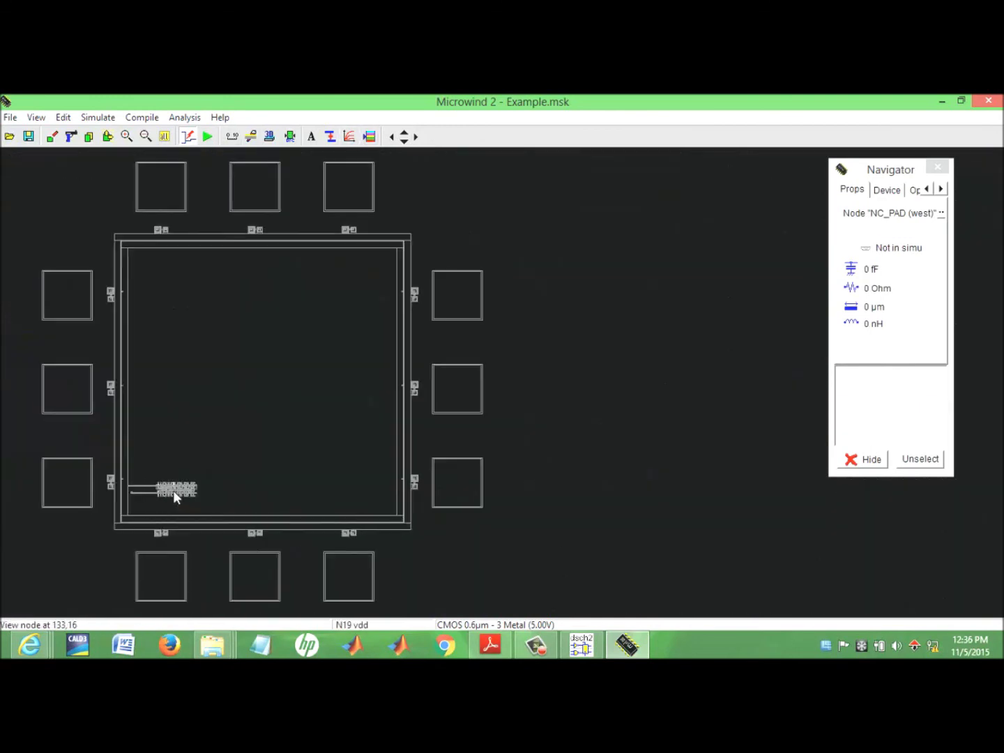
pyautogui.click(172, 491)
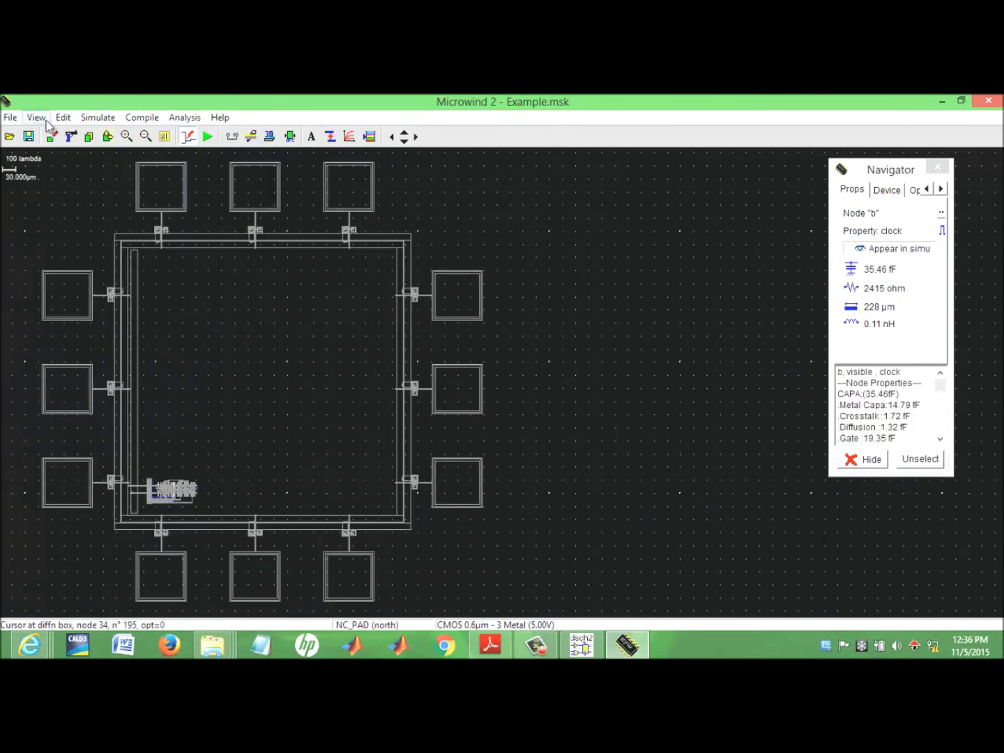
pyautogui.click(938, 169)
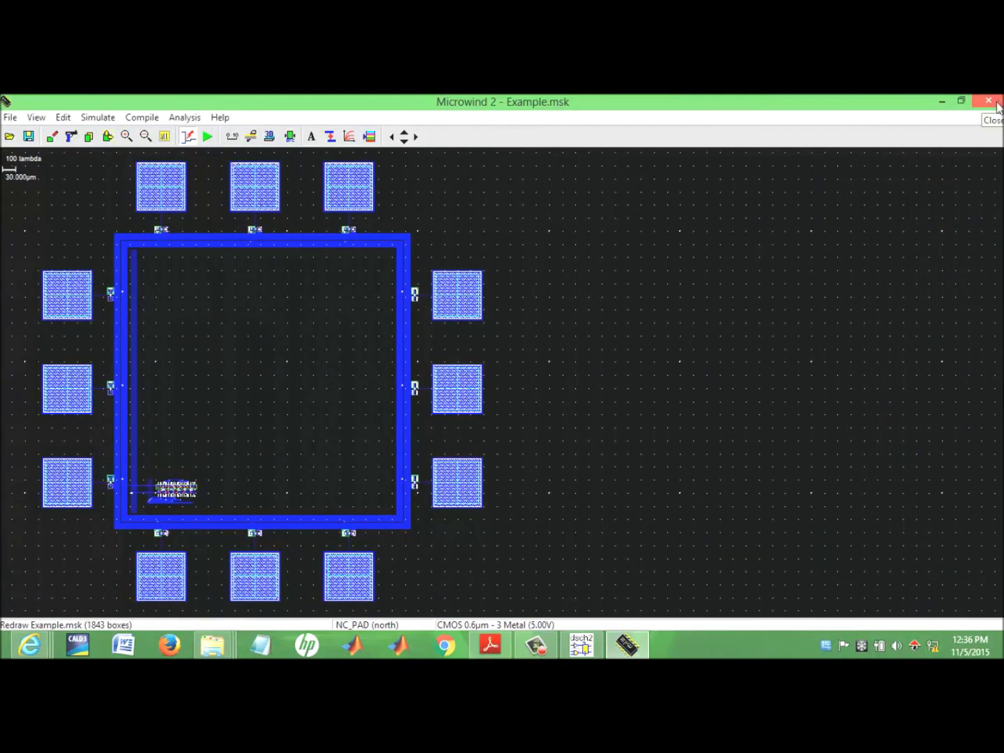
# Exit the layout editor without saving the modified layout
pyautogui.click(989, 102)
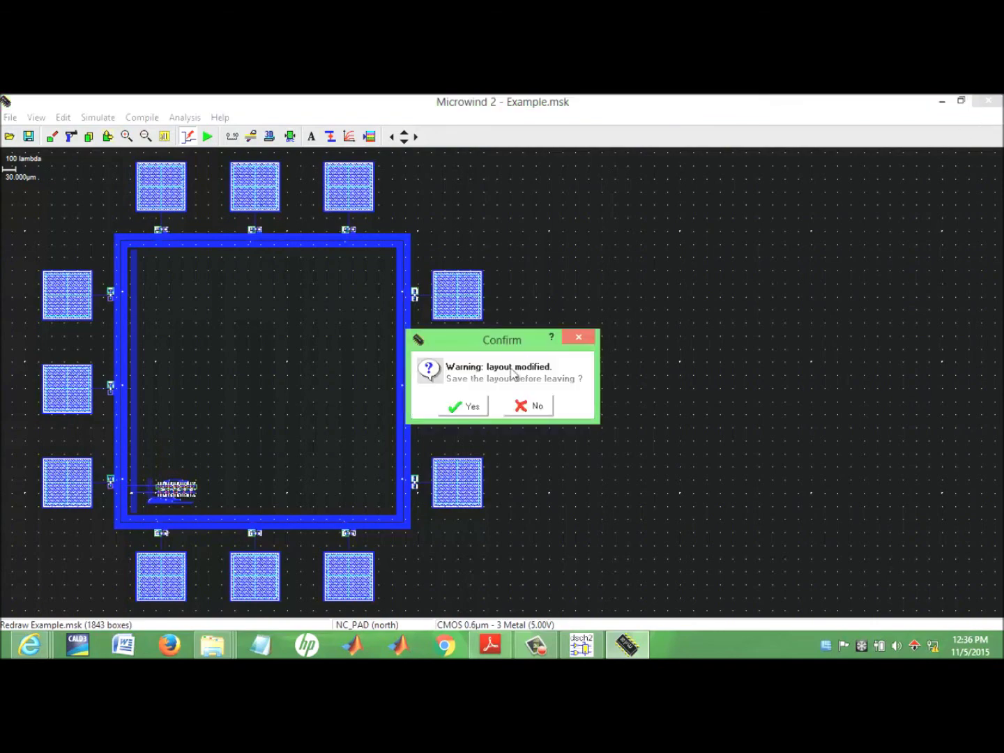
pyautogui.click(536, 407)
pyautogui.click(535, 645)
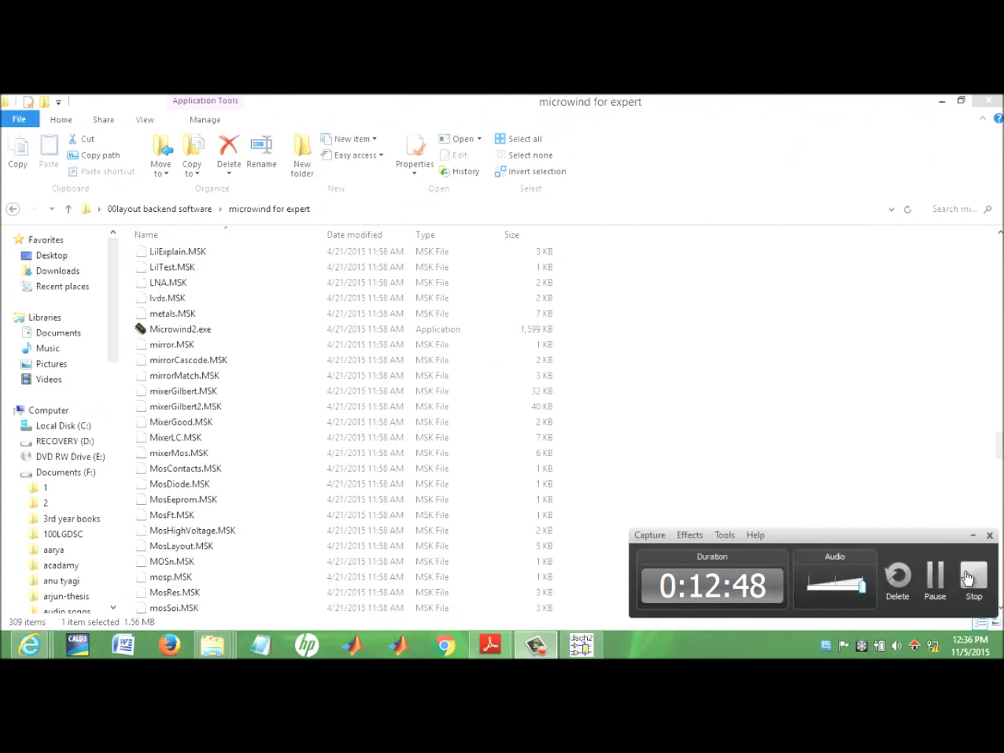
pyautogui.click(970, 577)
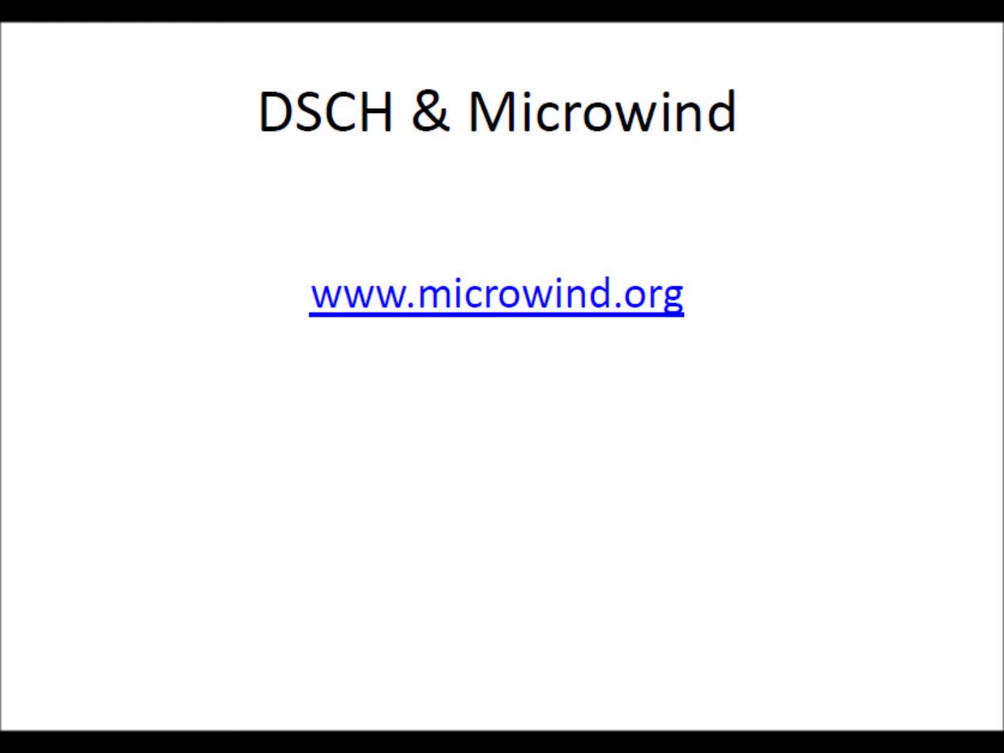